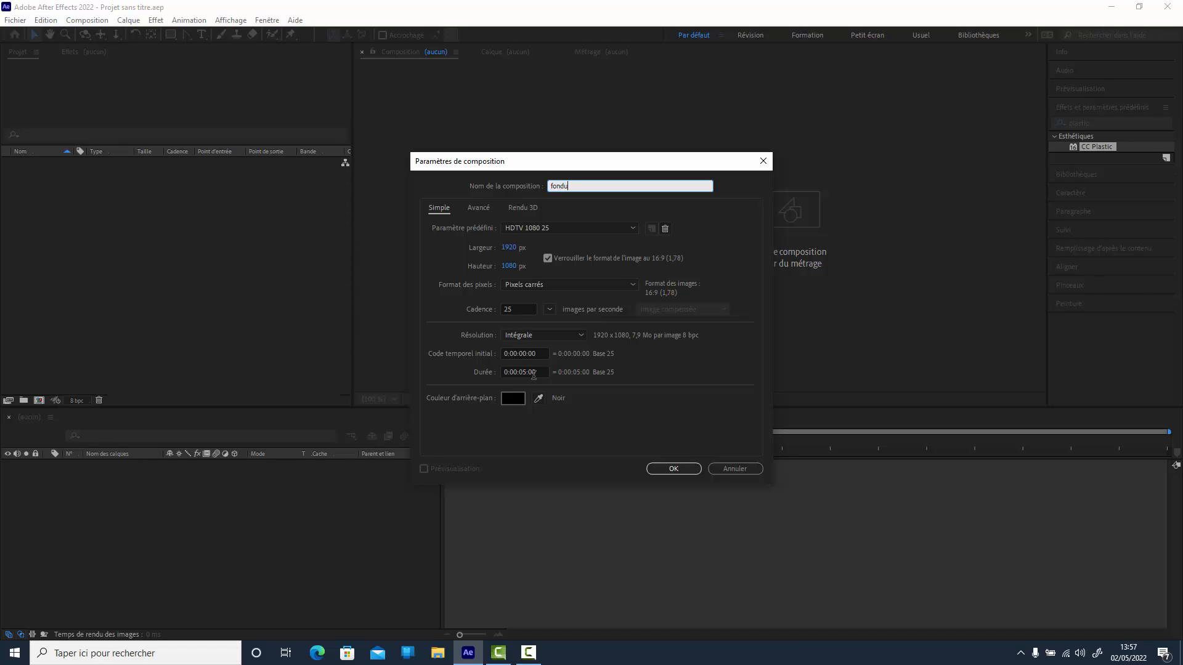
Create the five-second HDTV 1080 25 composition named fondu and set the text fill colour to white (FFFFFF)
{"action": "left_click", "coordinate": [671, 470]}
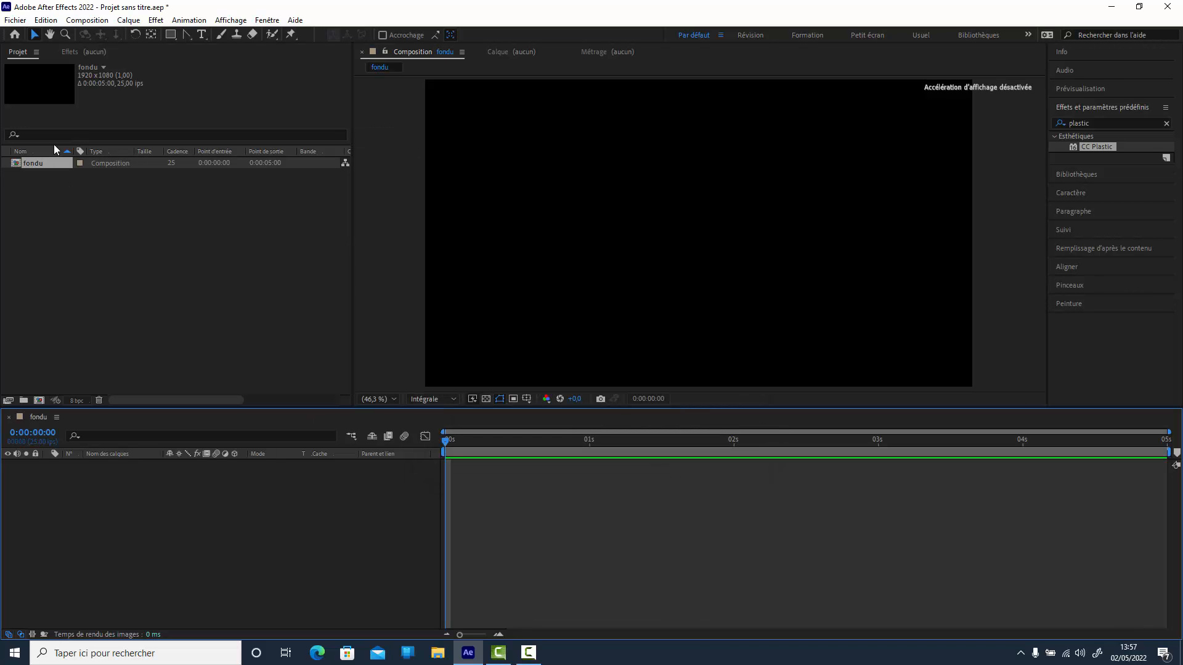
{"action": "left_click", "coordinate": [202, 35]}
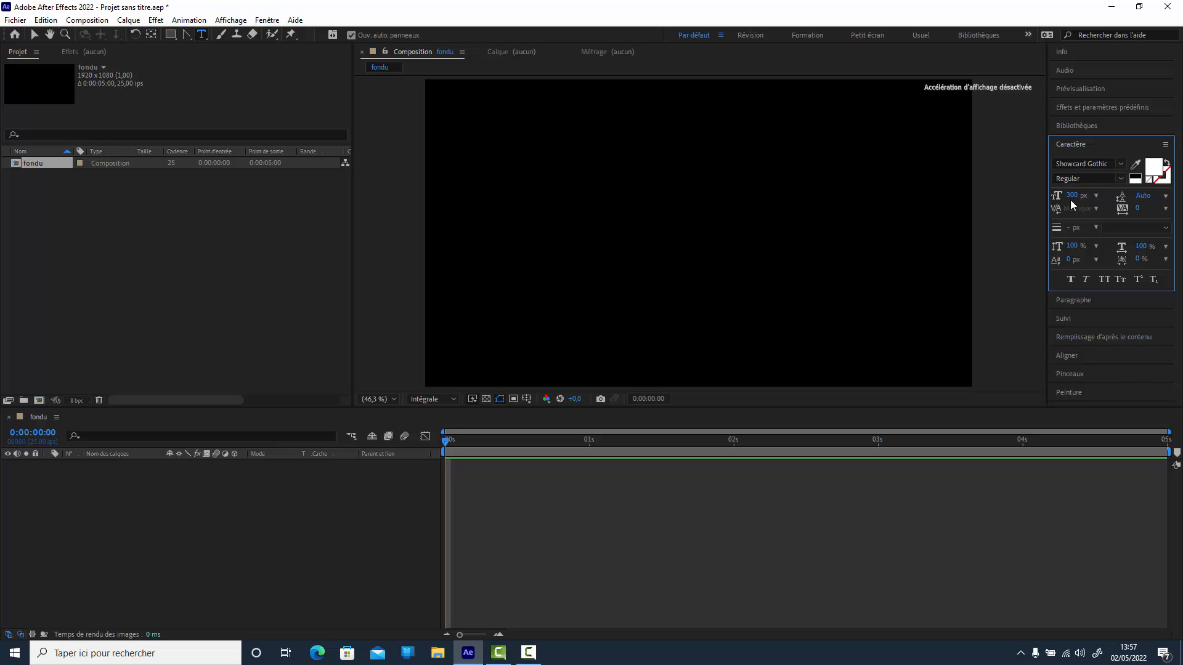
{"action": "left_click", "coordinate": [1153, 170]}
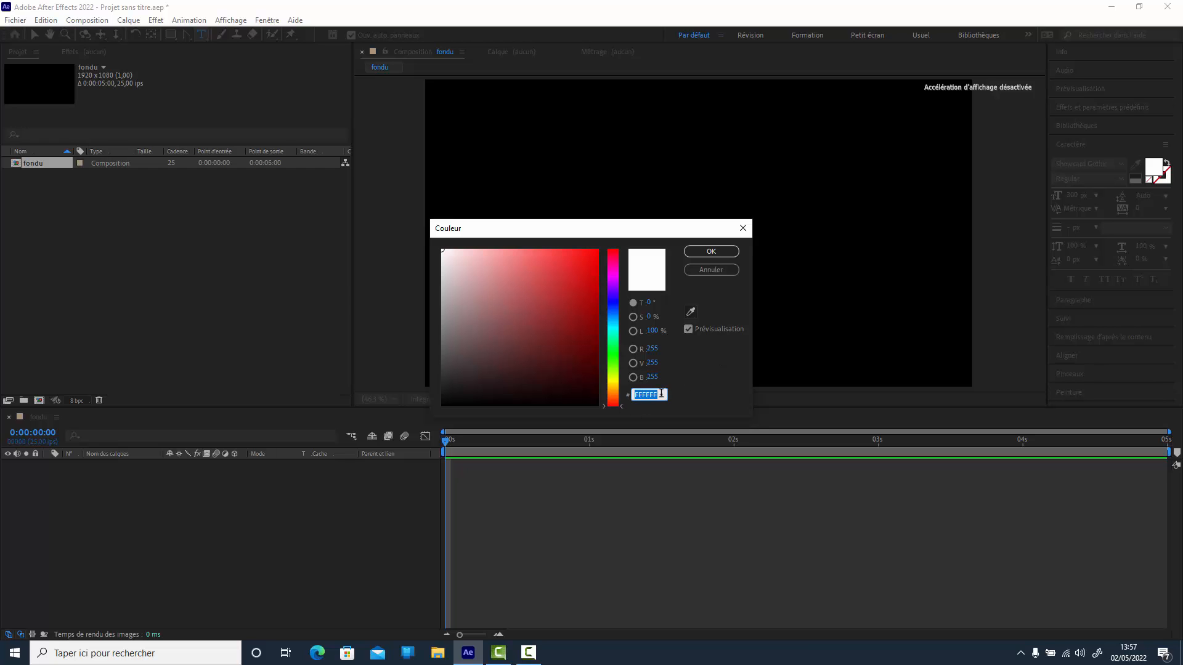
{"action": "left_click", "coordinate": [710, 251]}
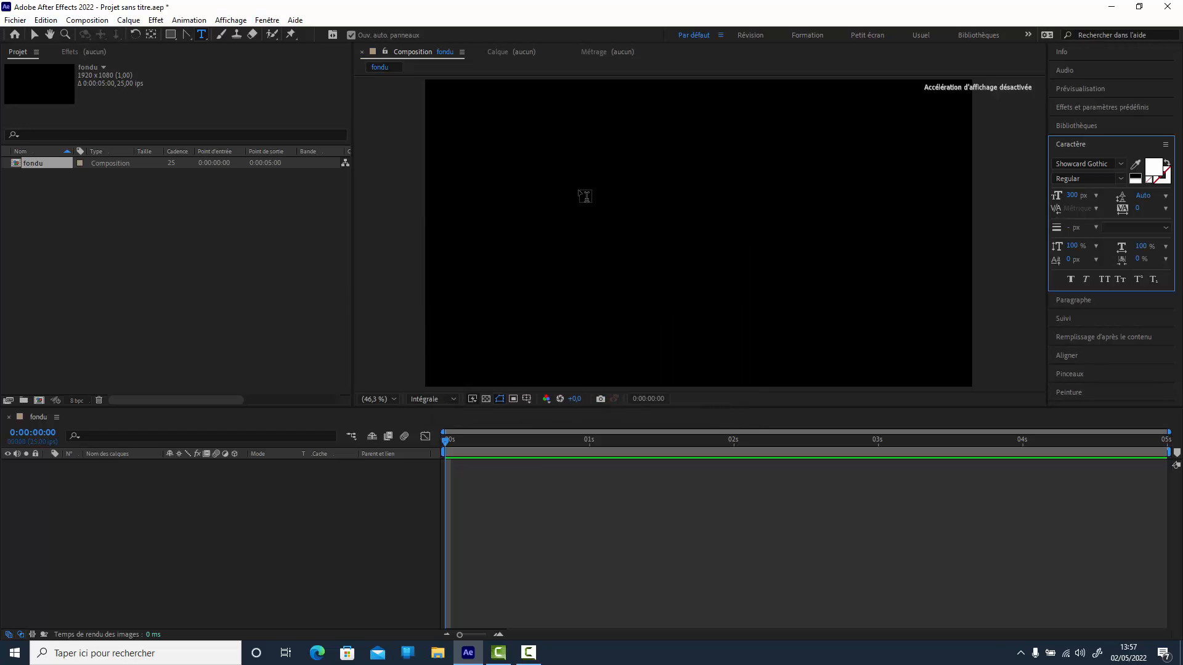
Add the letters F and o as two separate text layers side by side in the composition's upper area
{"action": "left_click", "coordinate": [588, 249]}
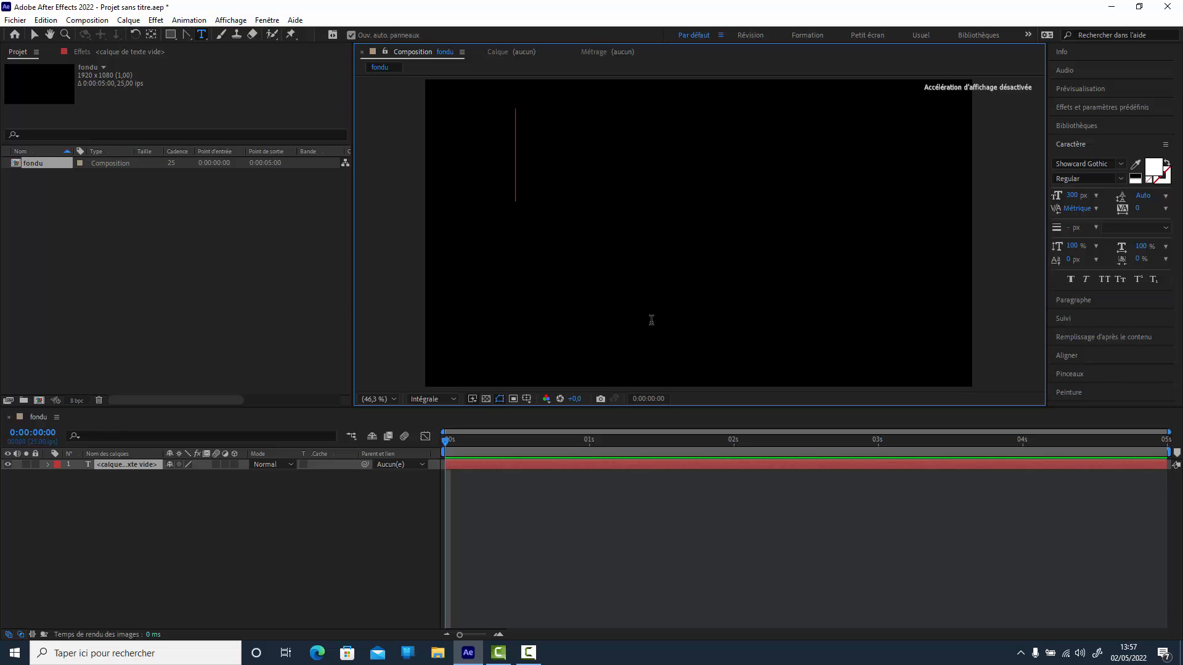
{"action": "type", "text": "F"}
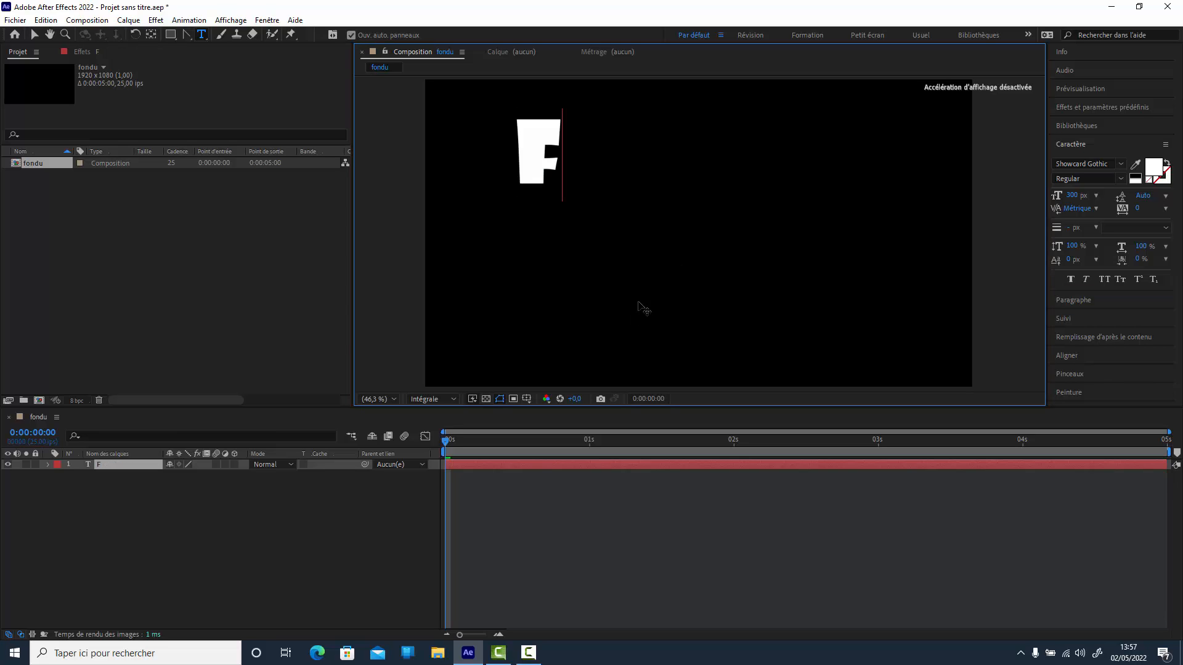
{"action": "left_click", "coordinate": [148, 556]}
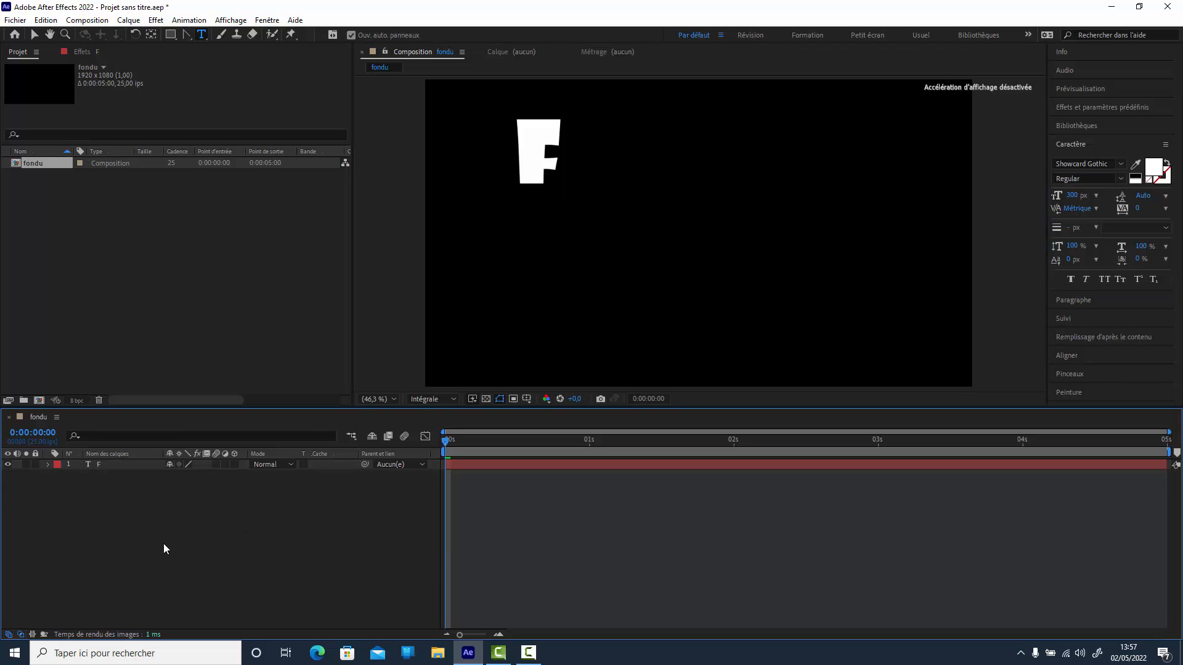
{"action": "left_click", "coordinate": [603, 206]}
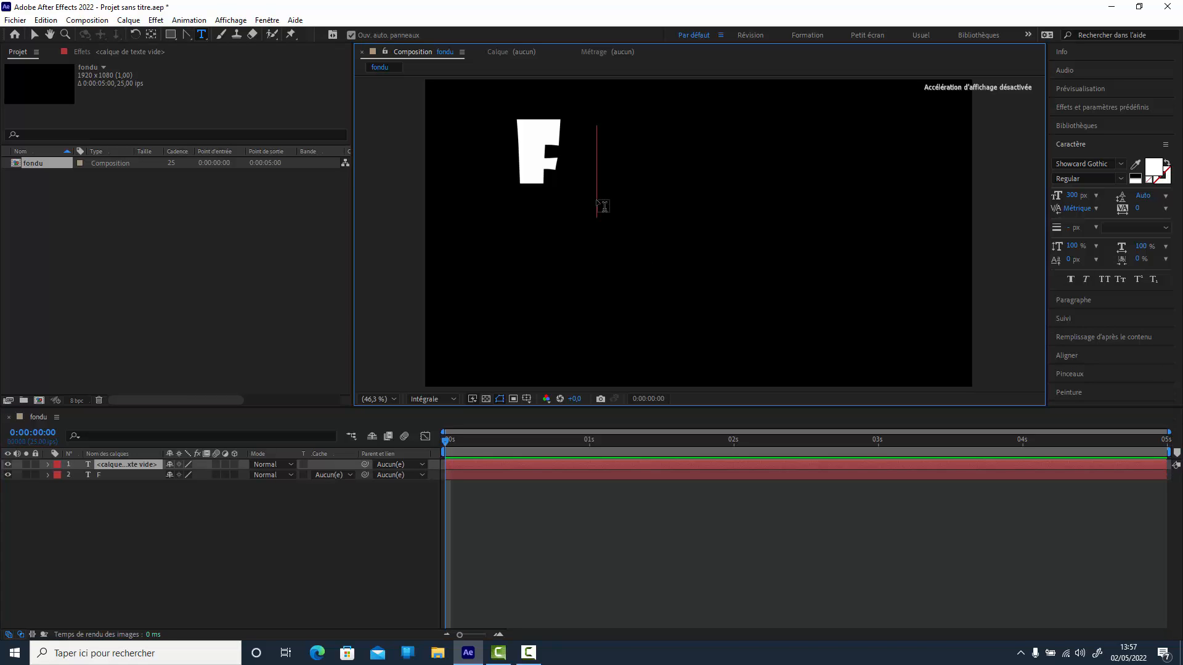
{"action": "type", "text": "o"}
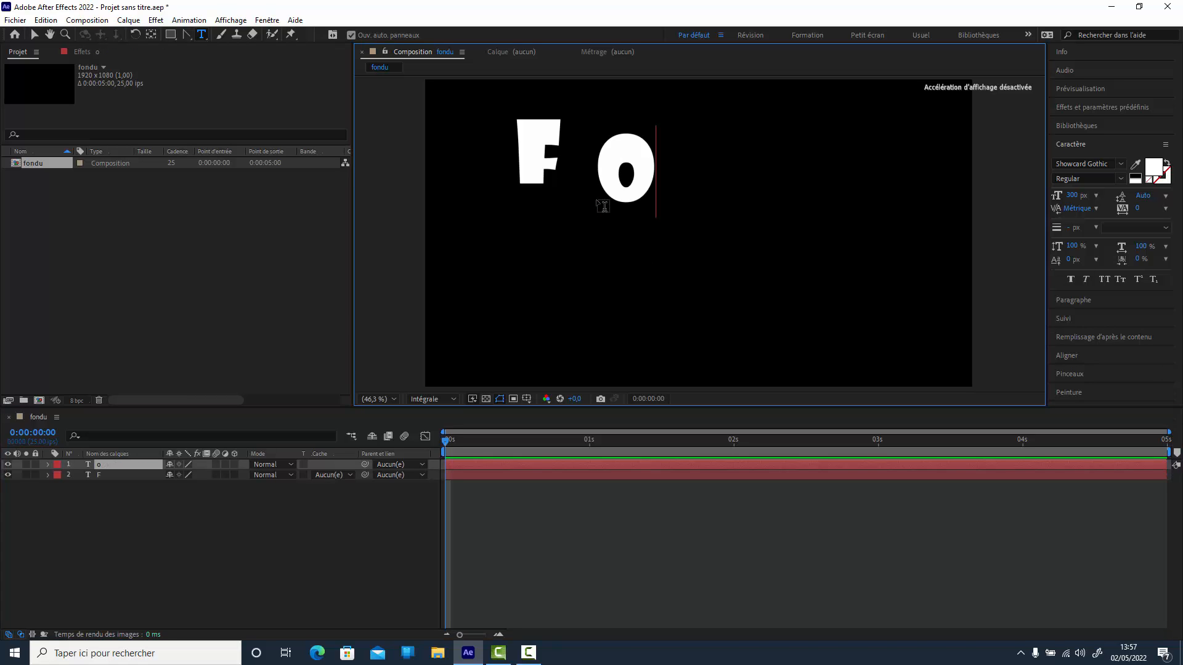
{"action": "left_click", "coordinate": [162, 532]}
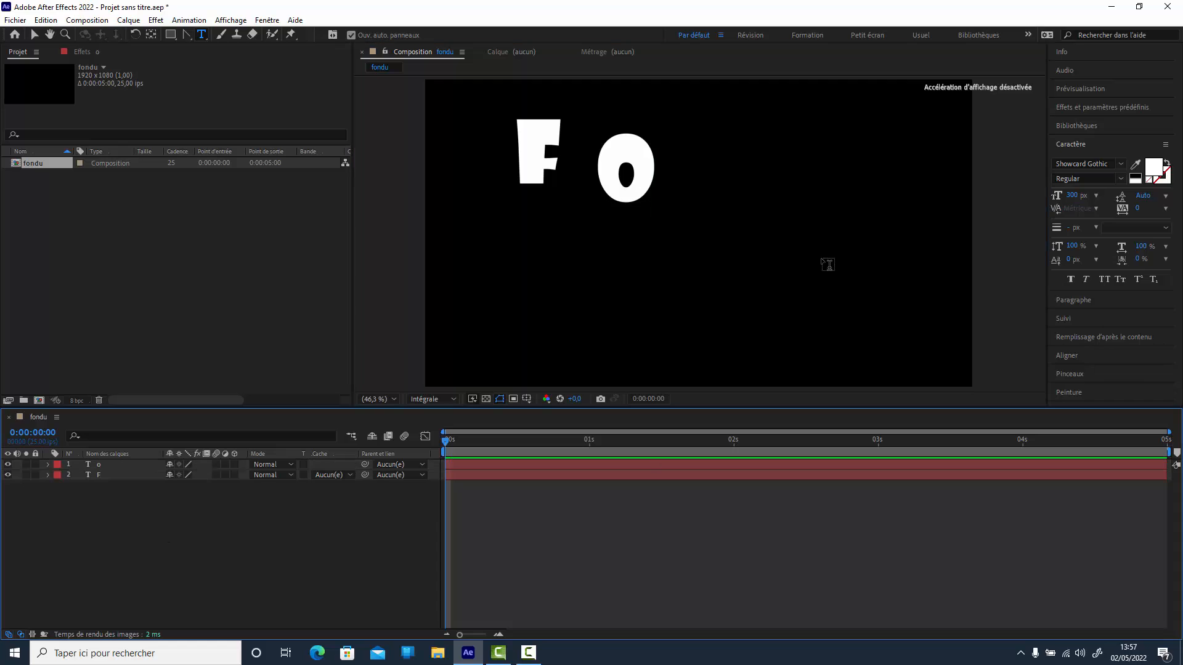
Add the letters n, D and u as three separate text layers following the o, at staggered heights
{"action": "left_click", "coordinate": [706, 174]}
{"action": "type", "text": "n"}
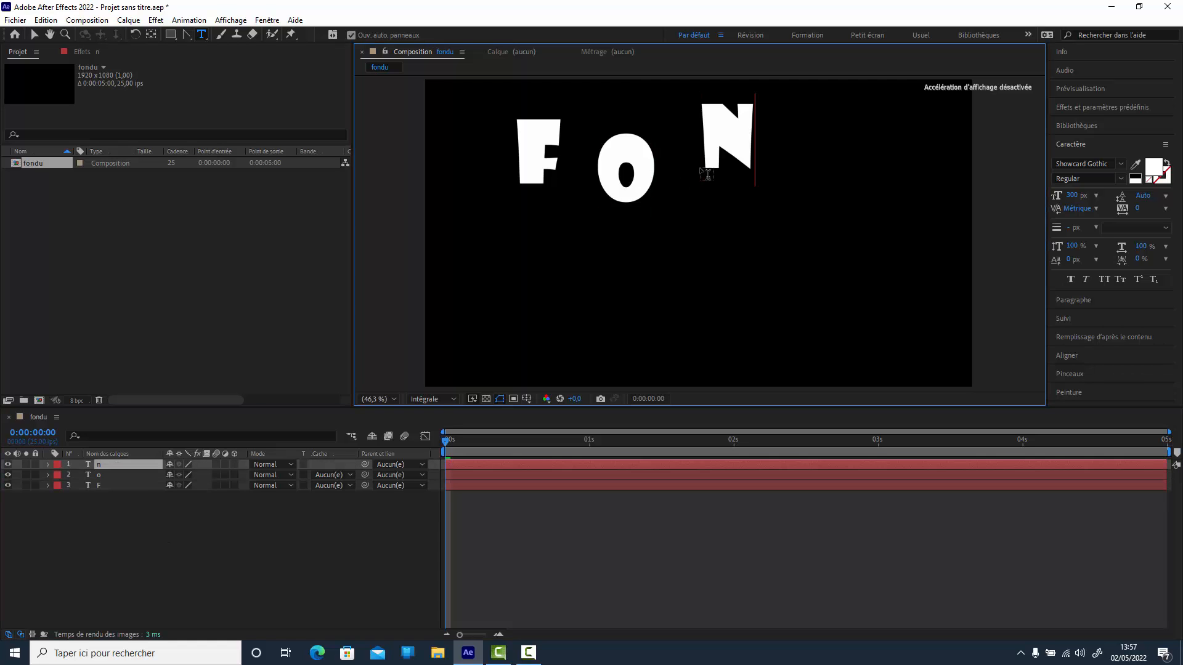
{"action": "left_click", "coordinate": [385, 616]}
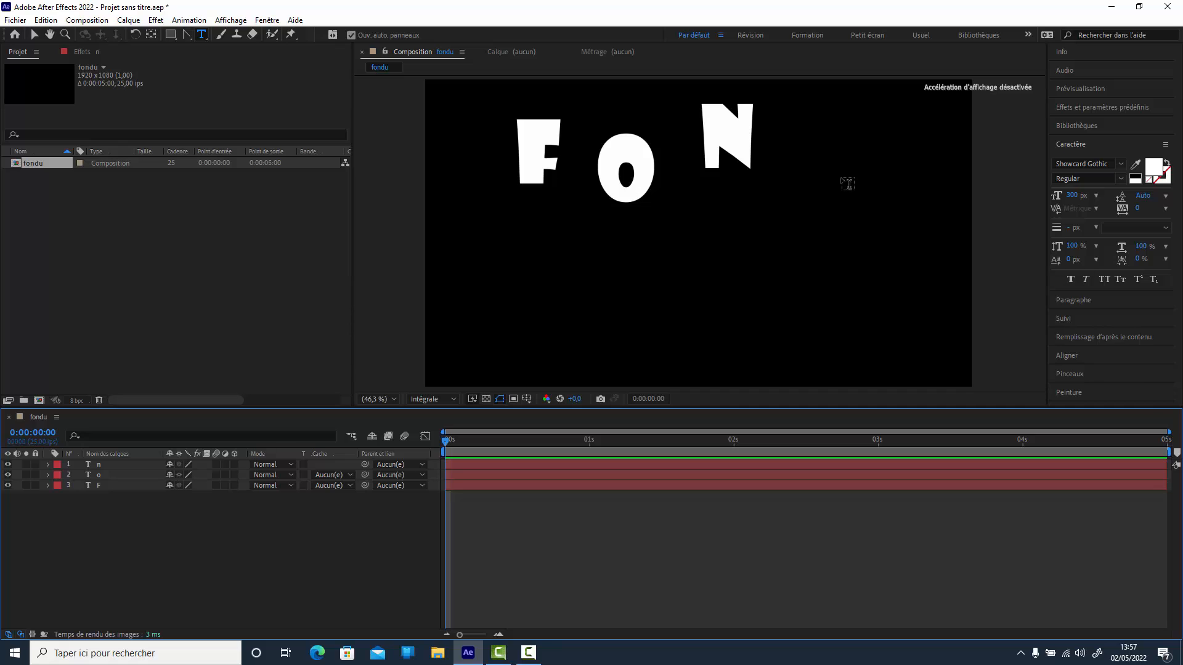
{"action": "left_click", "coordinate": [795, 238]}
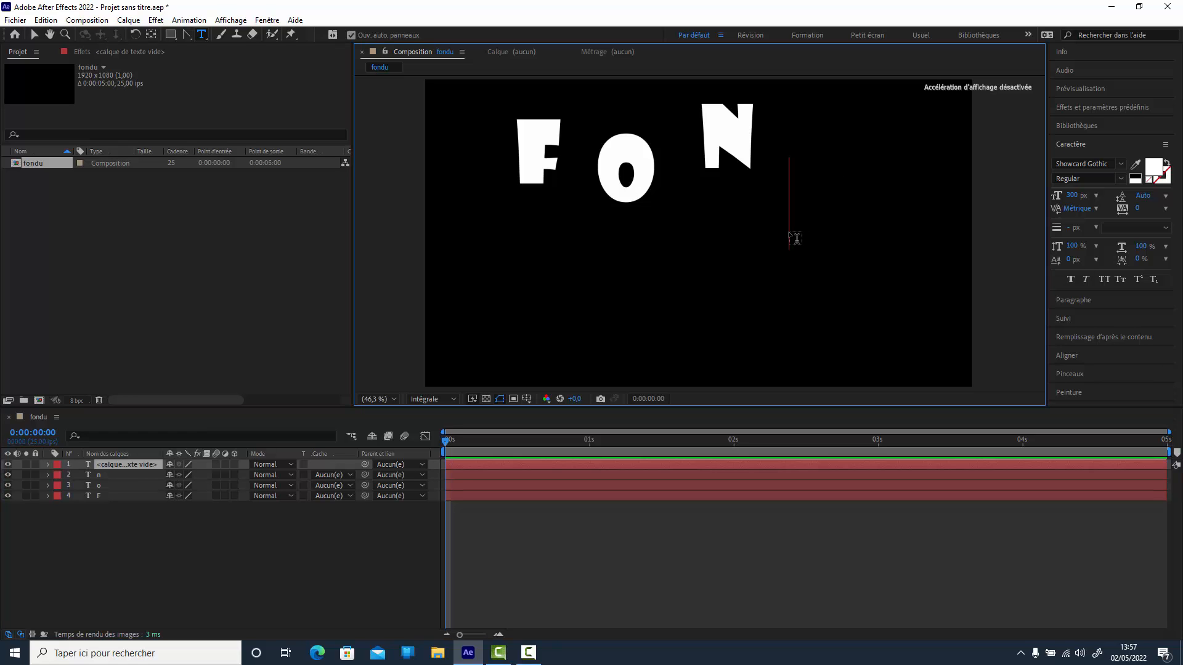
{"action": "type", "text": "D"}
{"action": "left_click", "coordinate": [219, 538]}
{"action": "left_click", "coordinate": [876, 325]}
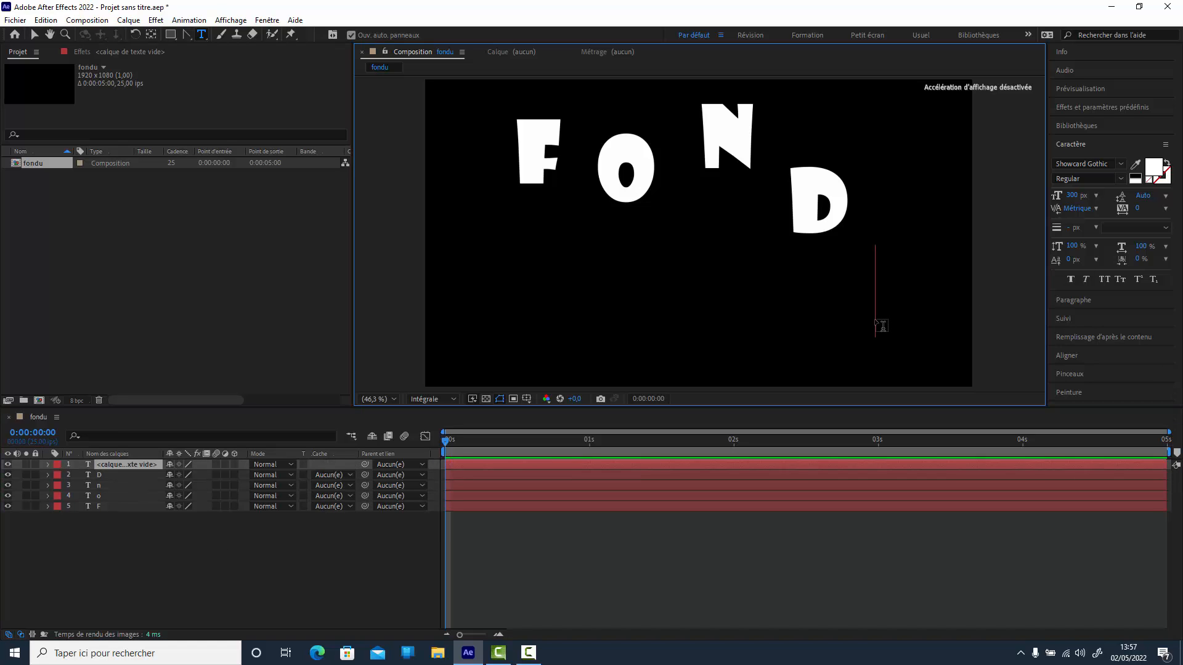
{"action": "type", "text": "u"}
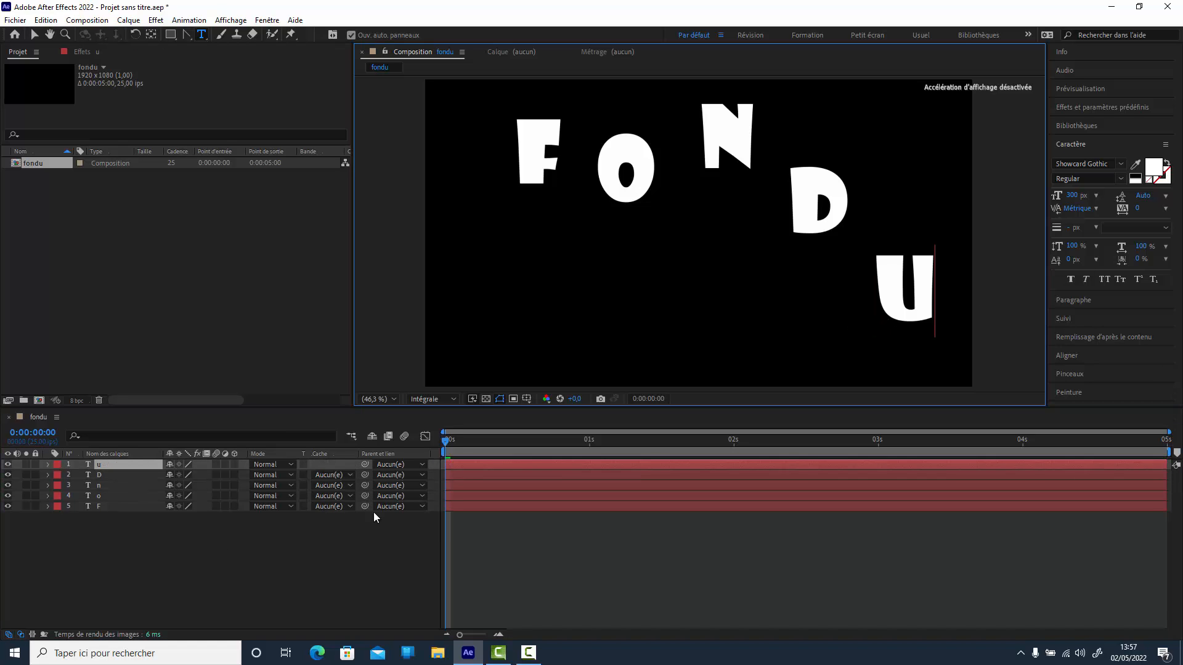
{"action": "left_click", "coordinate": [120, 563]}
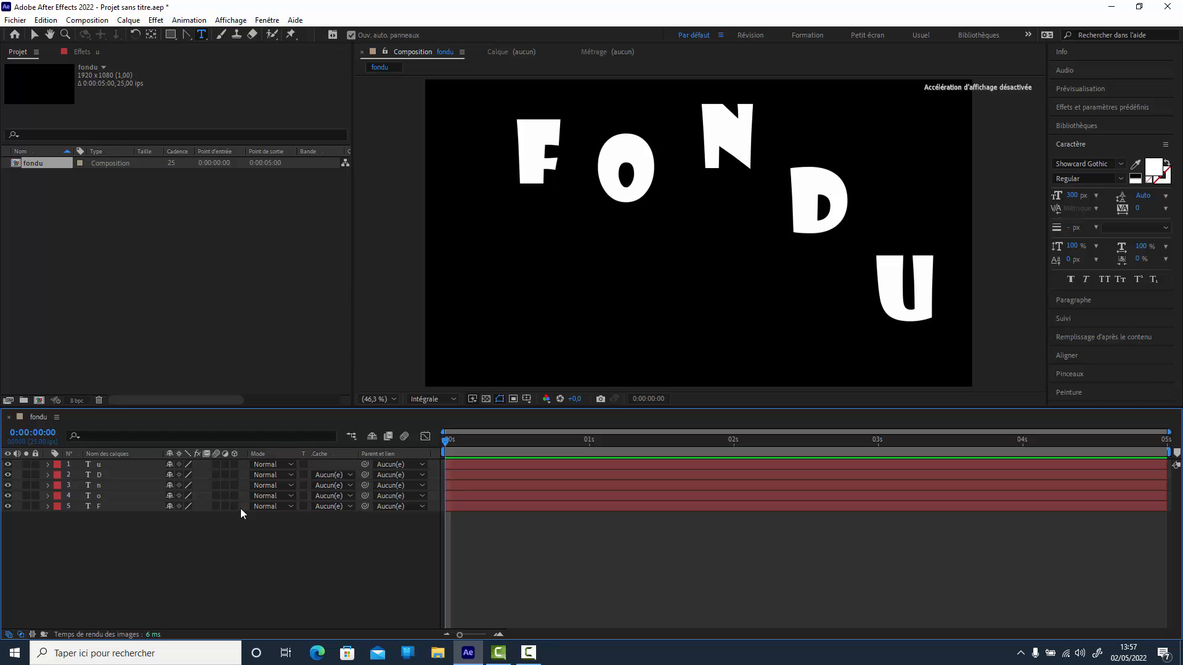
Move the anchor point of each of the five letters F, o, n, D and u to the letter's centre
{"action": "left_click", "coordinate": [151, 35]}
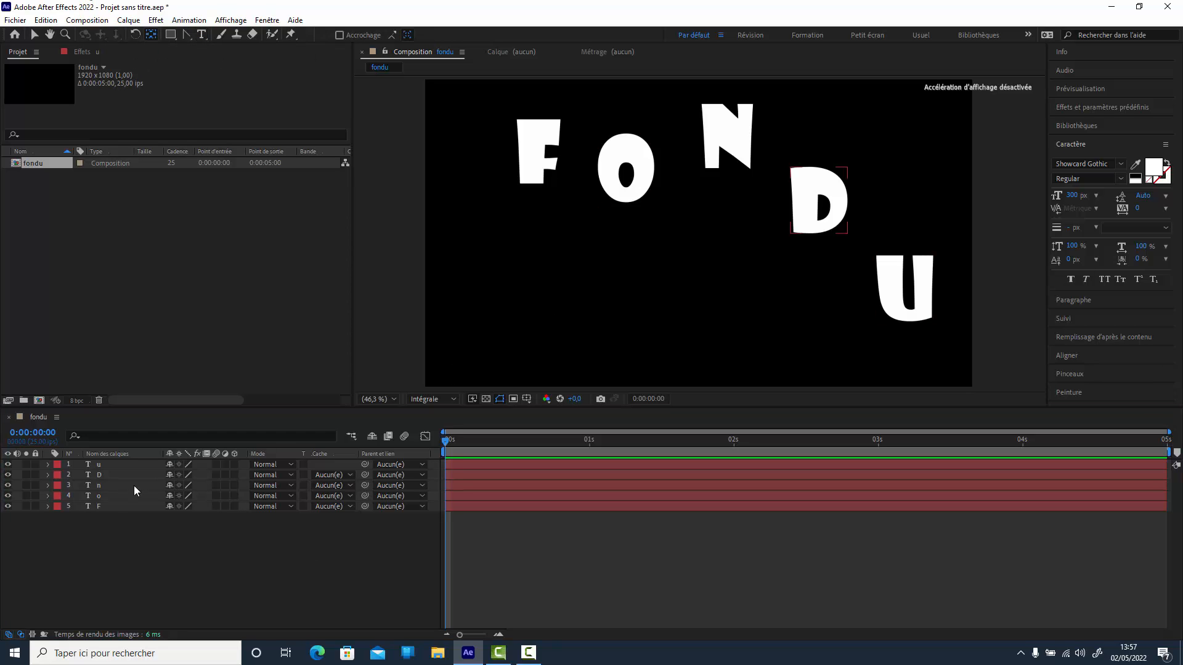
{"action": "left_click", "coordinate": [119, 505]}
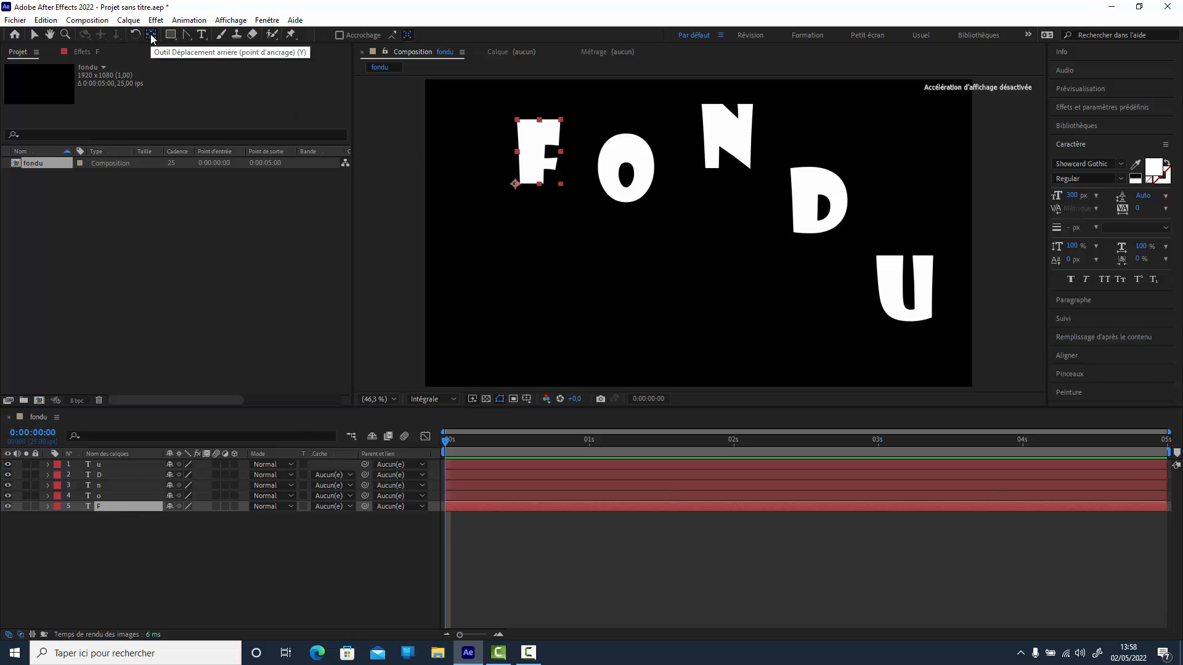
{"action": "left_click_drag", "start_coordinate": [516, 184], "coordinate": [536, 153]}
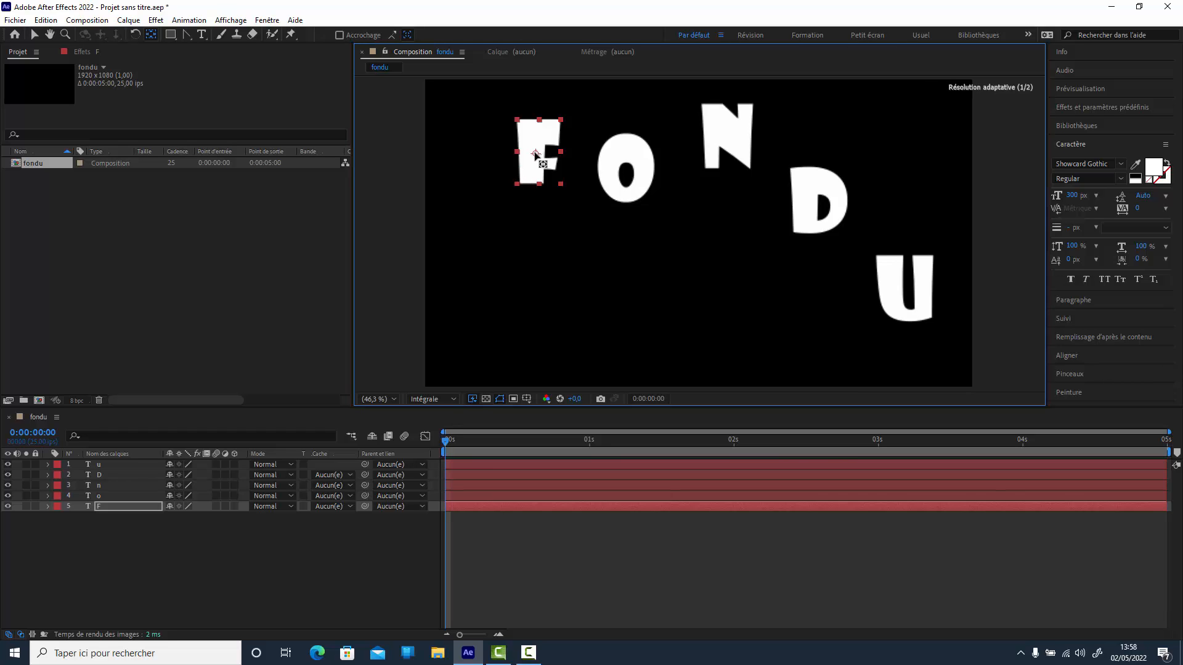
{"action": "left_click", "coordinate": [628, 191]}
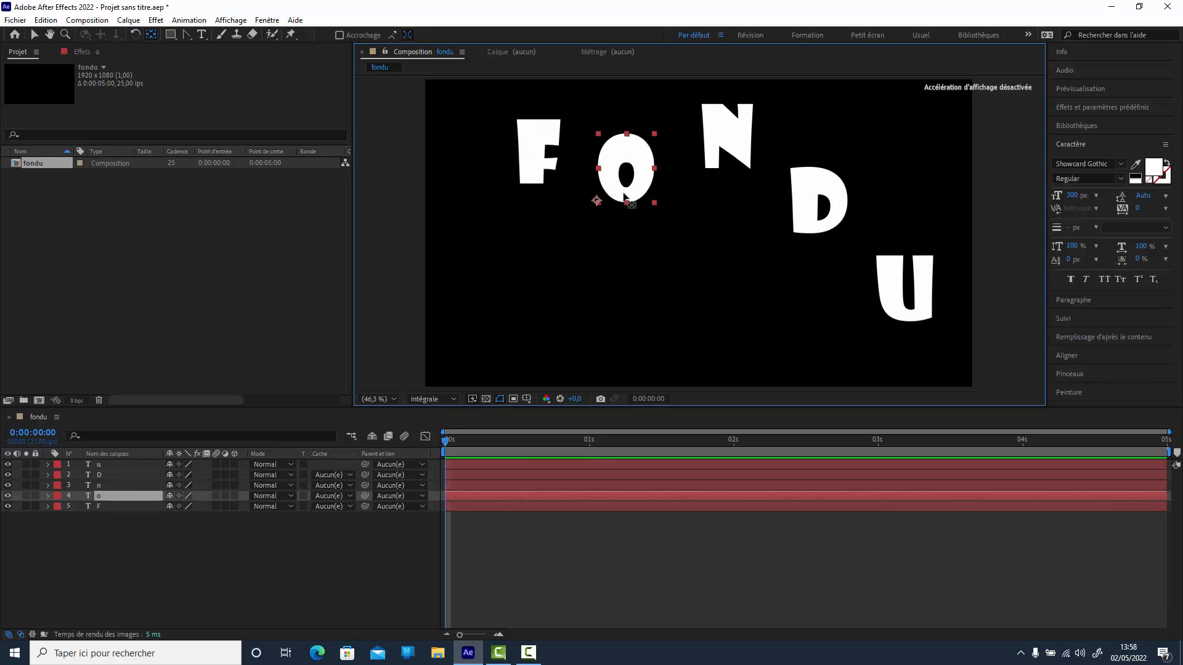
{"action": "left_click_drag", "start_coordinate": [596, 200], "coordinate": [627, 171]}
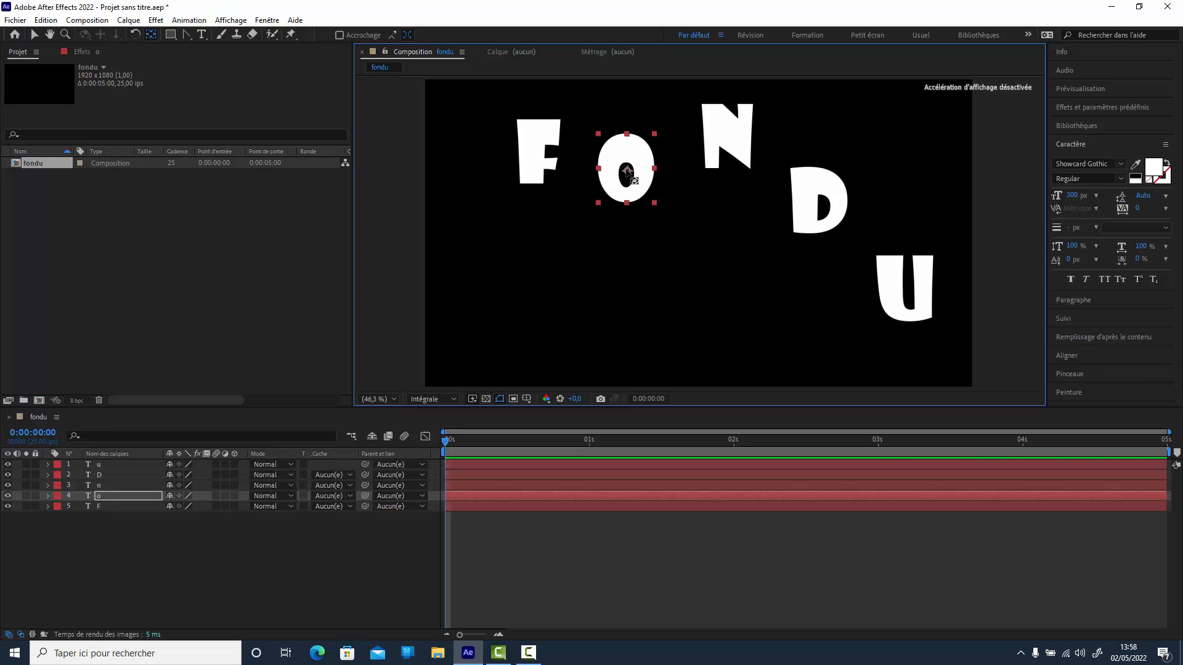
{"action": "left_click", "coordinate": [713, 157]}
{"action": "left_click_drag", "start_coordinate": [704, 168], "coordinate": [727, 137]}
{"action": "left_click", "coordinate": [798, 232]}
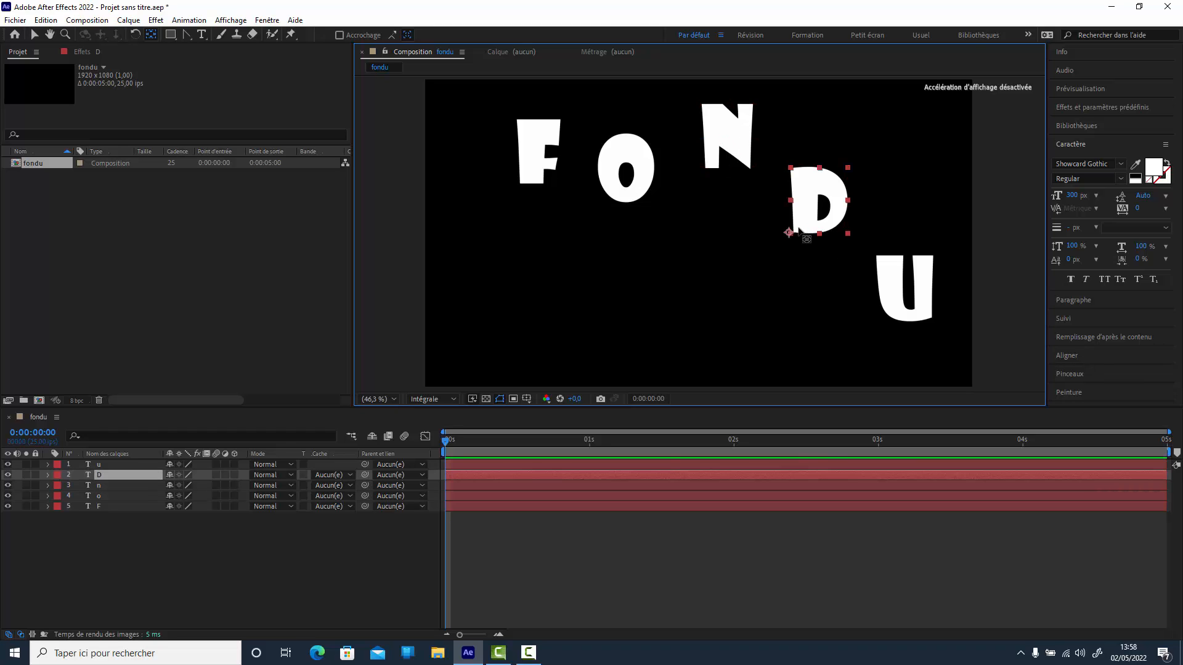
{"action": "left_click_drag", "start_coordinate": [789, 232], "coordinate": [818, 198]}
{"action": "left_click", "coordinate": [900, 314]}
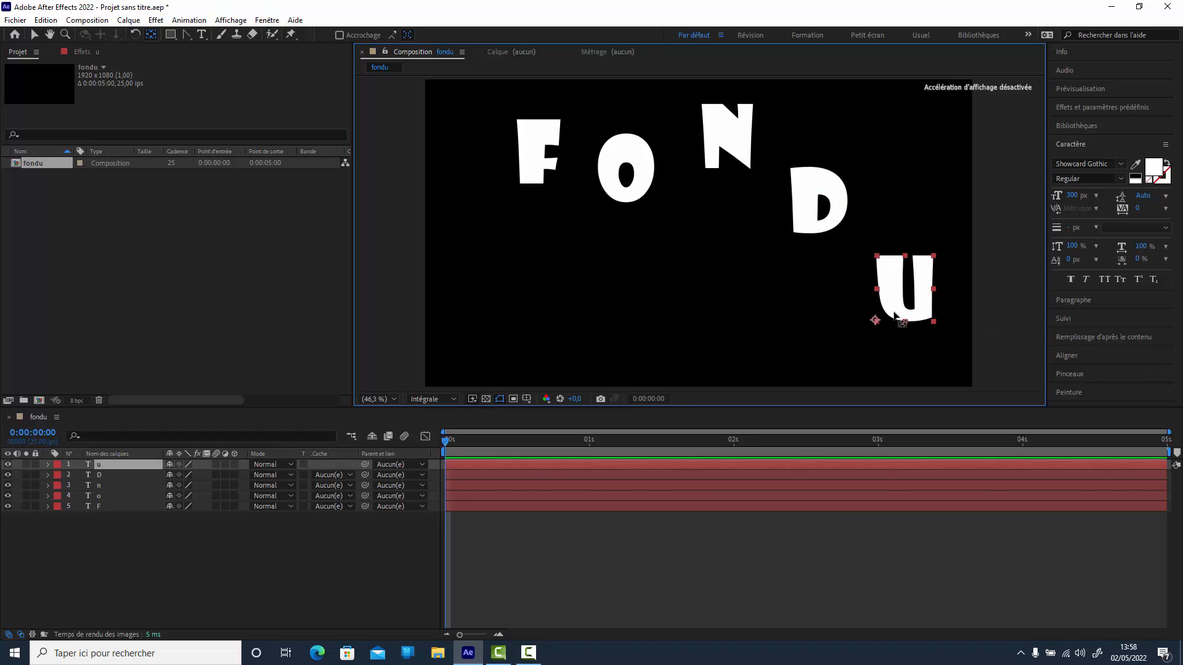
{"action": "left_click_drag", "start_coordinate": [882, 319], "coordinate": [910, 290]}
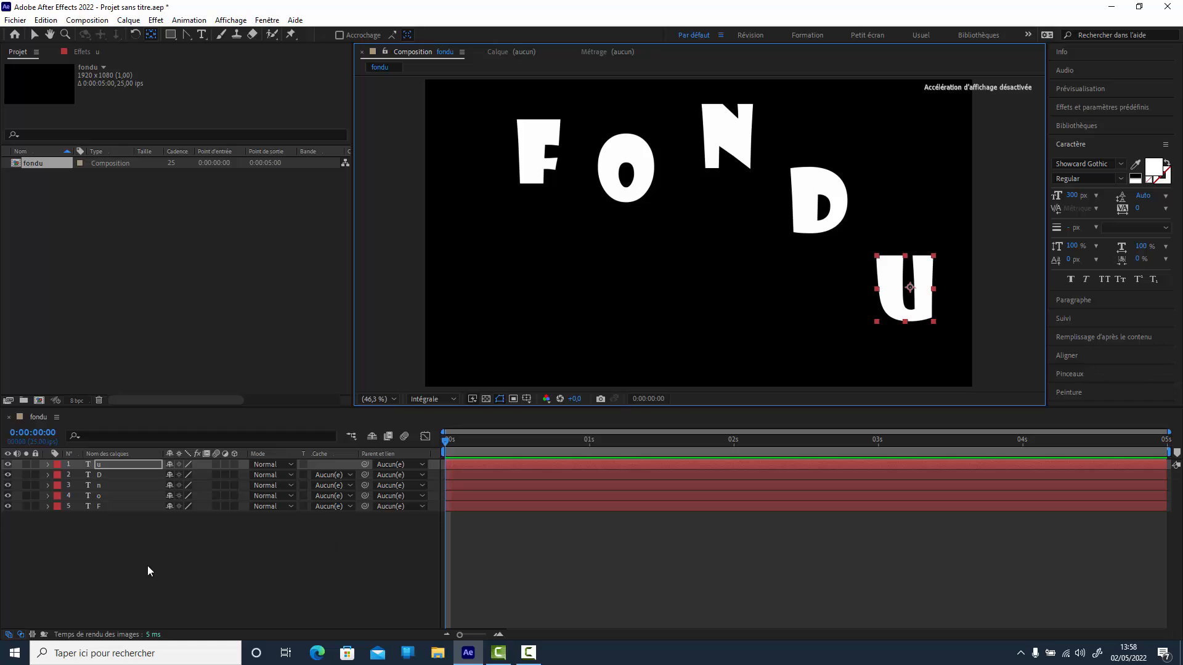
Align all five letter layers on their vertical centres, relative to the selection, so they sit in one row
{"action": "left_click", "coordinate": [137, 506], "text": "shift"}
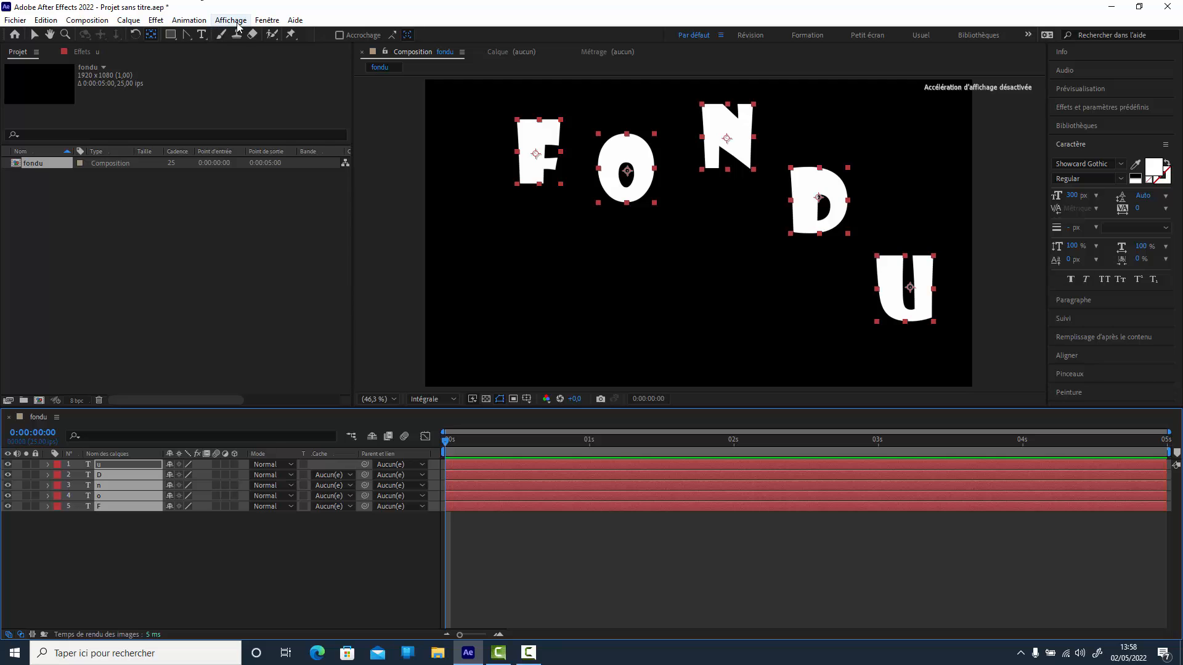
{"action": "left_click", "coordinate": [266, 22]}
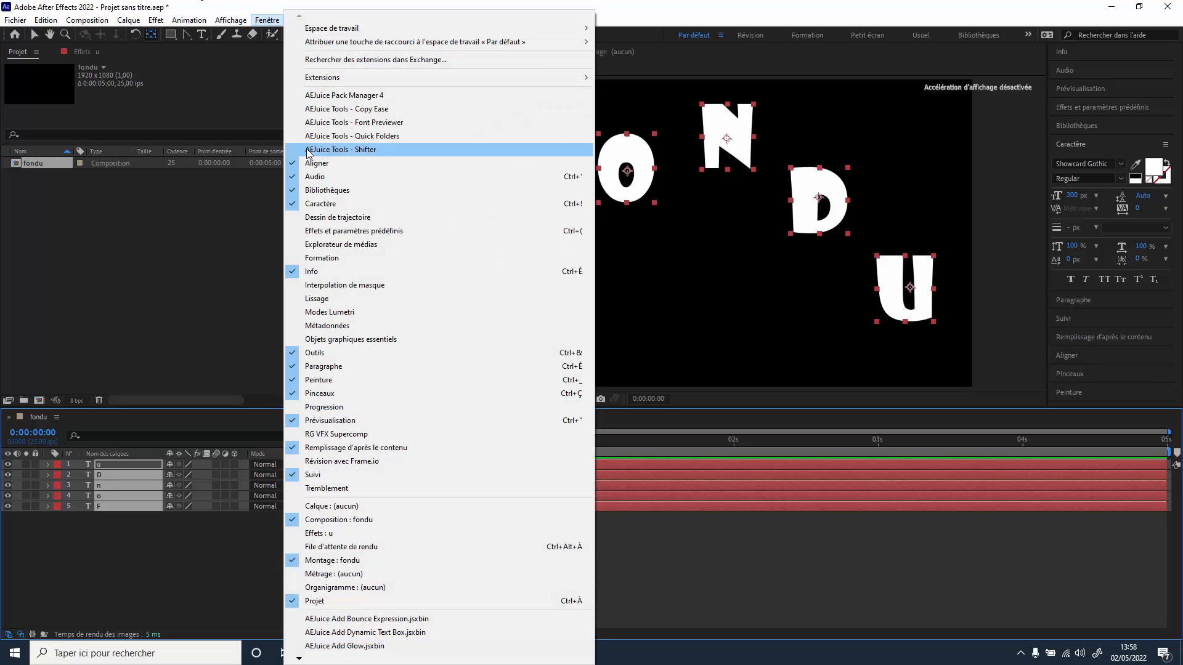
{"action": "left_click", "coordinate": [1060, 361]}
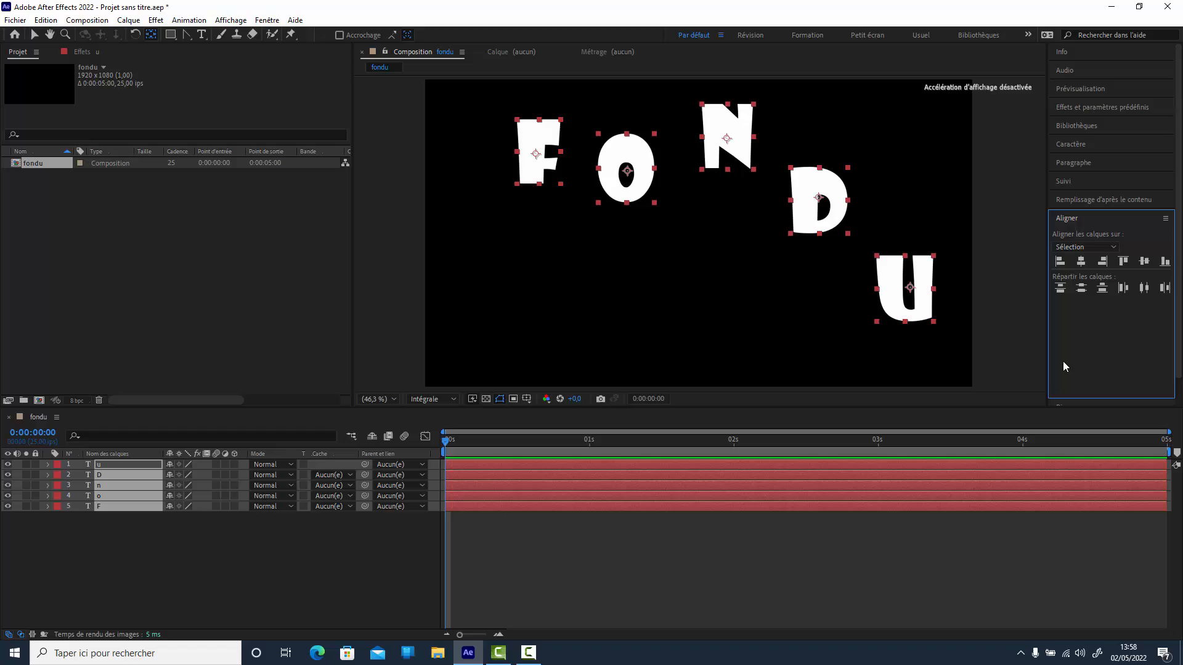
{"action": "left_click", "coordinate": [1144, 266]}
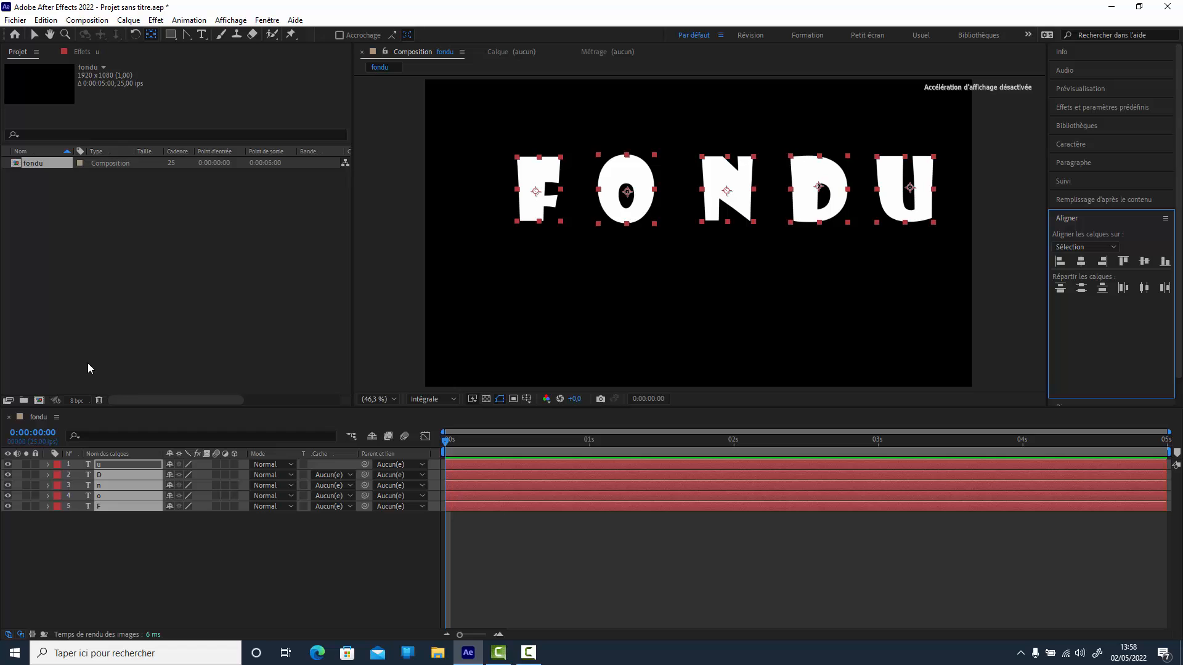
{"action": "left_click", "coordinate": [324, 575]}
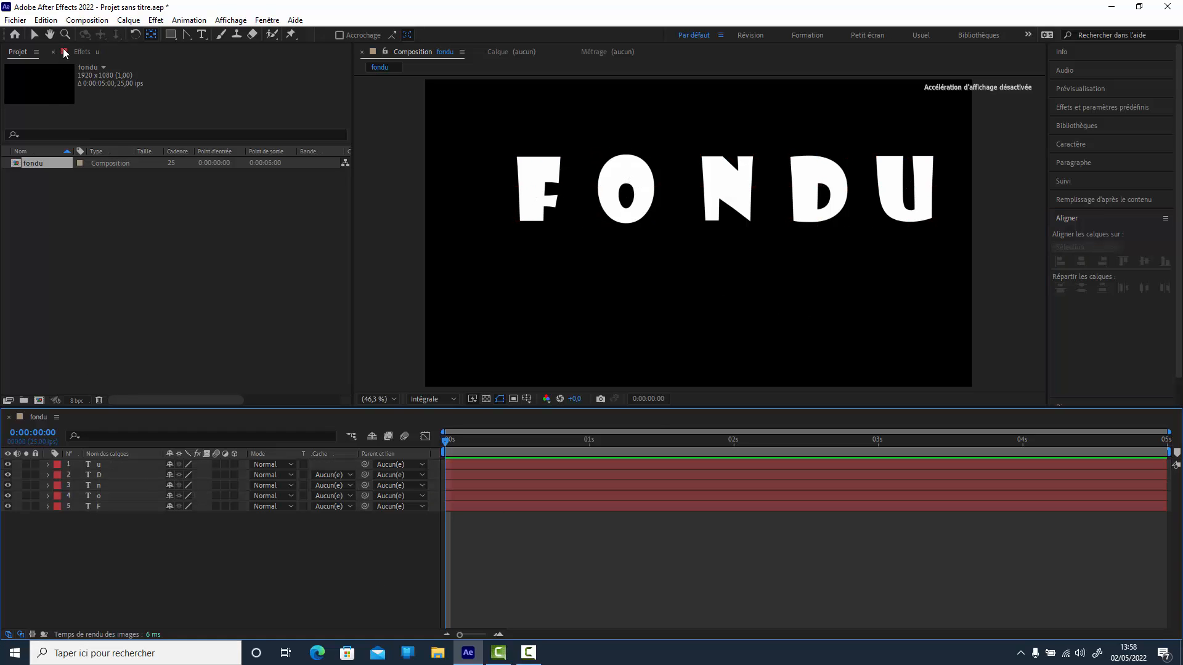
Move the letters o, n, D and u one by one against the preceding letter to form the compact word FONDU
{"action": "left_click", "coordinate": [34, 35]}
{"action": "left_click_drag", "start_coordinate": [636, 175], "coordinate": [599, 174]}
{"action": "left_click_drag", "start_coordinate": [734, 185], "coordinate": [649, 179]}
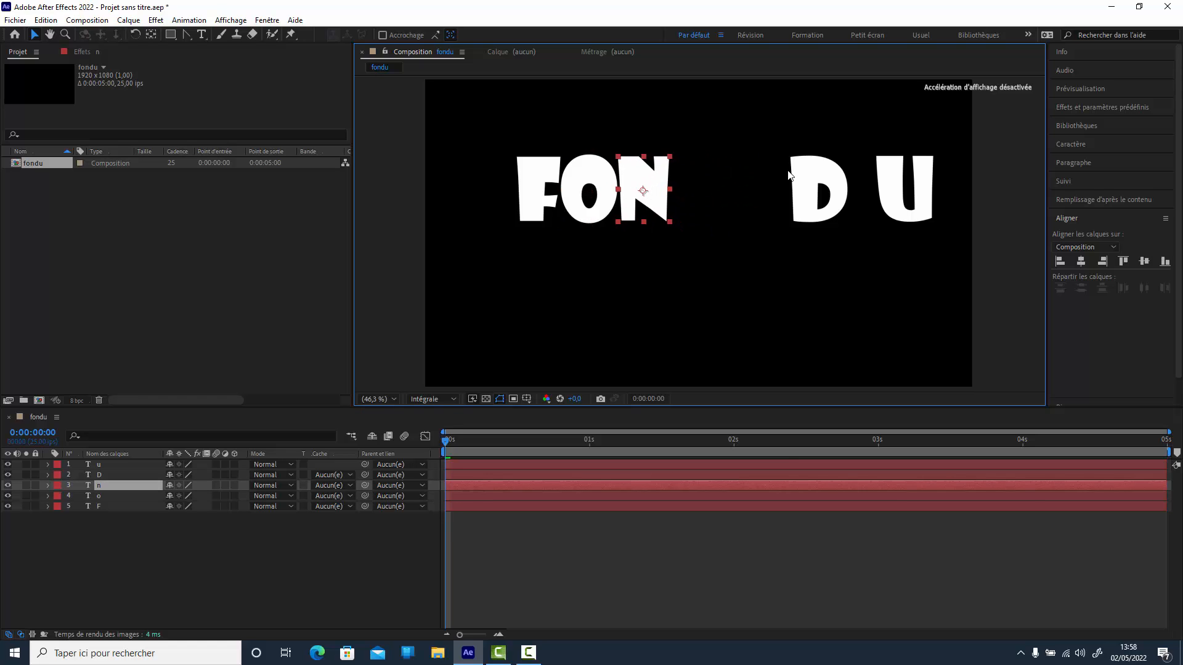
{"action": "left_click_drag", "start_coordinate": [802, 173], "coordinate": [707, 166]}
{"action": "left_click", "coordinate": [742, 164]}
{"action": "left_click_drag", "start_coordinate": [887, 176], "coordinate": [739, 179]}
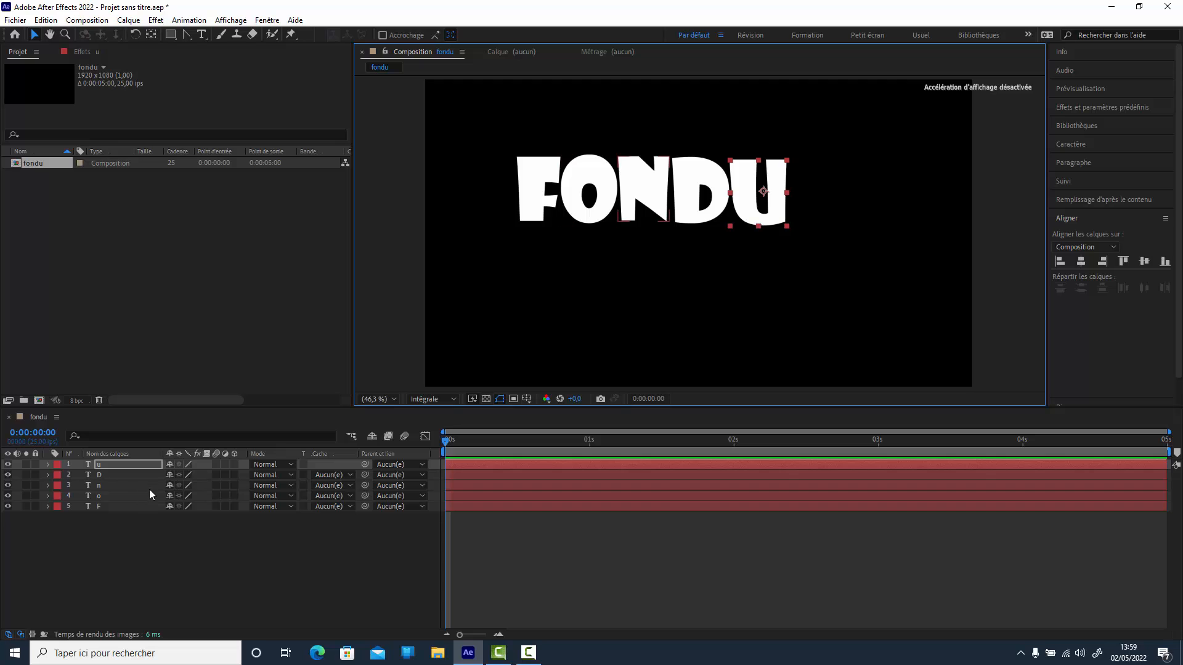
Move all five letters together so the word FONDU sits closer to the composition's horizontal centre
{"action": "left_click", "coordinate": [140, 506], "text": "shift"}
{"action": "left_click_drag", "start_coordinate": [660, 195], "coordinate": [704, 191]}
{"action": "left_click", "coordinate": [325, 586]}
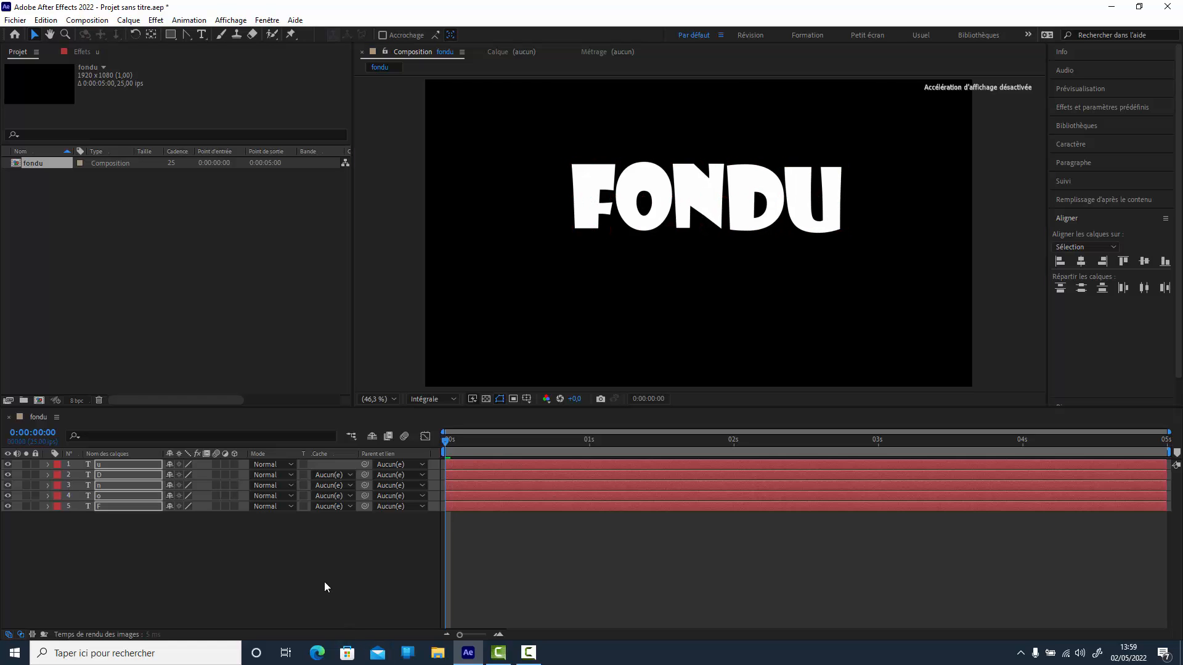
Select all five letter layers and display their Position property in the timeline
{"action": "left_click", "coordinate": [116, 464]}
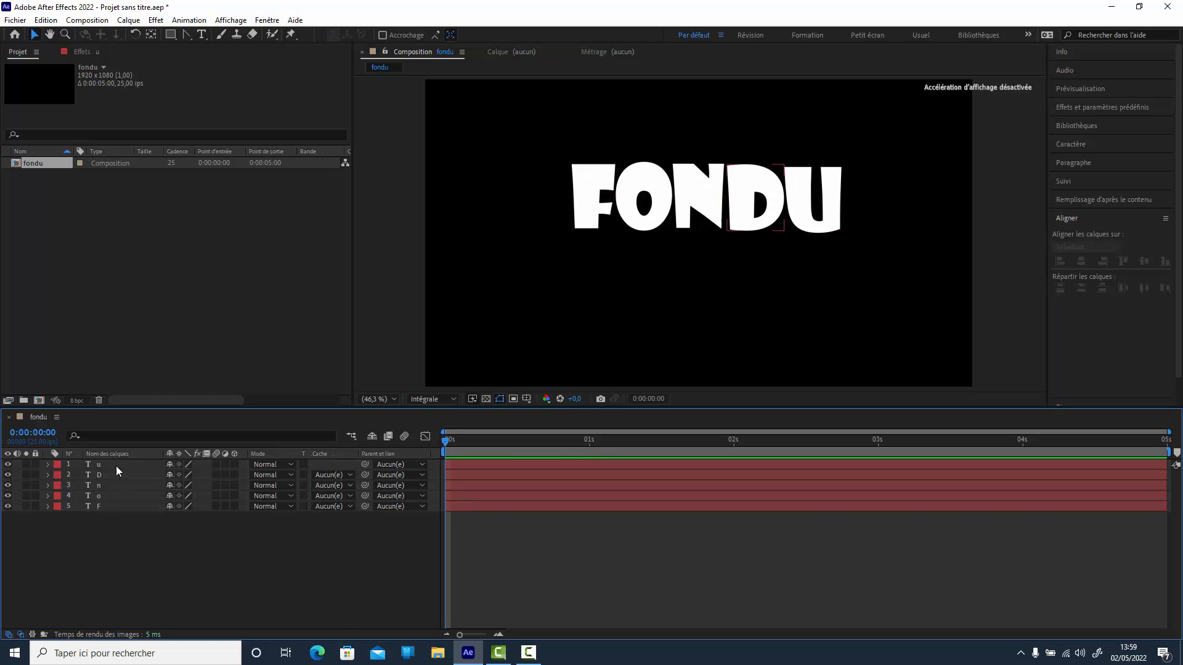
{"action": "left_click", "coordinate": [118, 506], "text": "shift"}
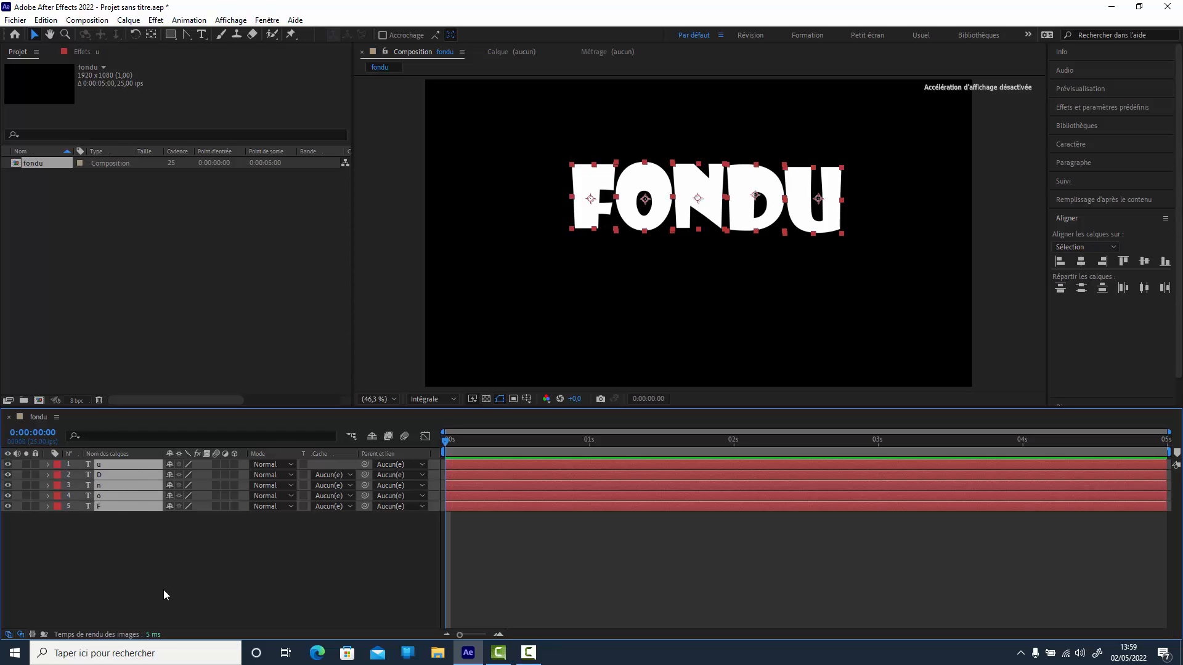
{"action": "key", "text": "p"}
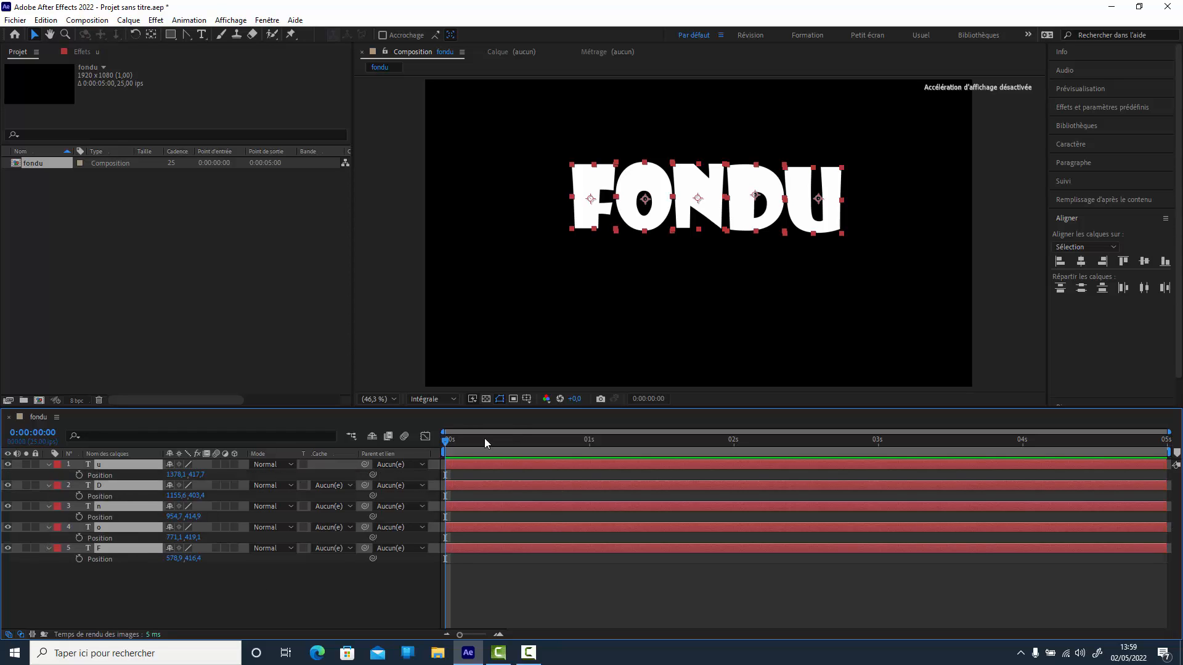
Set a Position keyframe on all five letter layers at 0:00:01:00
{"action": "left_click_drag", "start_coordinate": [484, 439], "coordinate": [588, 453]}
{"action": "left_click", "coordinate": [79, 475]}
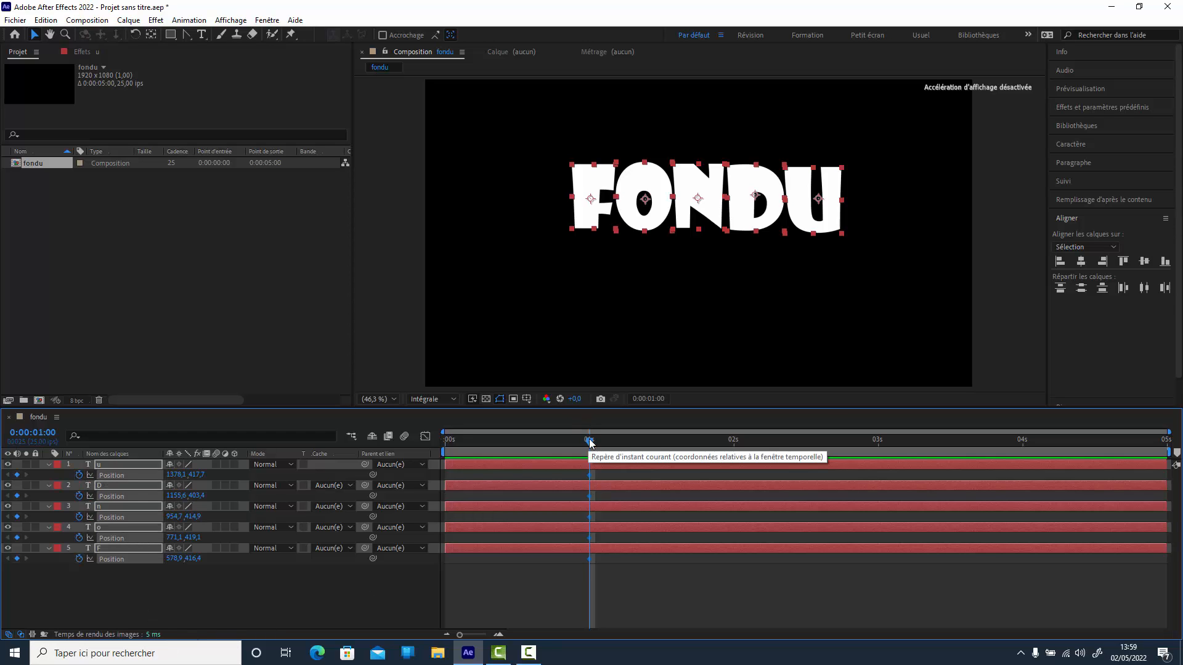
At 0:00:02:10, shift all five letters straight down by about 232 px to create their second Position keyframes
{"action": "left_click_drag", "start_coordinate": [590, 442], "coordinate": [794, 457]}
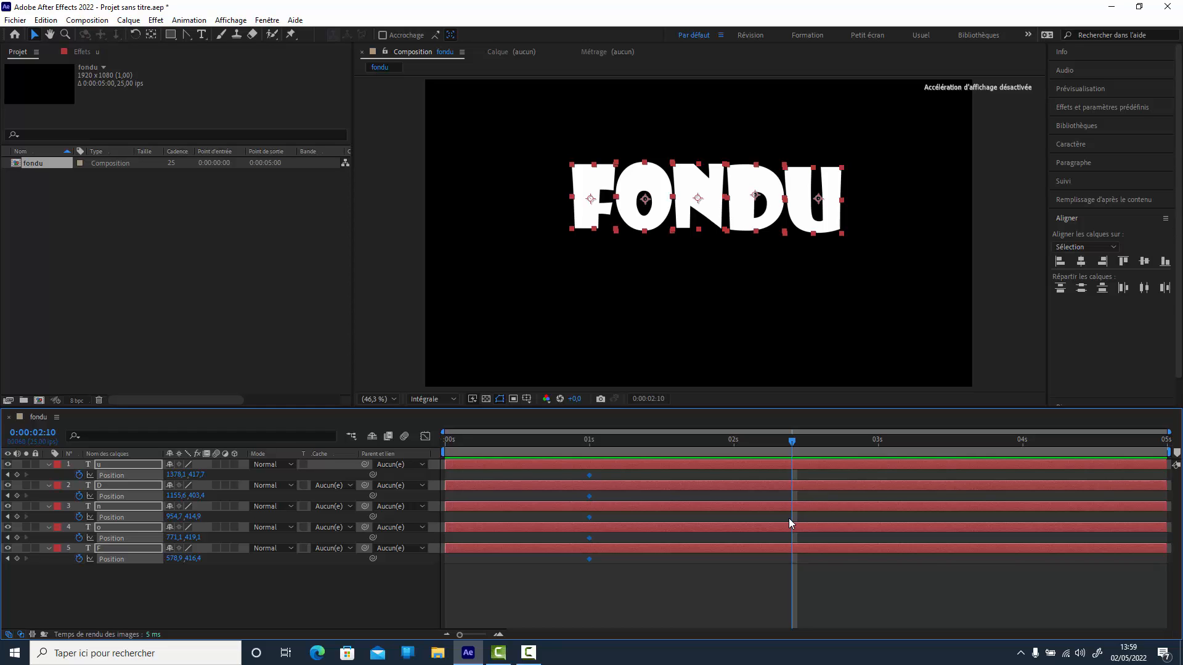
{"action": "key", "text": "shift+Down"}
{"action": "key", "text": "shift+Down"}
{"action": "key", "text": "Down"}
{"action": "key", "text": "Down"}
{"action": "key", "text": "Down"}
{"action": "key", "text": "Down"}
{"action": "key", "text": "shift+Down"}
{"action": "key", "text": "shift+Down"}
{"action": "key", "text": "shift+Down"}
{"action": "key", "text": "shift+Down"}
{"action": "key", "text": "shift+Down"}
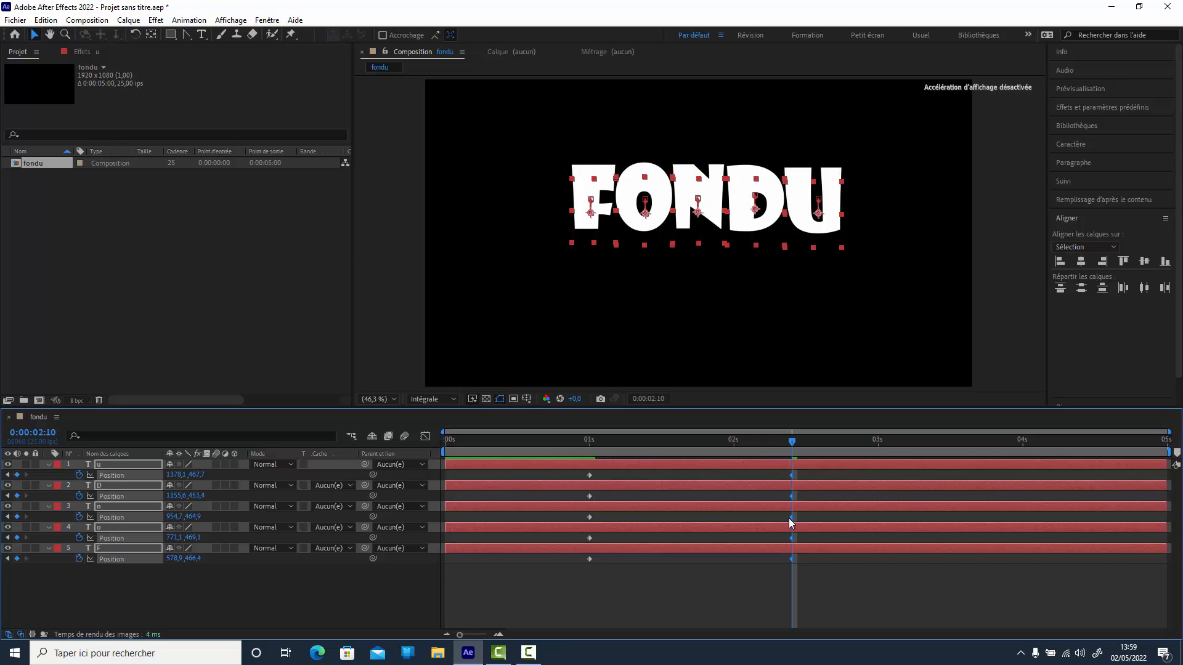
{"action": "key", "text": "Down"}
{"action": "key", "text": "Down"}
{"action": "key", "text": "shift+Down"}
{"action": "key", "text": "shift+Down"}
{"action": "key", "text": "shift+Down"}
{"action": "key", "text": "shift+Down"}
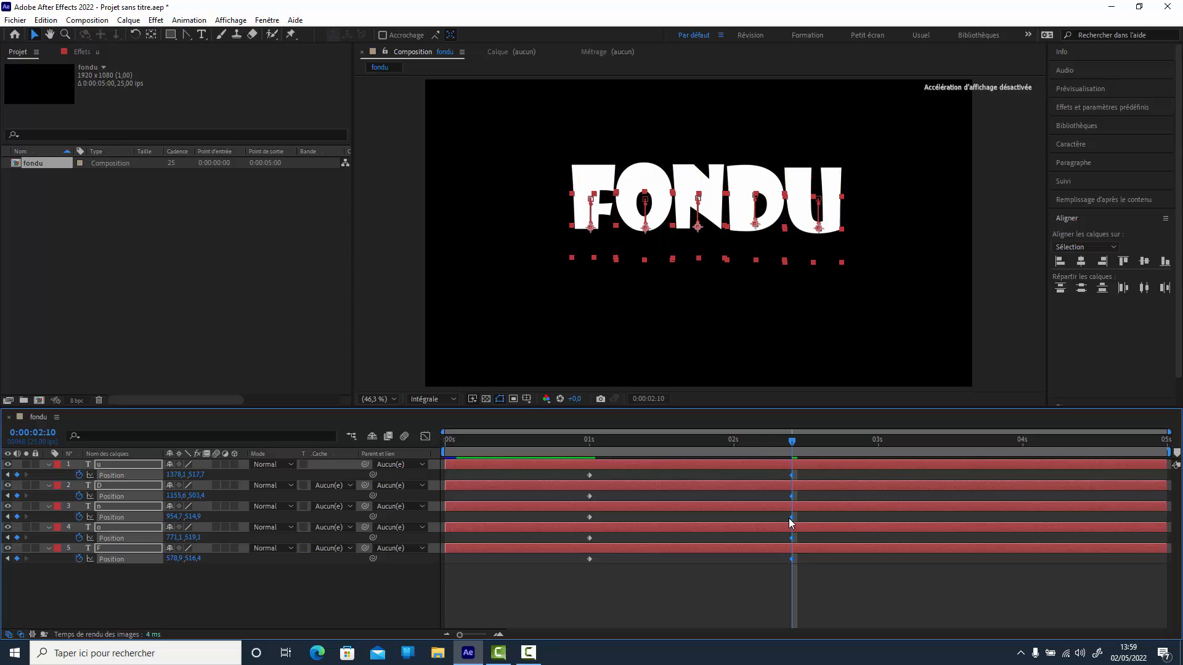
{"action": "key", "text": "Down"}
{"action": "key", "text": "Down"}
{"action": "key", "text": "Down"}
{"action": "key", "text": "Down"}
{"action": "key", "text": "Down"}
{"action": "key", "text": "Down"}
{"action": "key", "text": "Down"}
{"action": "key", "text": "Down"}
{"action": "key", "text": "shift+Down"}
{"action": "key", "text": "shift+Down"}
{"action": "key", "text": "shift+Down"}
{"action": "key", "text": "shift+Down"}
{"action": "key", "text": "shift+Down"}
{"action": "key", "text": "Down"}
{"action": "key", "text": "Down"}
{"action": "key", "text": "Down"}
{"action": "key", "text": "Down"}
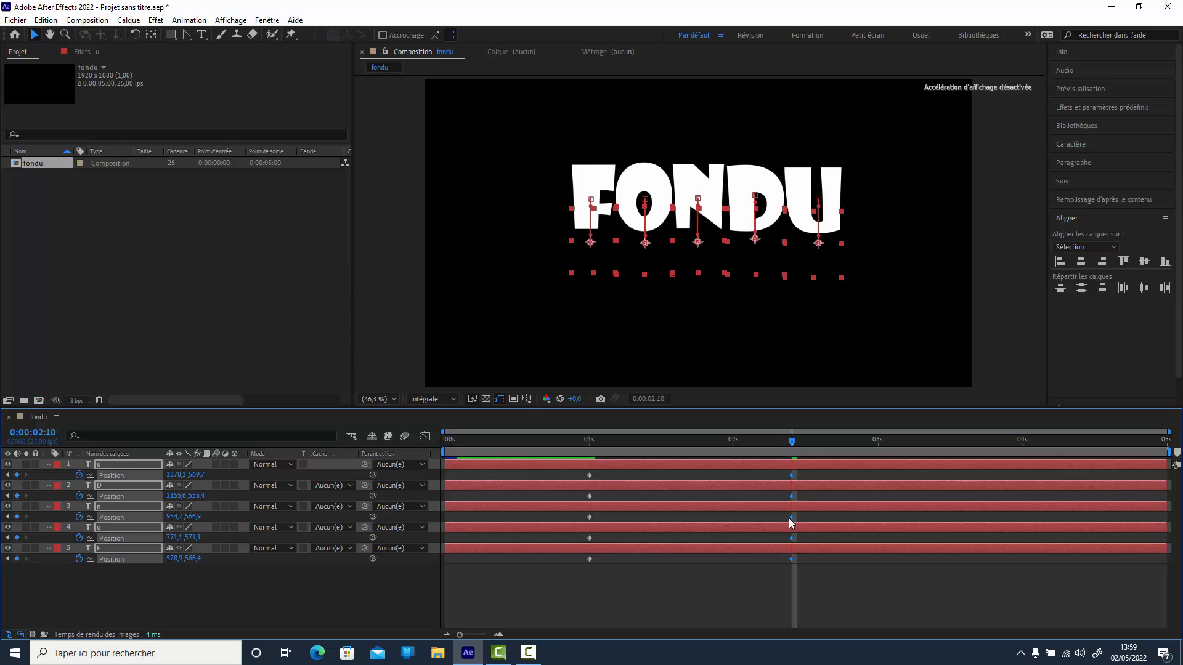
{"action": "key", "text": "shift+Down"}
{"action": "key", "text": "shift+Down"}
{"action": "key", "text": "shift+Down"}
{"action": "key", "text": "shift+Down"}
{"action": "key", "text": "Down"}
{"action": "key", "text": "Down"}
{"action": "key", "text": "Down"}
{"action": "key", "text": "Down"}
{"action": "key", "text": "Down"}
{"action": "key", "text": "Down"}
{"action": "key", "text": "Down"}
{"action": "key", "text": "Down"}
{"action": "key", "text": "Down"}
{"action": "key", "text": "Down"}
{"action": "key", "text": "Down"}
{"action": "key", "text": "Down"}
{"action": "key", "text": "Down"}
{"action": "key", "text": "Down"}
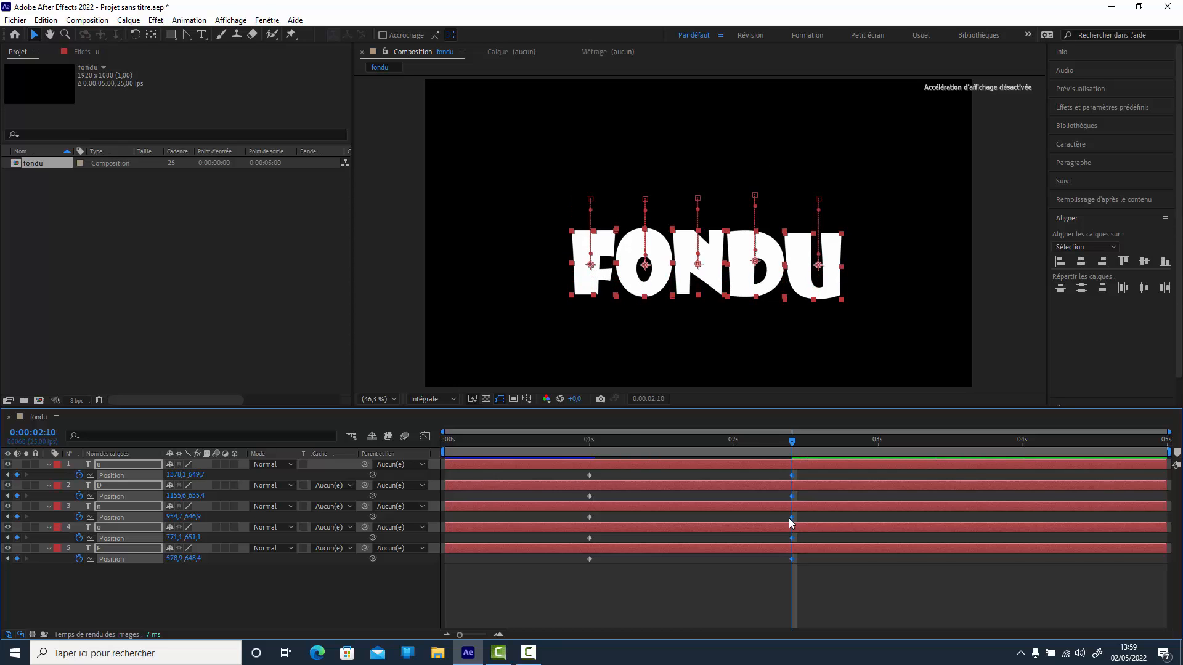
Apply Easy Ease (Lissage de vitesse) to all start and end Position keyframes of the five letters
{"action": "left_click_drag", "start_coordinate": [679, 454], "coordinate": [795, 493]}
{"action": "left_click", "coordinate": [848, 592]}
{"action": "left_click_drag", "start_coordinate": [578, 593], "coordinate": [811, 471]}
{"action": "right_click", "coordinate": [792, 480]}
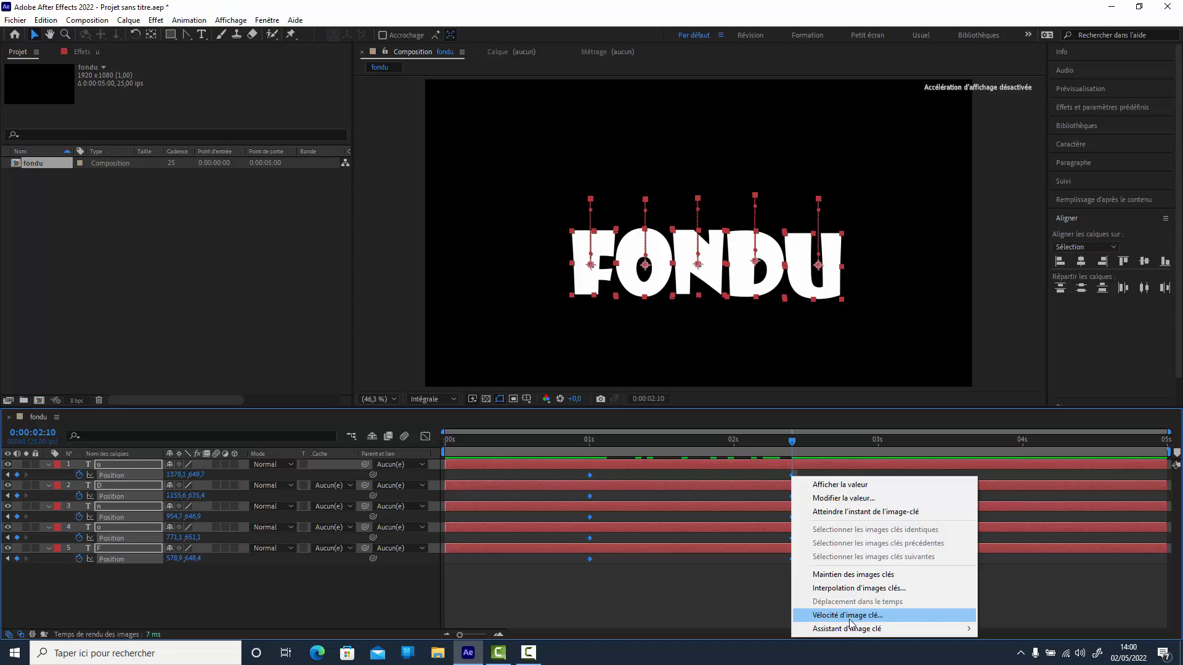
{"action": "mouse_move", "coordinate": [851, 629]}
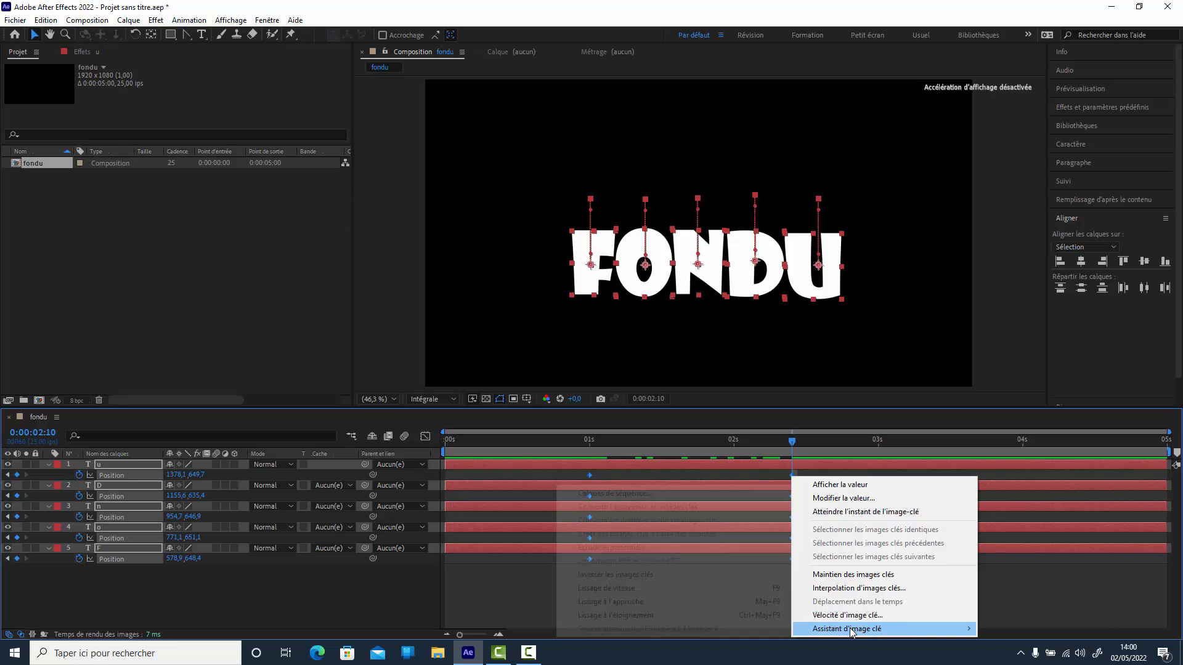
{"action": "left_click", "coordinate": [601, 588]}
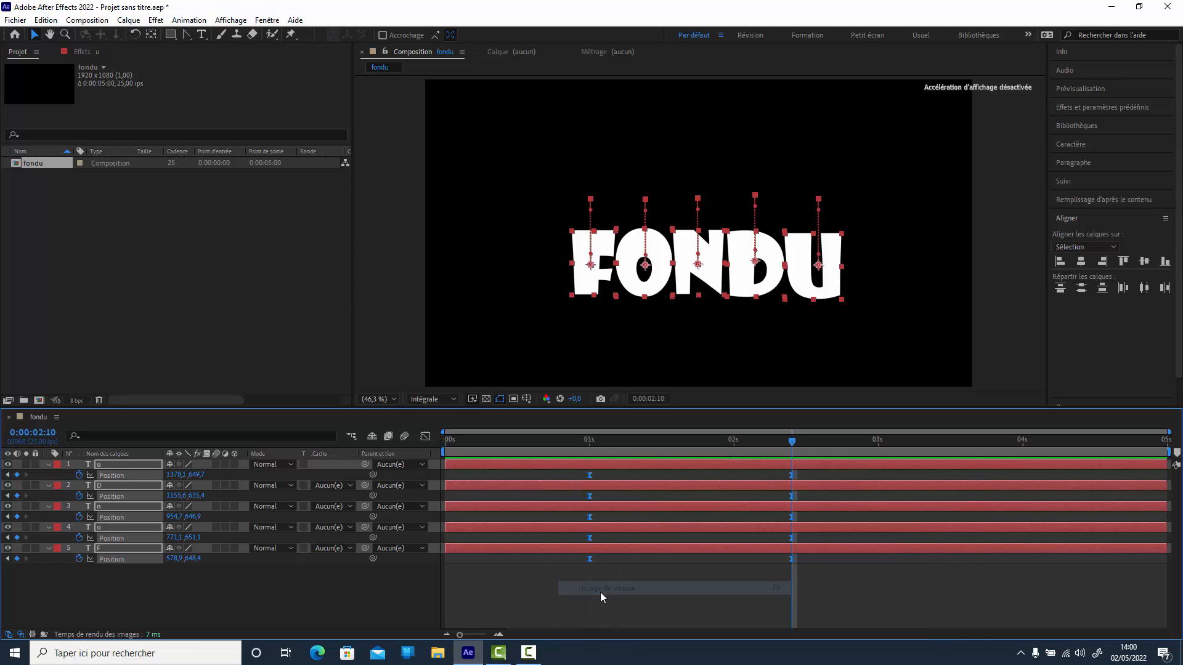
In the Position speed graph, lengthen the incoming ease of the end keyframes so the speed peaks early and tapers slowly
{"action": "left_click", "coordinate": [425, 437]}
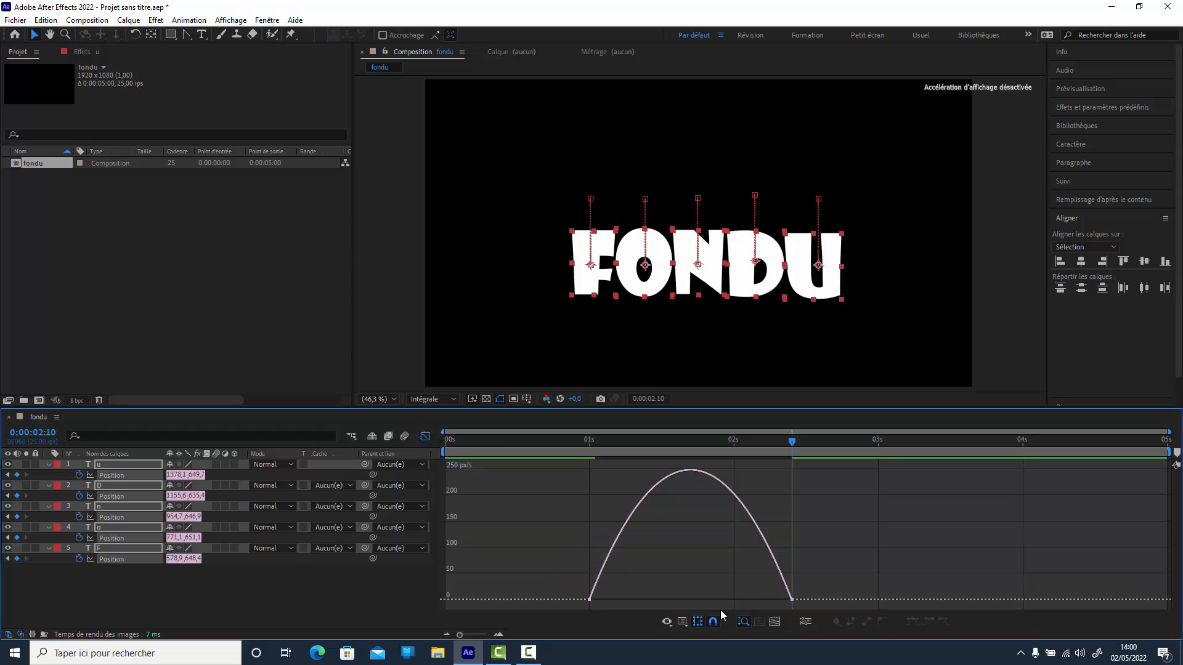
{"action": "left_click_drag", "start_coordinate": [752, 586], "coordinate": [815, 607]}
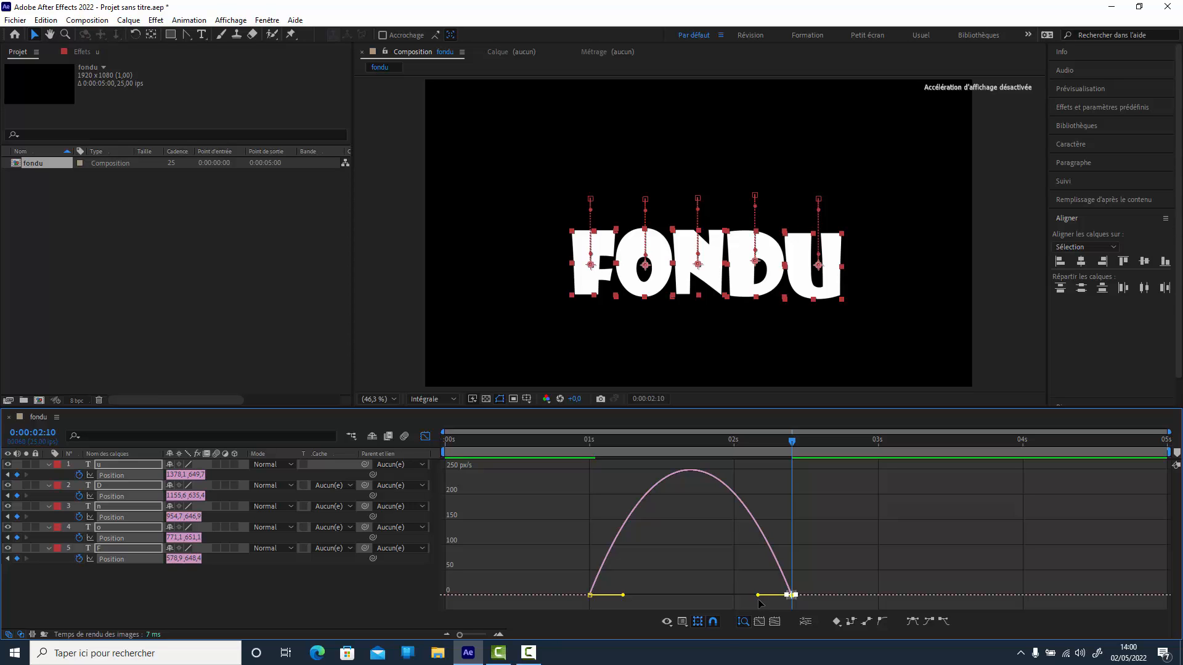
{"action": "left_click", "coordinate": [683, 622]}
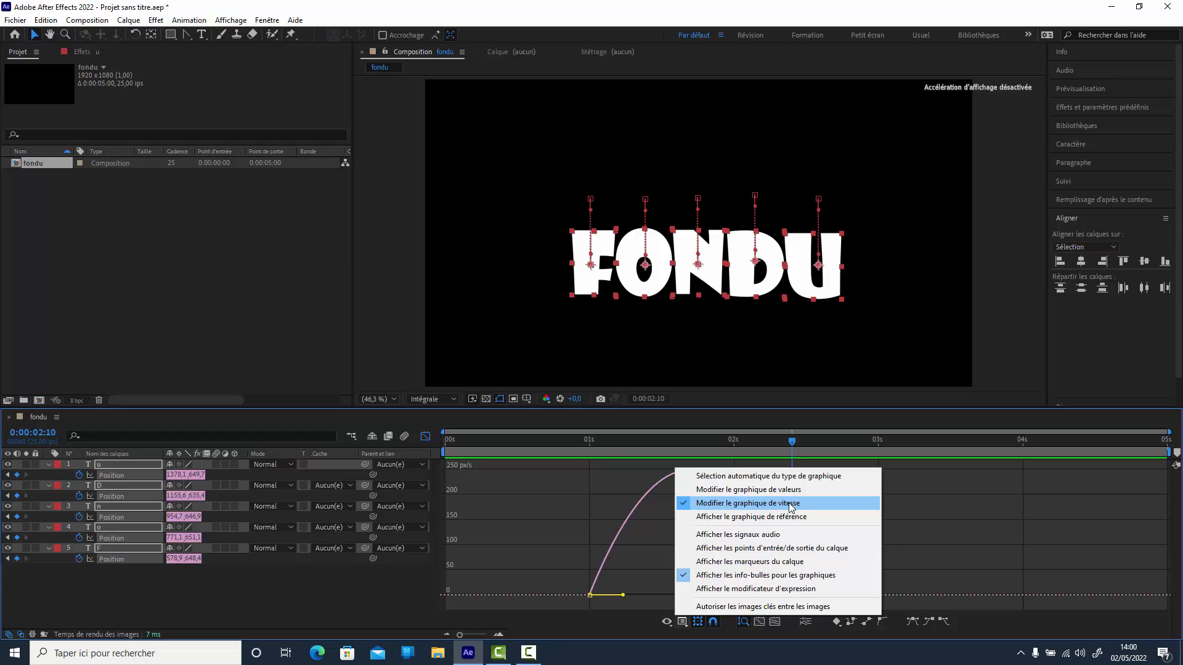
{"action": "left_click", "coordinate": [627, 619]}
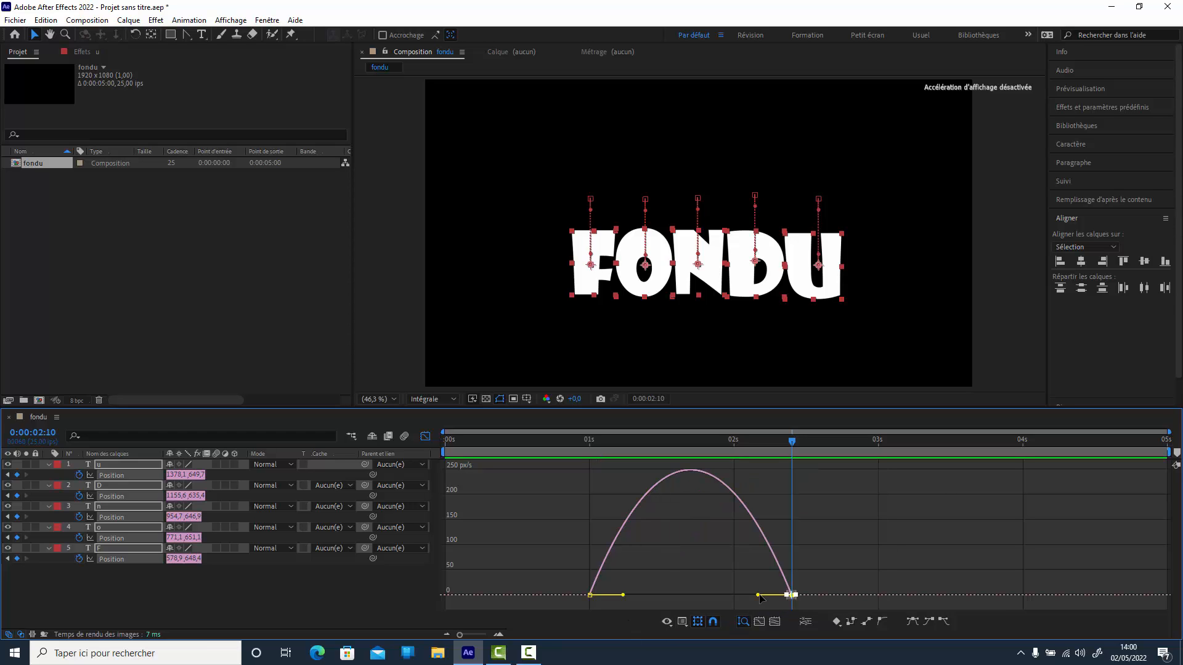
{"action": "left_click_drag", "start_coordinate": [757, 595], "coordinate": [700, 595]}
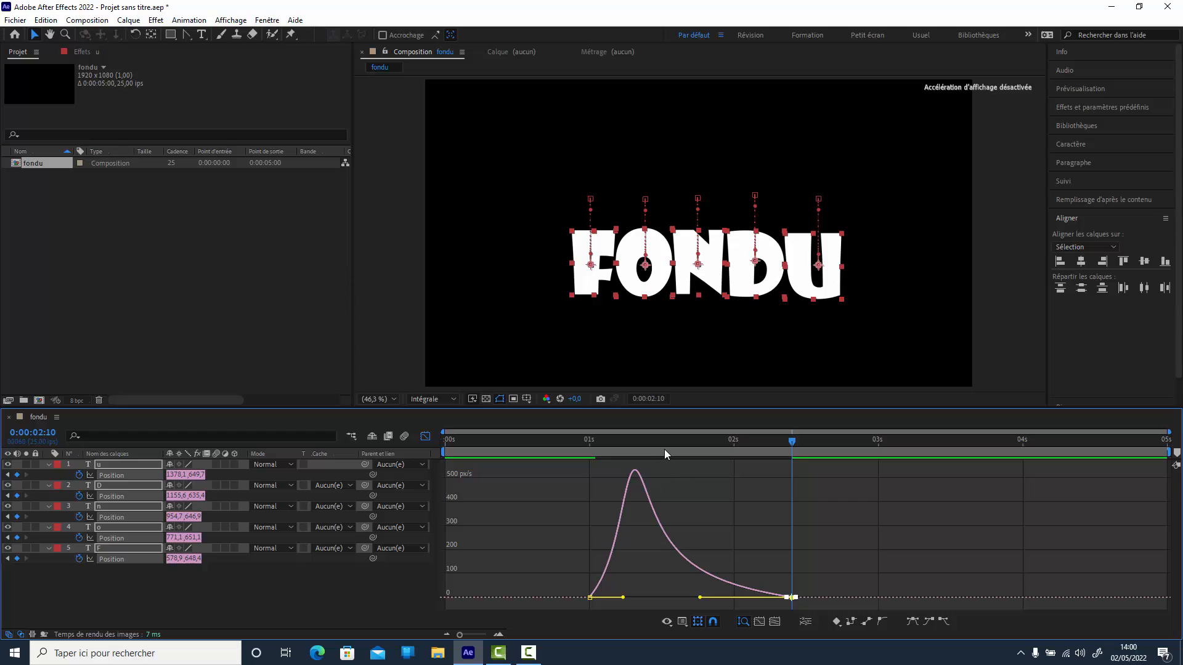
Preview the falling letters from 0:00:00:24 to check the eased movement
{"action": "mouse_move", "coordinate": [634, 470]}
{"action": "left_click_drag", "start_coordinate": [783, 442], "coordinate": [582, 494]}
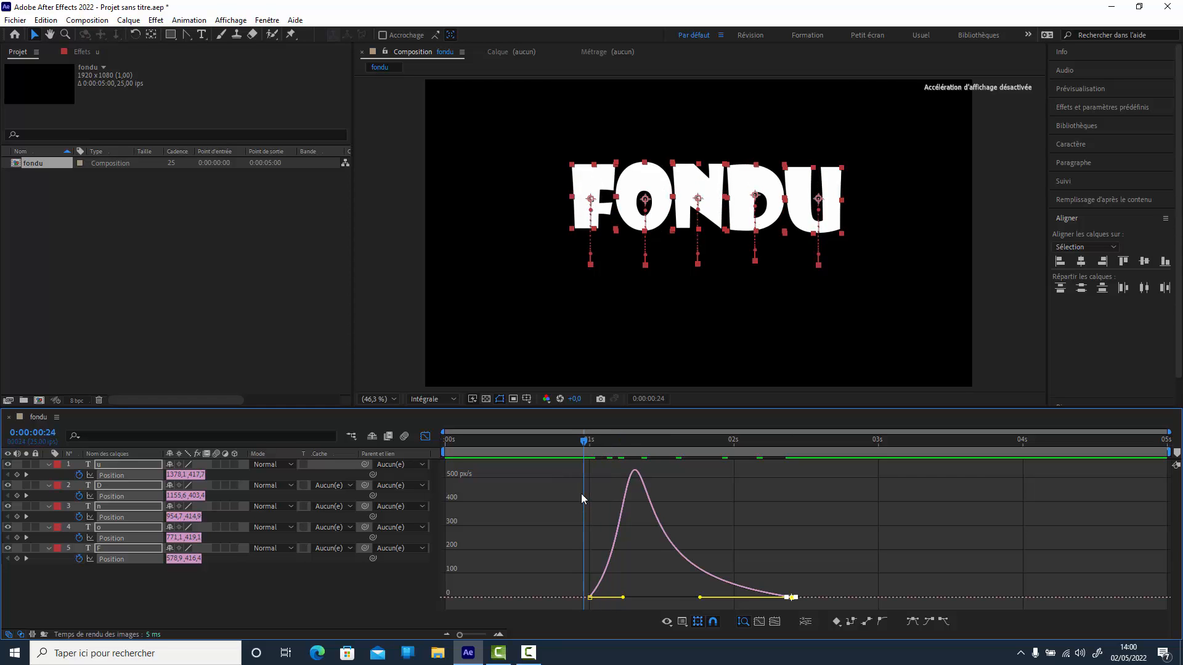
{"action": "key", "text": "space"}
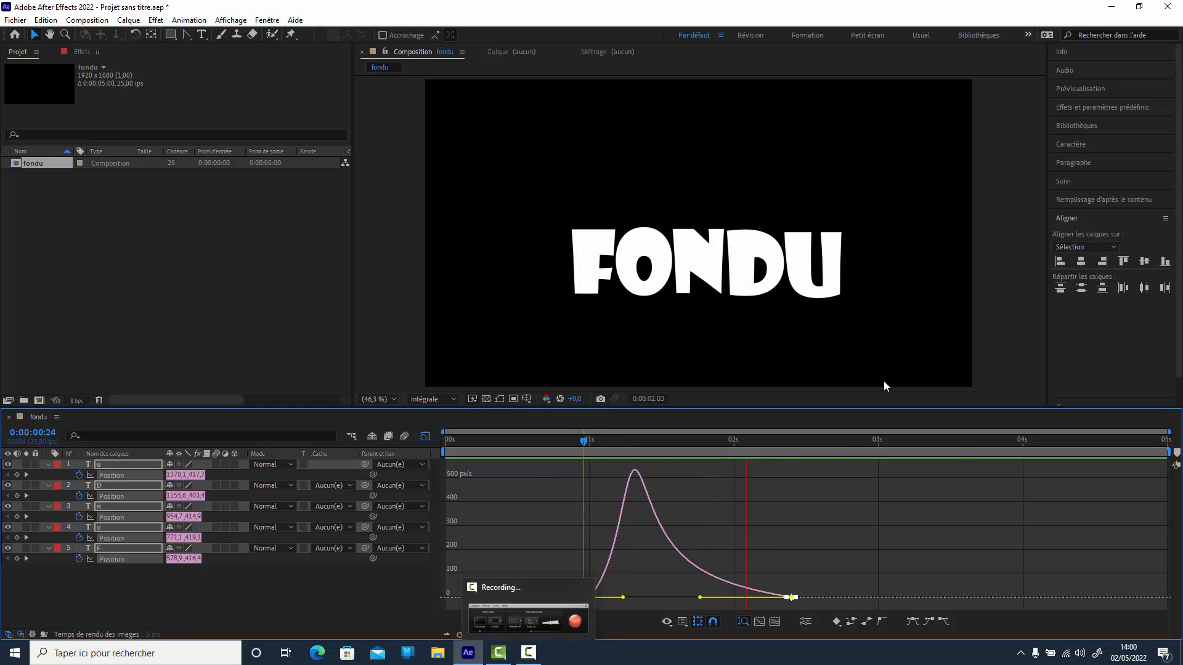
{"action": "key", "text": "space"}
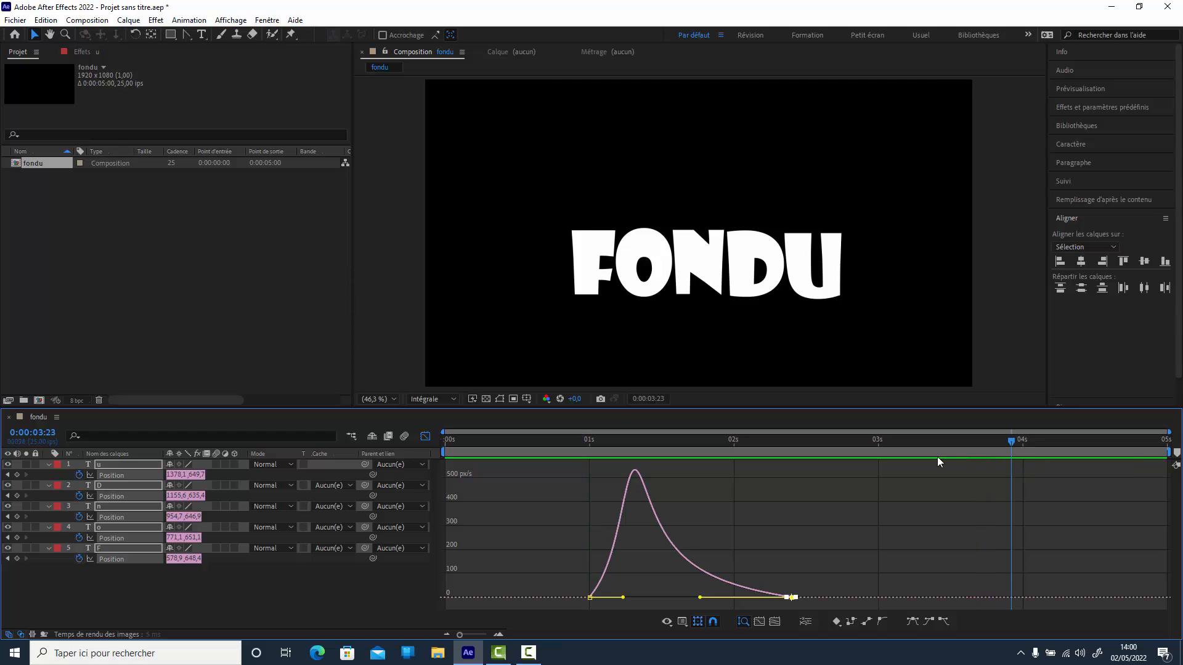
Display the Rotation property of all five letter layers outside the graph view and keyframe it at 0:00:01:00
{"action": "left_click", "coordinate": [172, 600]}
{"action": "left_click", "coordinate": [102, 463]}
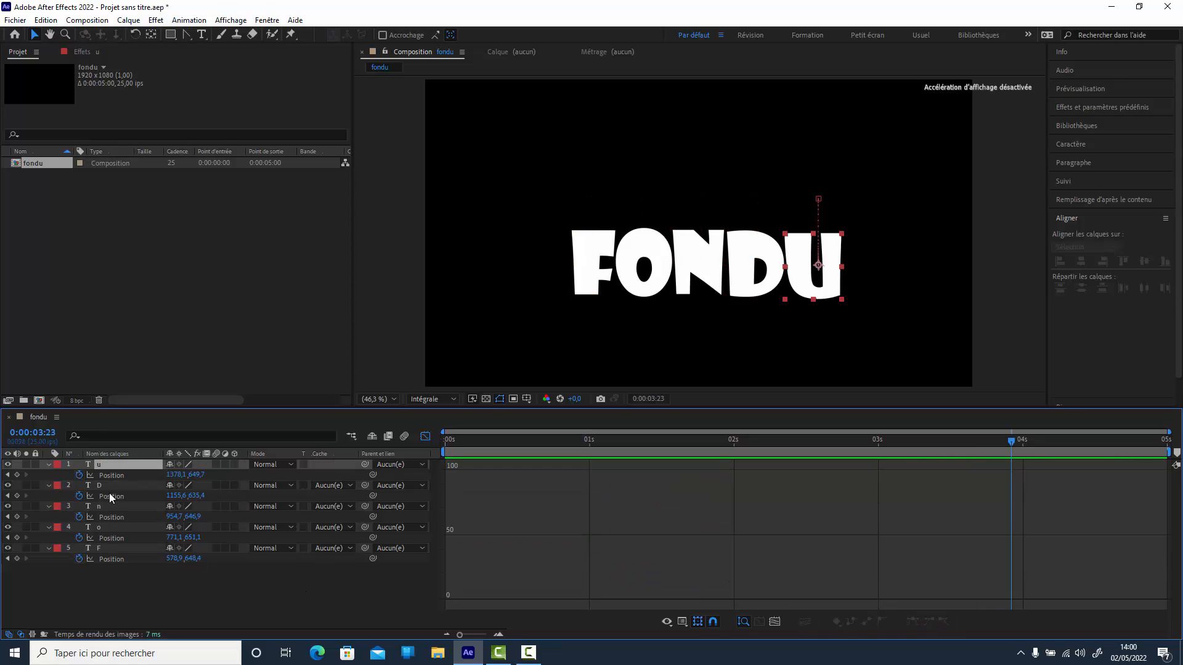
{"action": "left_click", "coordinate": [121, 548], "text": "shift"}
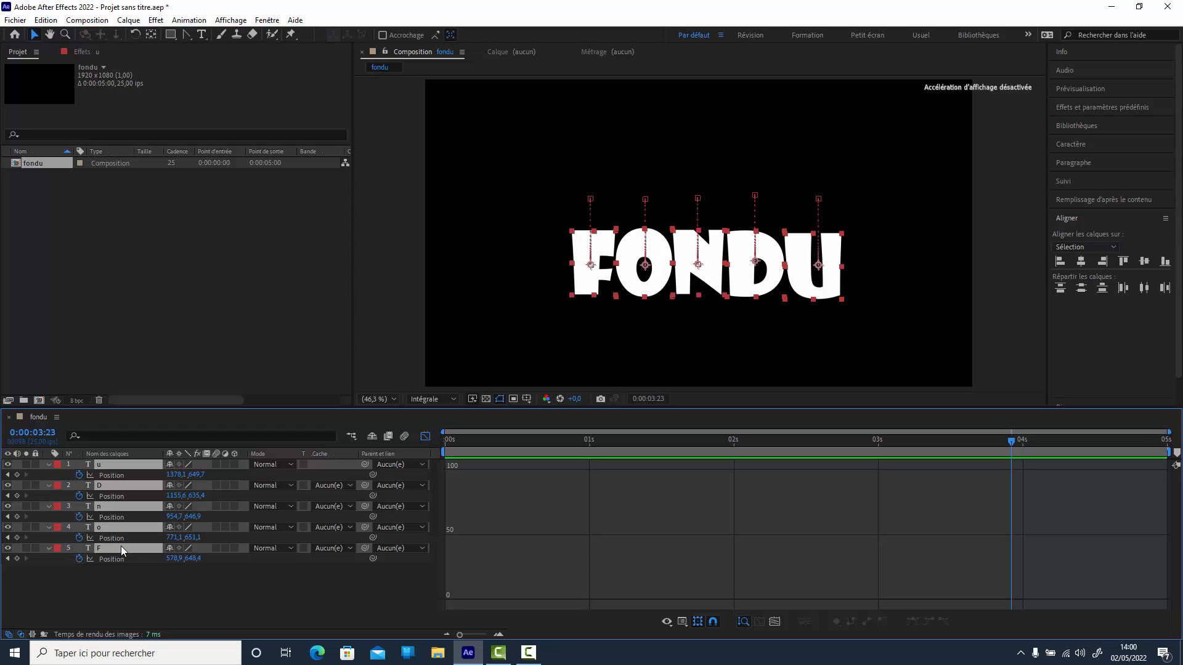
{"action": "key", "text": "r"}
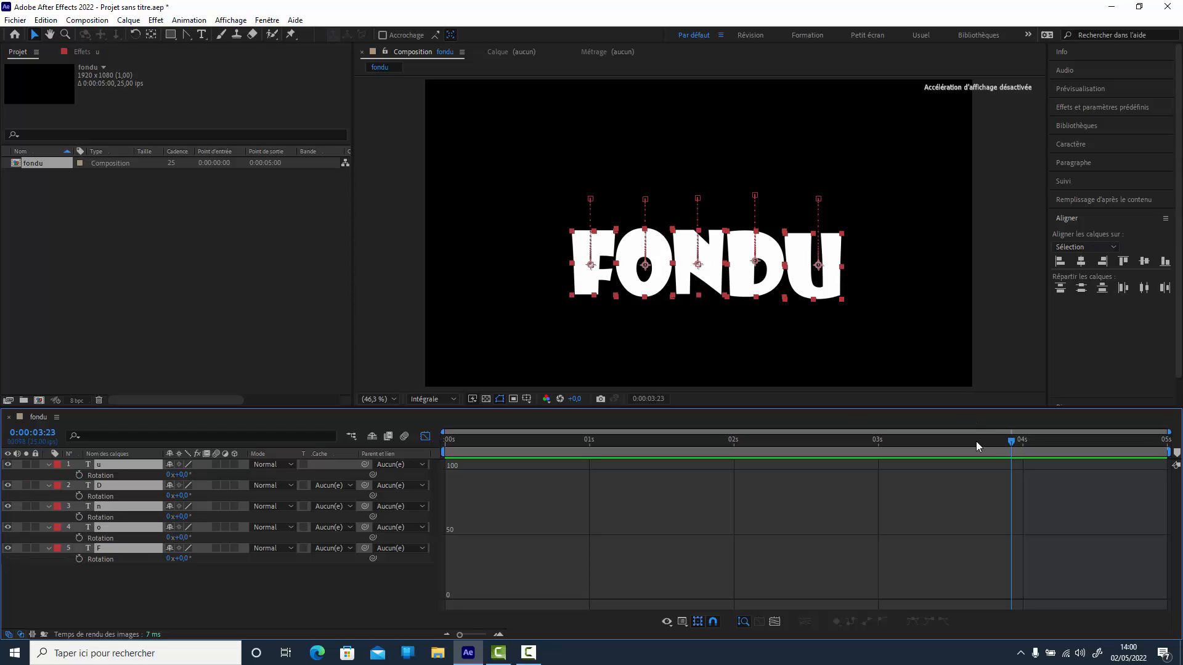
{"action": "left_click", "coordinate": [422, 436]}
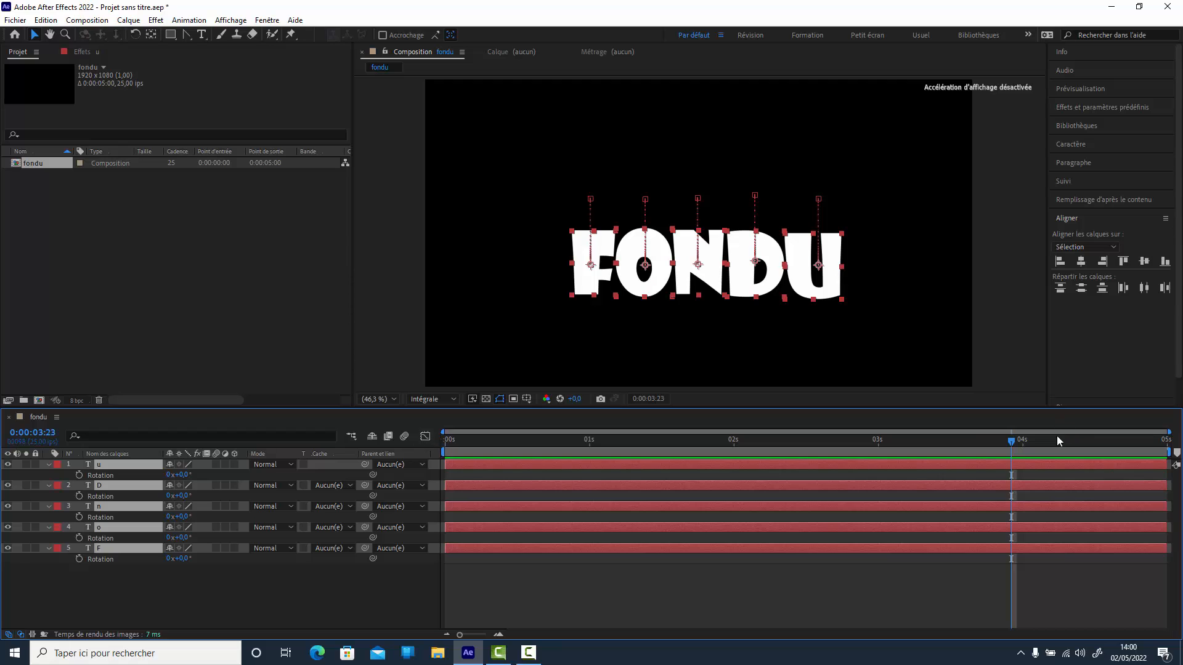
{"action": "left_click_drag", "start_coordinate": [1010, 442], "coordinate": [592, 475]}
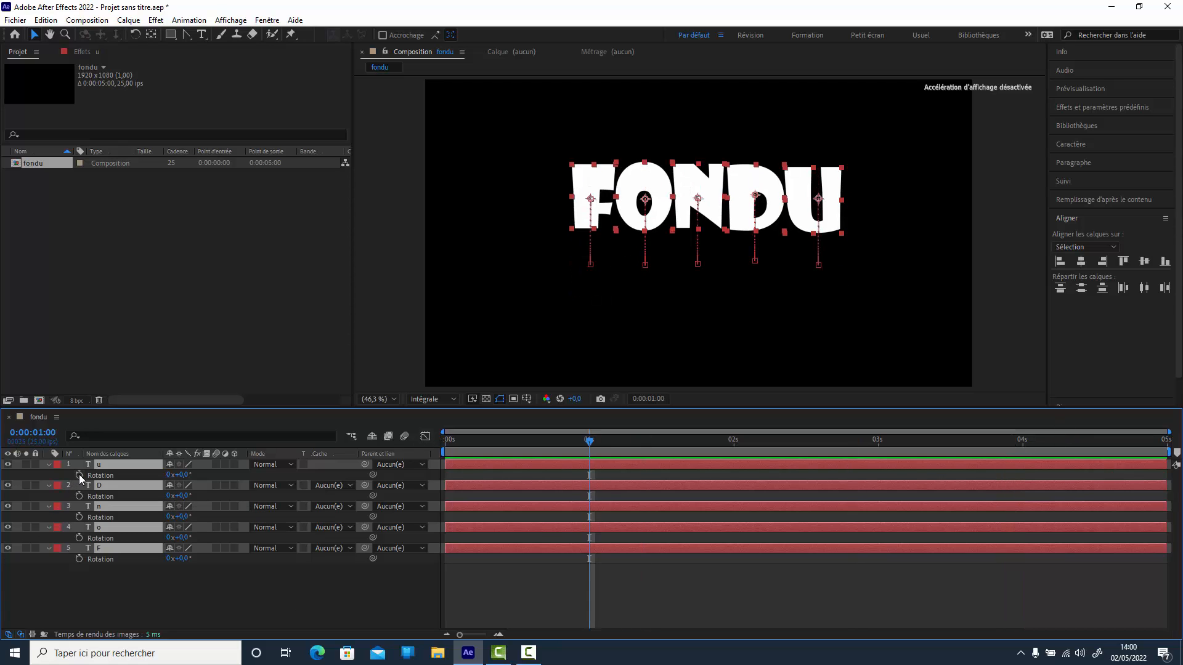
{"action": "left_click", "coordinate": [79, 476]}
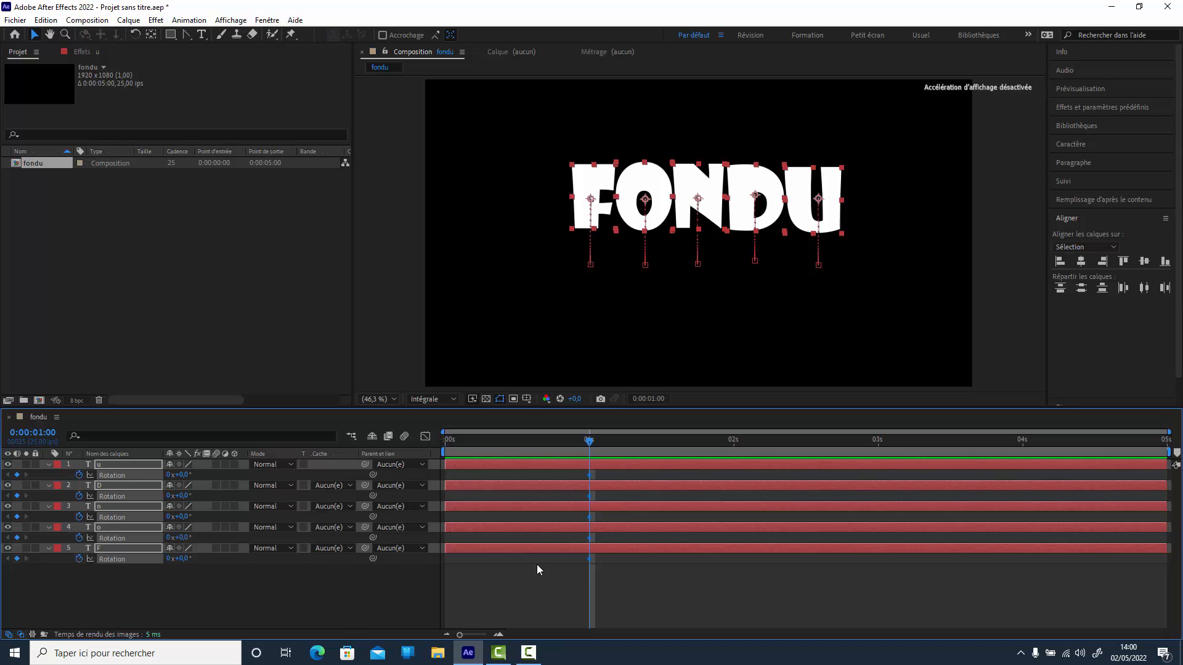
At 0:00:02:09, set the letters' Rotation to F +35°, o -37°, n +46°, D -48° and u -50°
{"action": "key", "text": "space"}
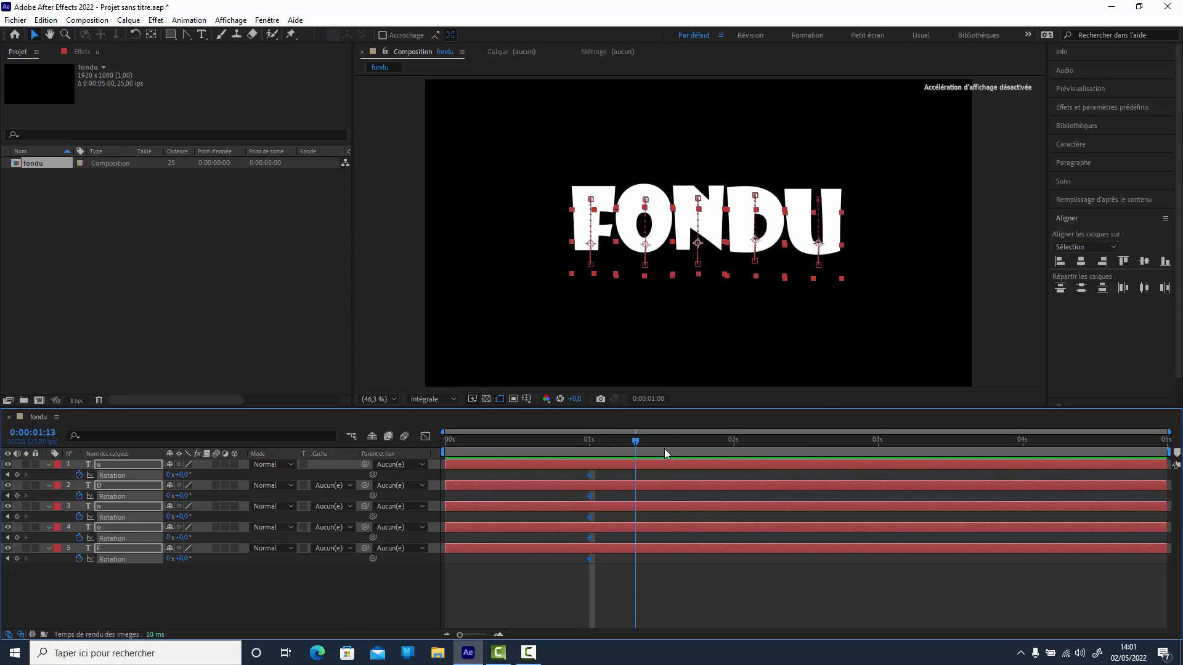
{"action": "left_click_drag", "start_coordinate": [766, 457], "coordinate": [784, 459]}
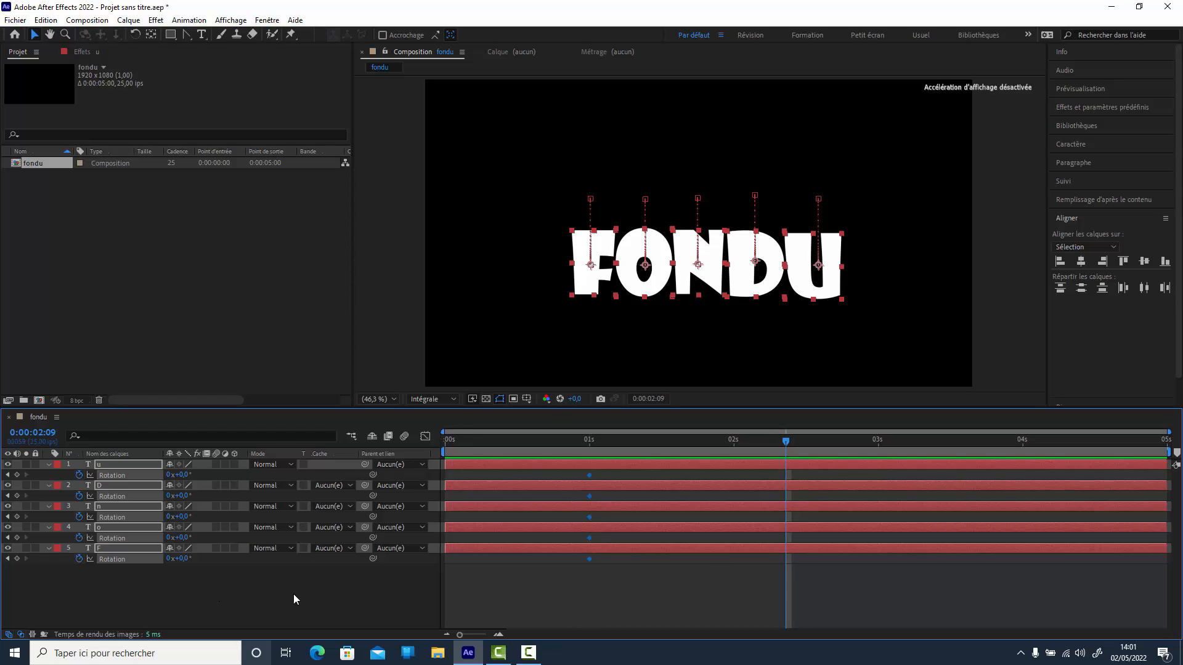
{"action": "left_click", "coordinate": [64, 575]}
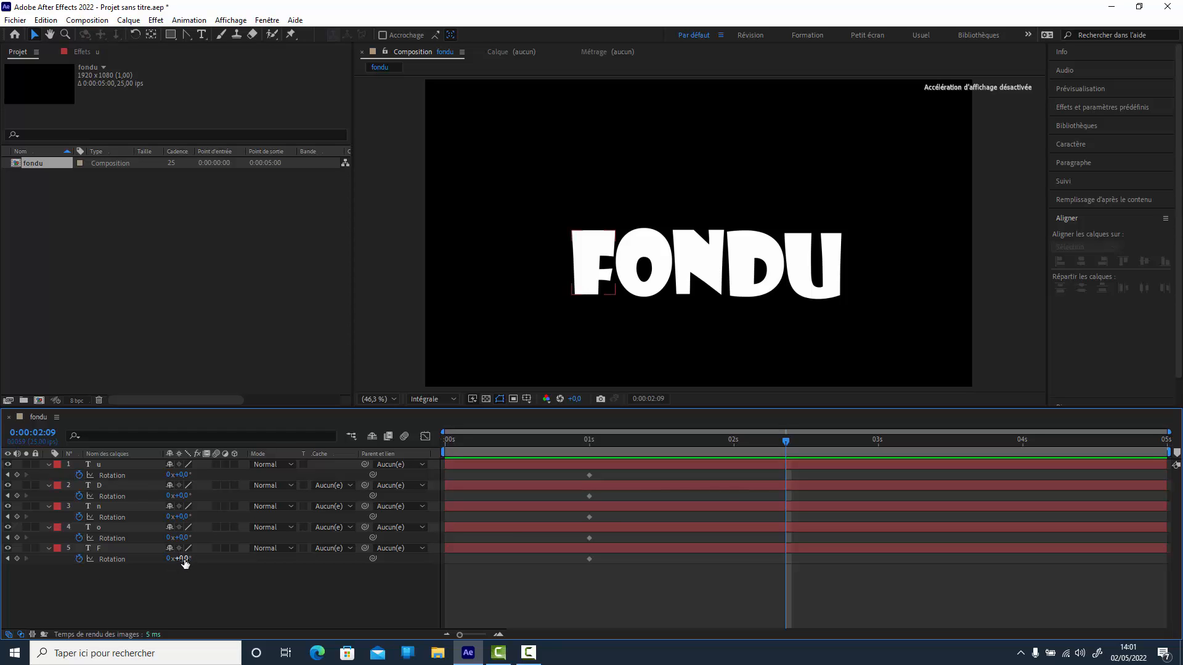
{"action": "left_click_drag", "start_coordinate": [185, 563], "coordinate": [163, 486]}
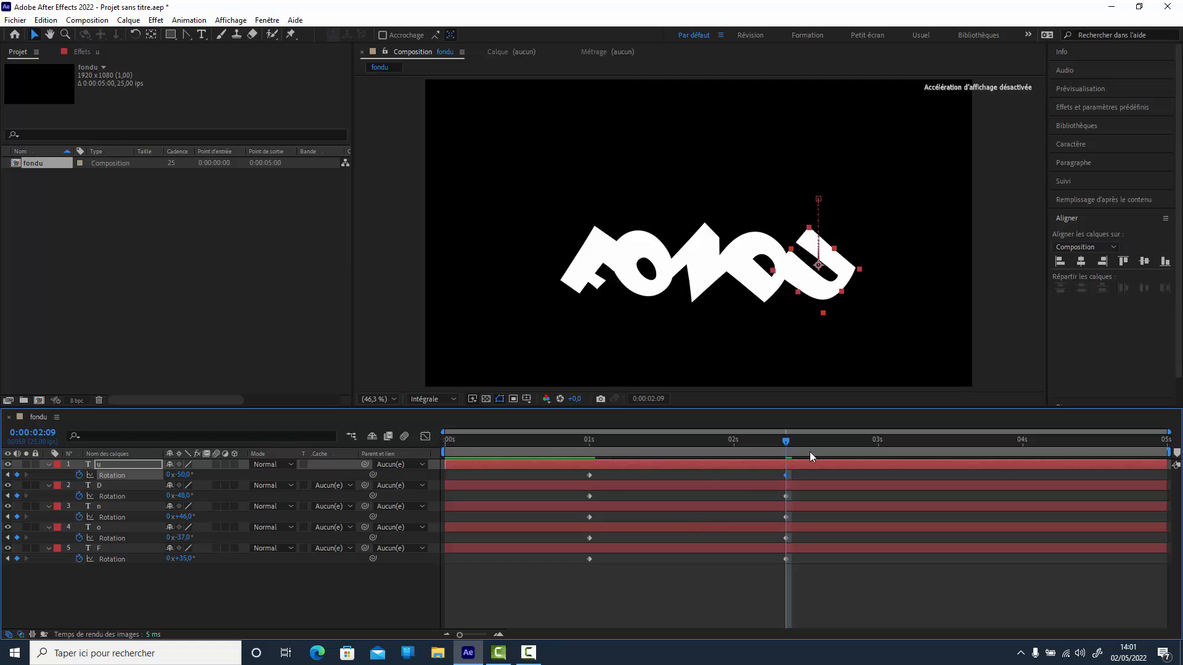
Apply Easy Ease (Lissage de vitesse) to all Rotation keyframes of the five letters
{"action": "left_click", "coordinate": [543, 581]}
{"action": "left_click_drag", "start_coordinate": [542, 577], "coordinate": [811, 466]}
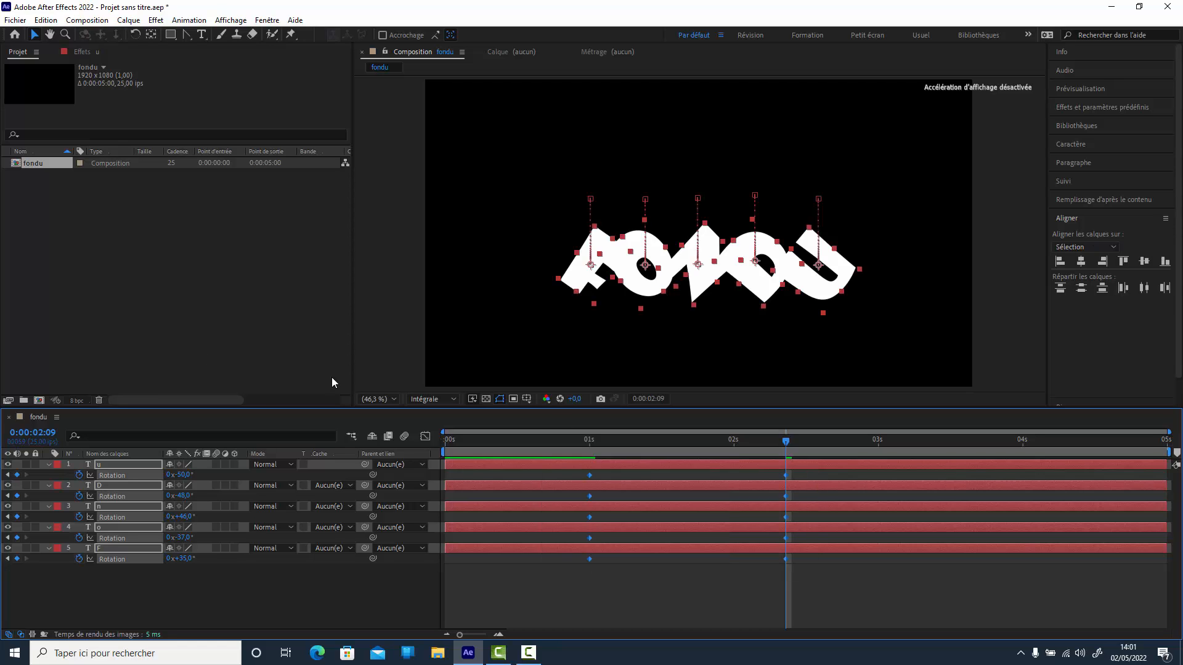
{"action": "right_click", "coordinate": [786, 475]}
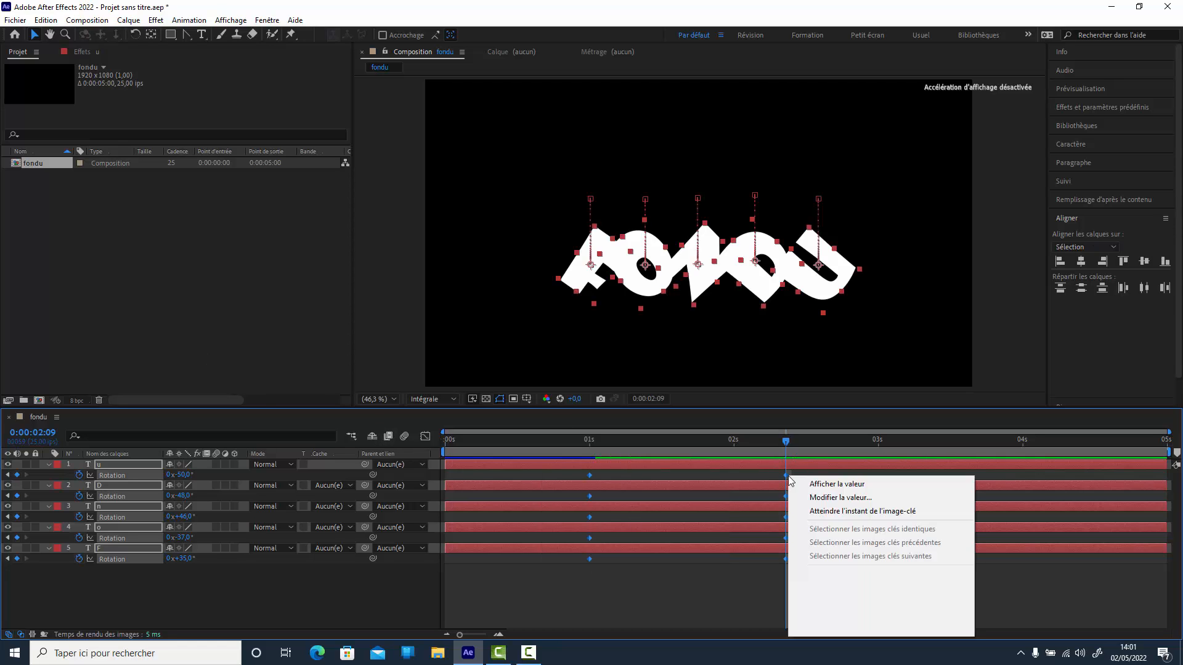
{"action": "mouse_move", "coordinate": [837, 629]}
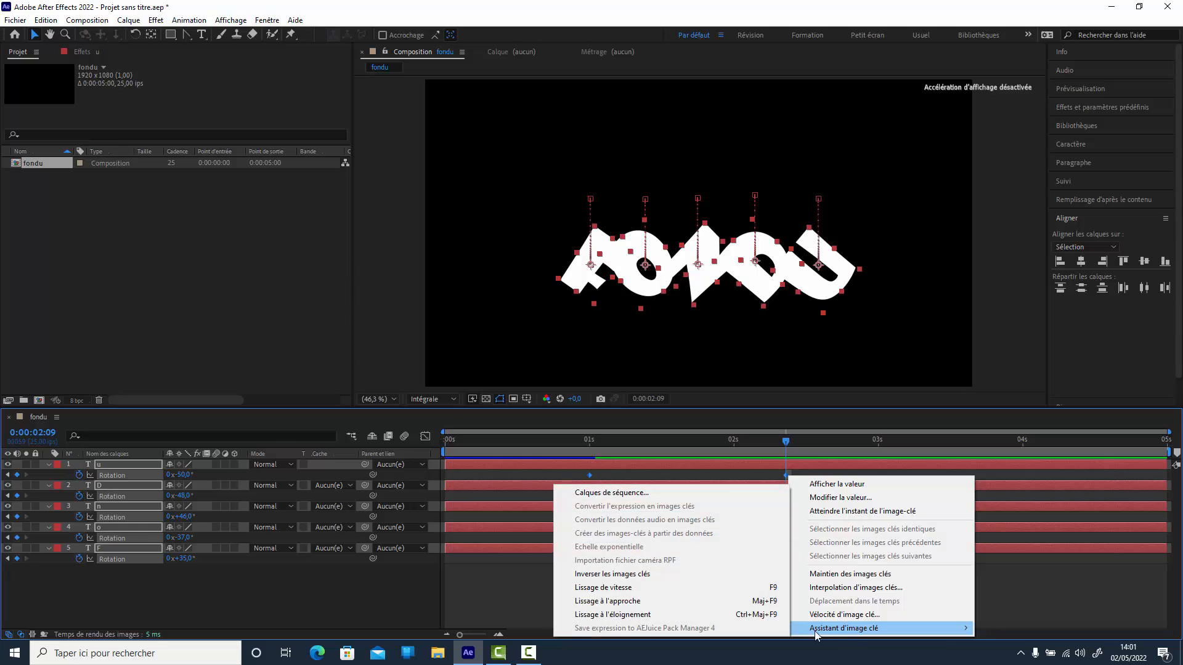
{"action": "left_click", "coordinate": [604, 588]}
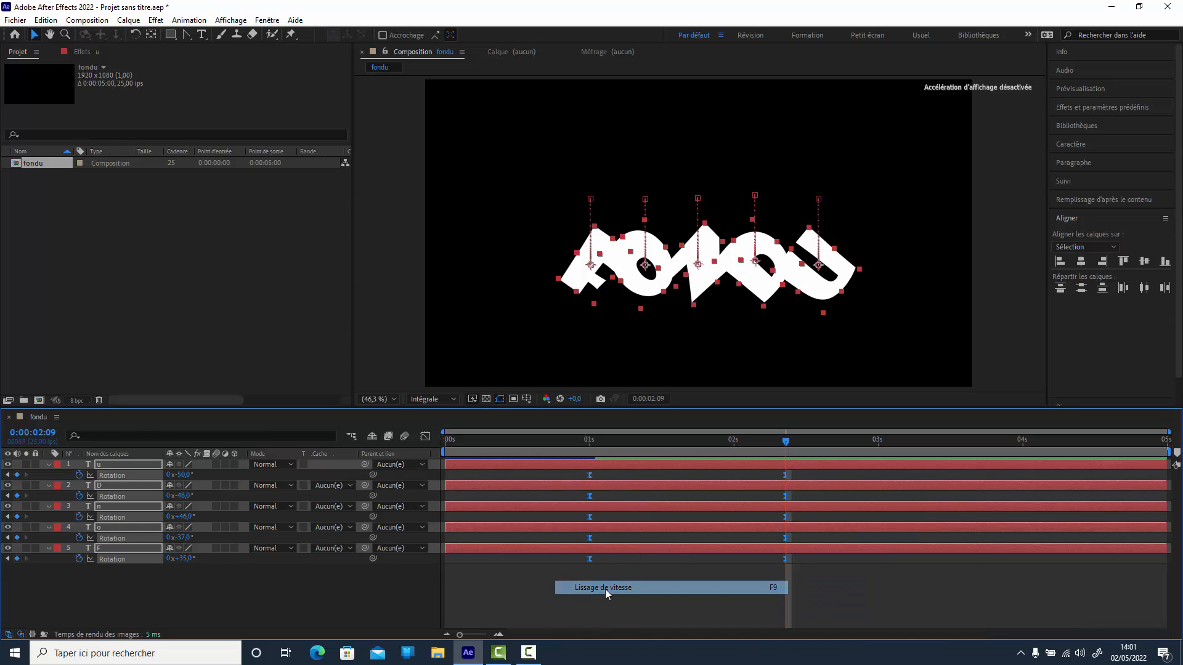
In the Rotation speed graph, lengthen the incoming ease of all end keyframes so the rotation starts fast and slows gradually
{"action": "left_click", "coordinate": [425, 436]}
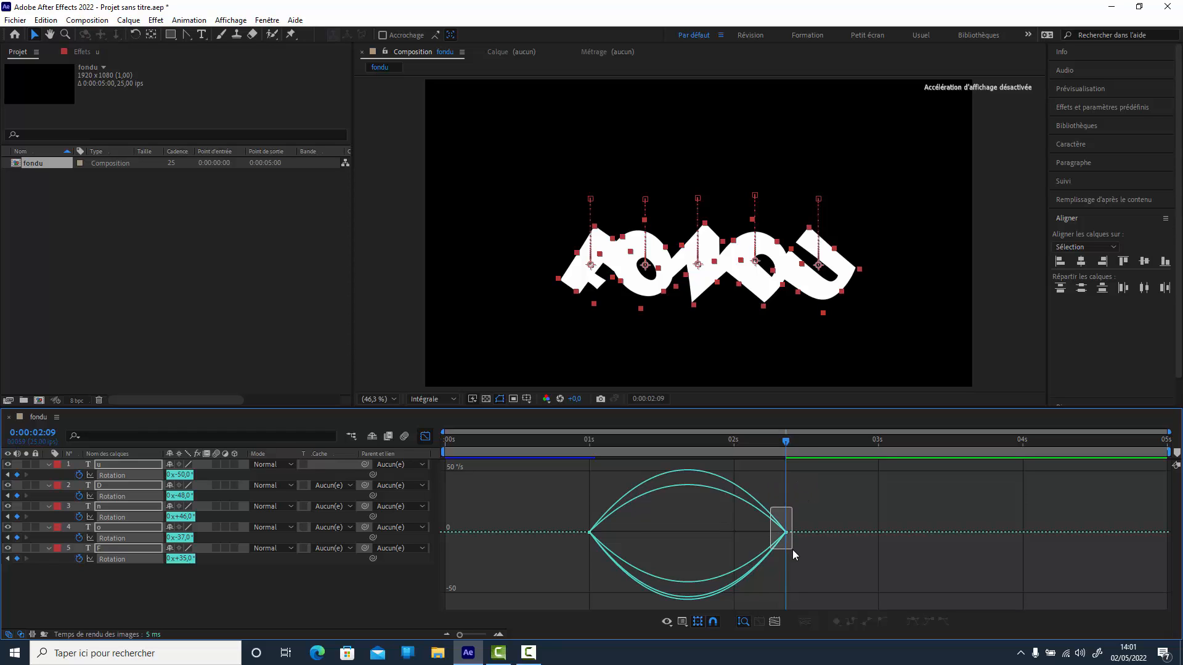
{"action": "left_click_drag", "start_coordinate": [792, 550], "coordinate": [792, 549]}
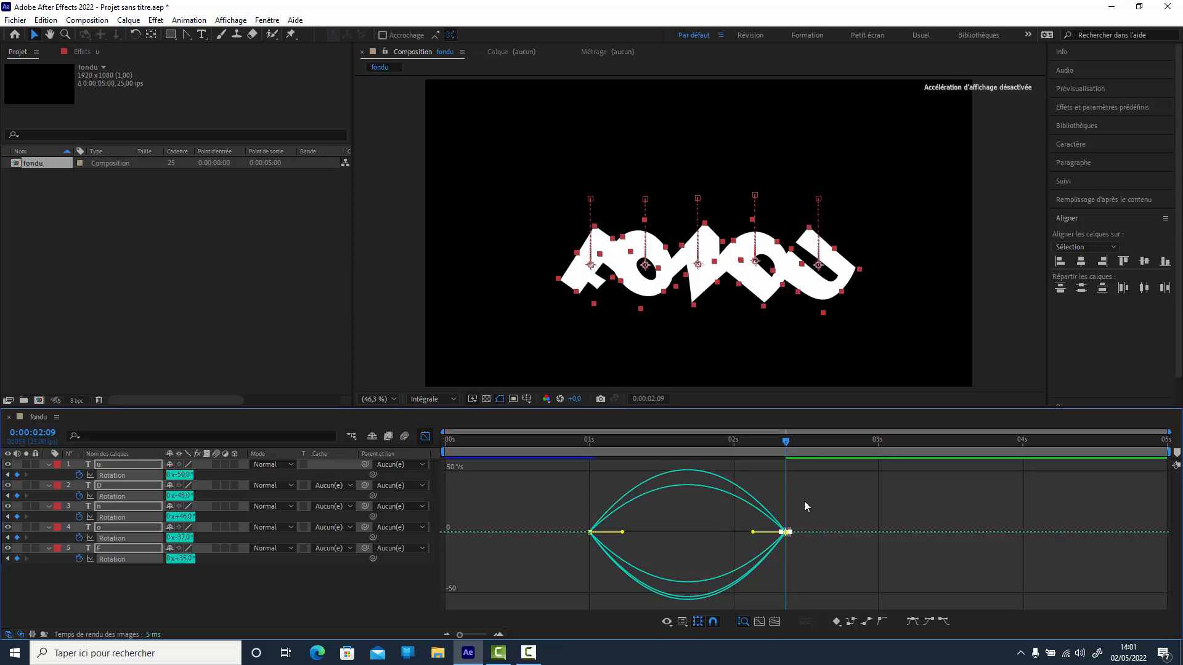
{"action": "left_click", "coordinate": [742, 530]}
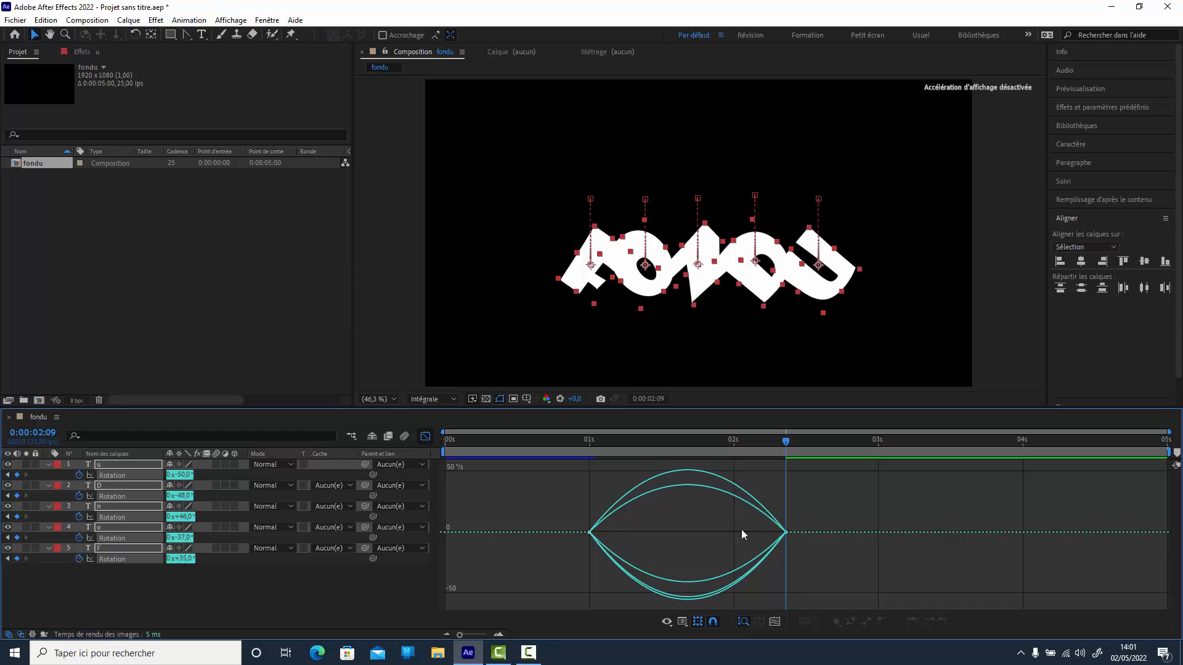
{"action": "left_click_drag", "start_coordinate": [795, 550], "coordinate": [696, 531]}
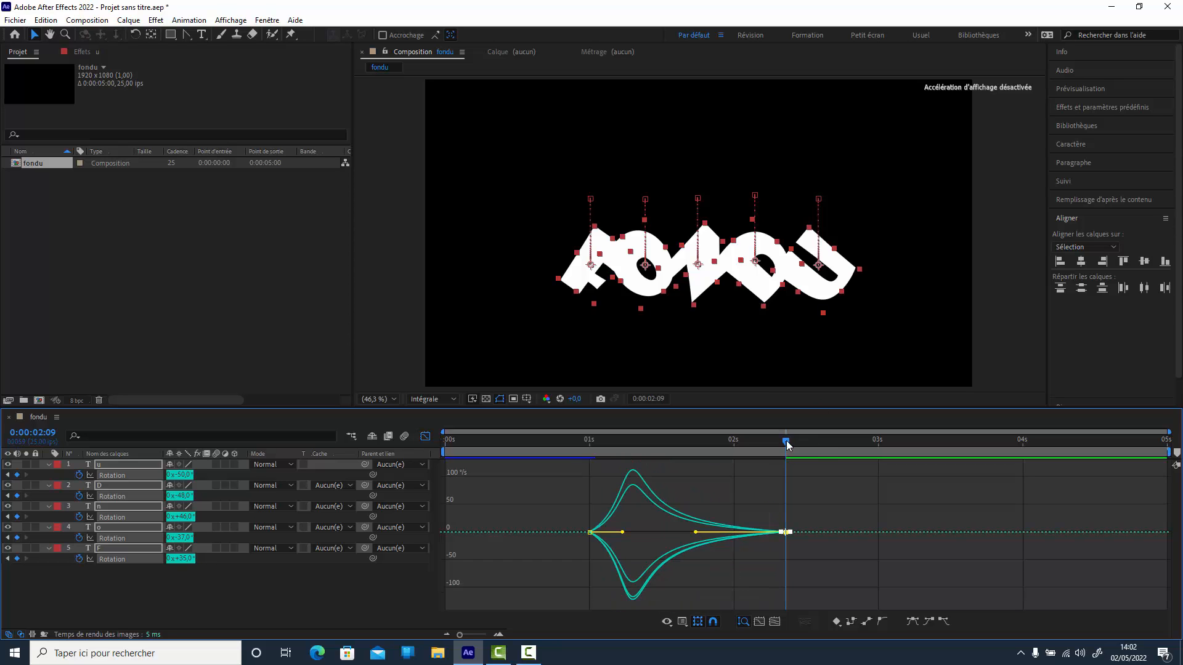
Preview the letters' eased fall and rotation from about one second
{"action": "left_click_drag", "start_coordinate": [777, 440], "coordinate": [583, 471]}
{"action": "key", "text": "space"}
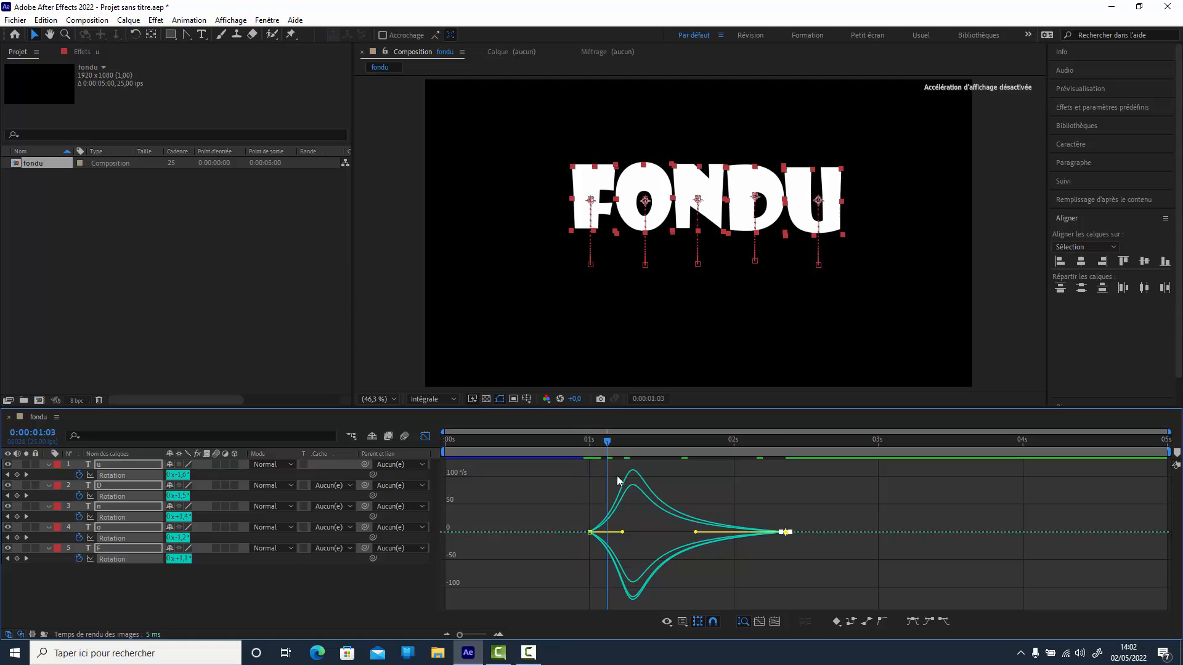
{"action": "left_click_drag", "start_coordinate": [728, 491], "coordinate": [535, 506]}
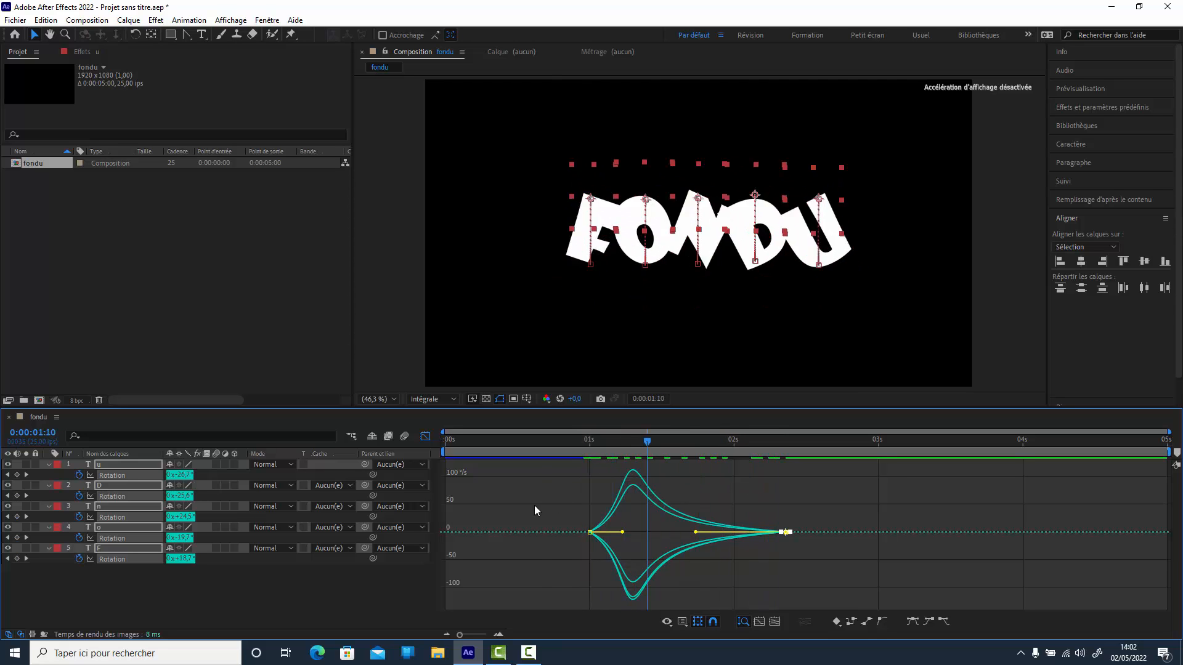
Display the Position property together with Rotation for all five letter layers and leave the graph view
{"action": "left_click", "coordinate": [55, 464]}
{"action": "left_click", "coordinate": [126, 577]}
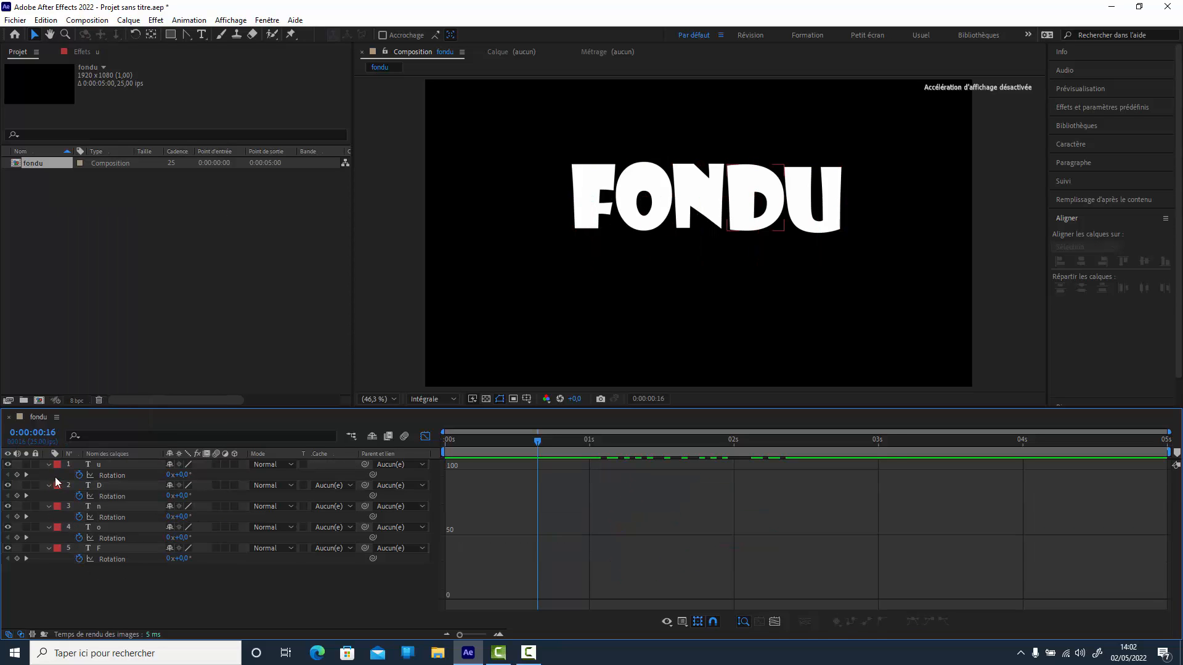
{"action": "left_click", "coordinate": [84, 466]}
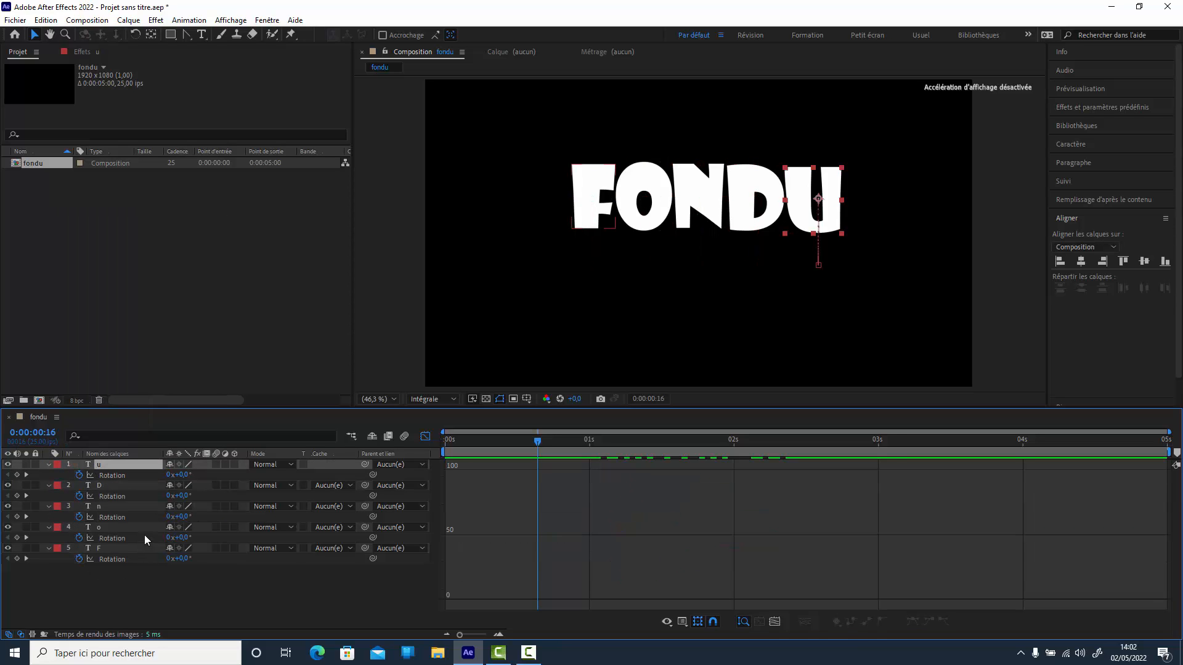
{"action": "left_click", "coordinate": [112, 545], "text": "shift"}
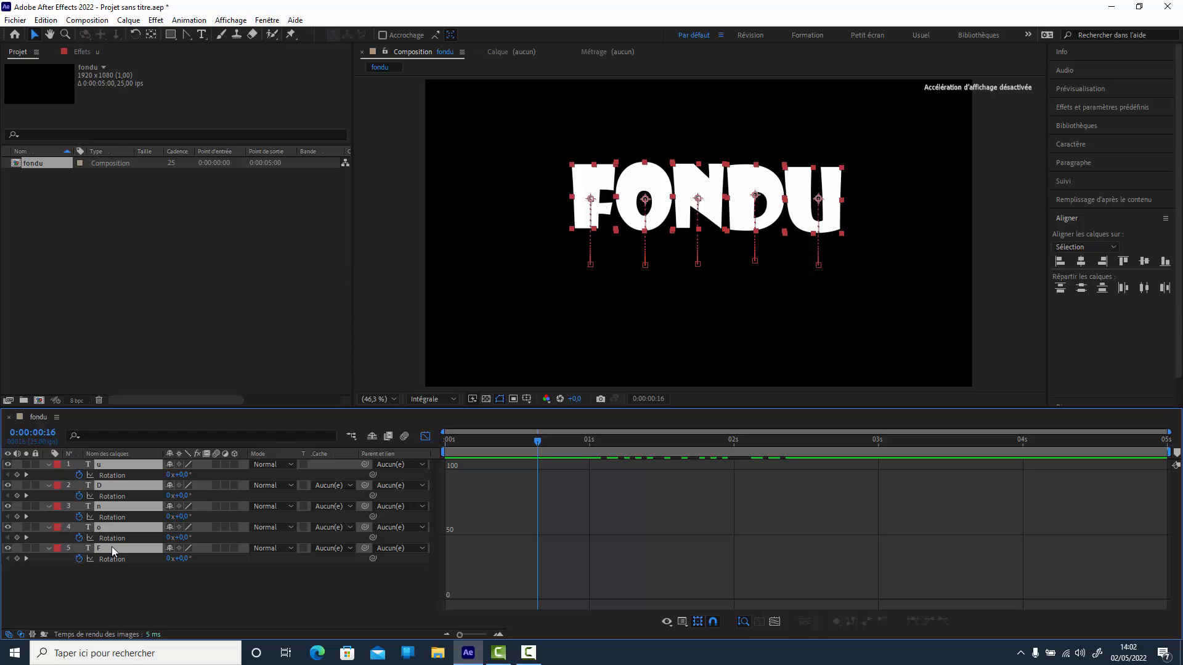
{"action": "key", "text": "shift+p"}
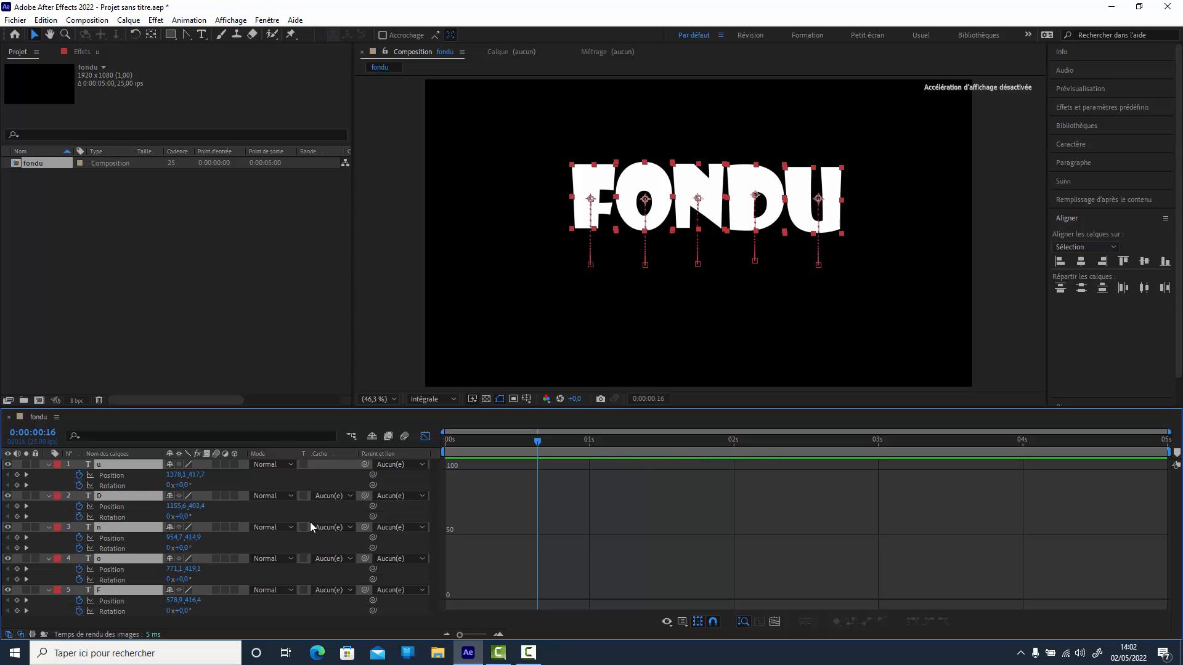
{"action": "left_click", "coordinate": [425, 436]}
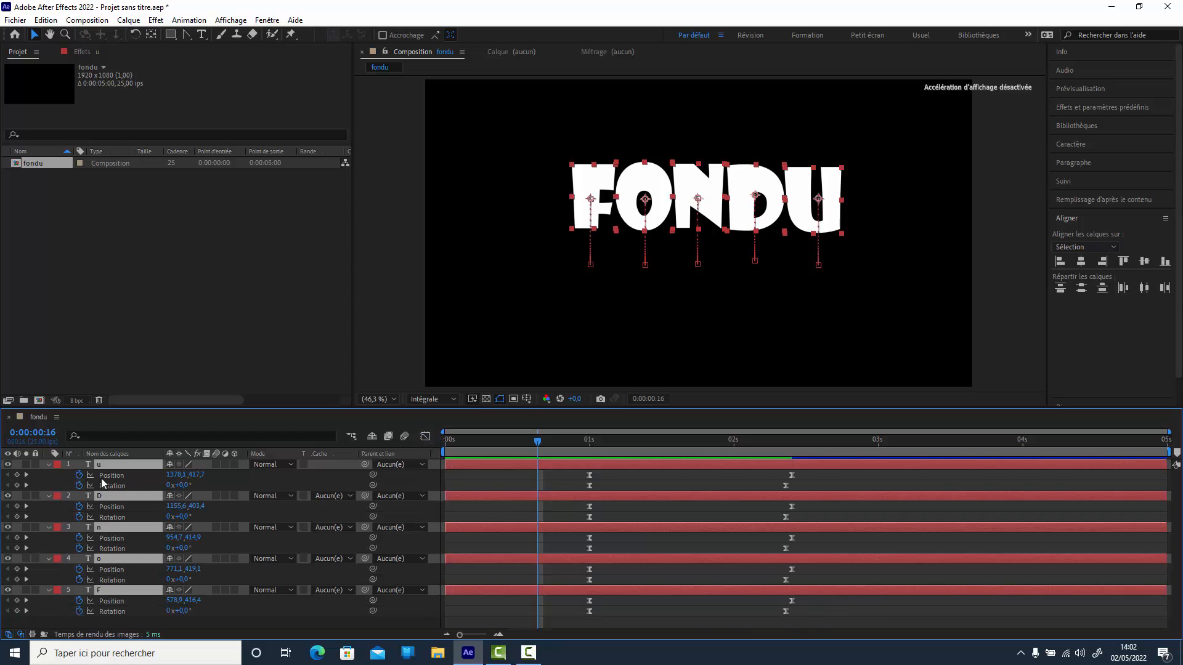
Move the end Rotation keyframes of all five letters to 0:00:02:10, in line with their end Position keyframes
{"action": "left_click_drag", "start_coordinate": [785, 485], "coordinate": [792, 518]}
{"action": "left_click_drag", "start_coordinate": [540, 439], "coordinate": [795, 460]}
{"action": "left_click_drag", "start_coordinate": [785, 547], "coordinate": [792, 612]}
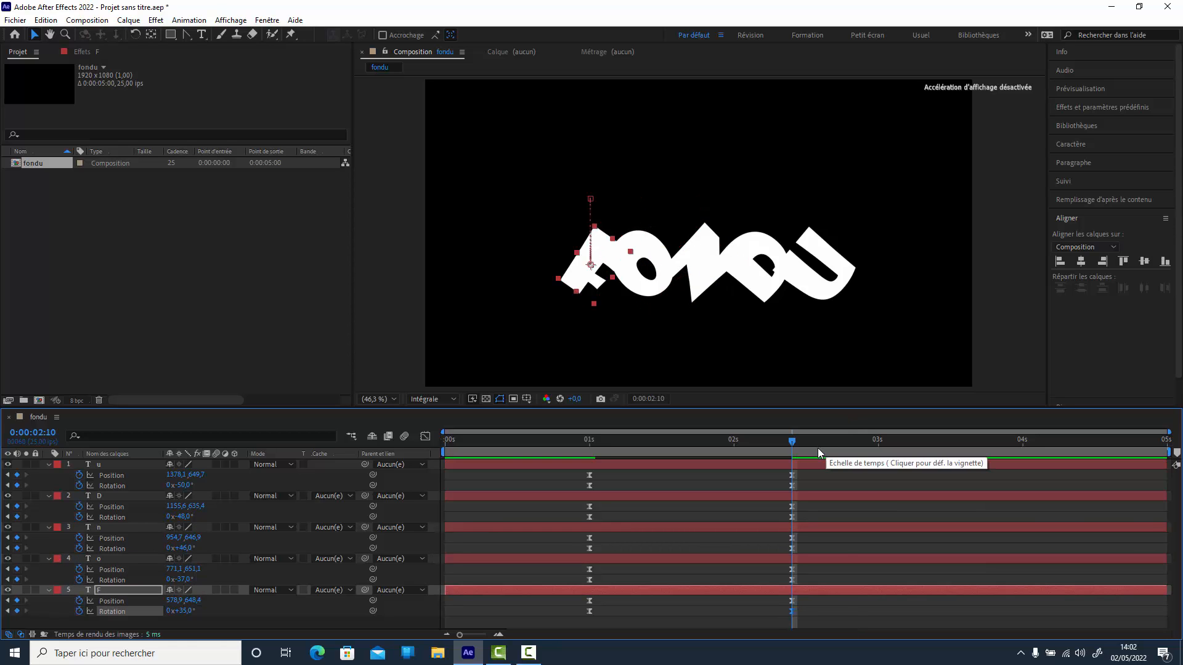
Play back the animation from 0:00:00:18 to check the combined fall and rotation
{"action": "left_click_drag", "start_coordinate": [791, 441], "coordinate": [681, 441]}
{"action": "left_click_drag", "start_coordinate": [631, 472], "coordinate": [549, 474]}
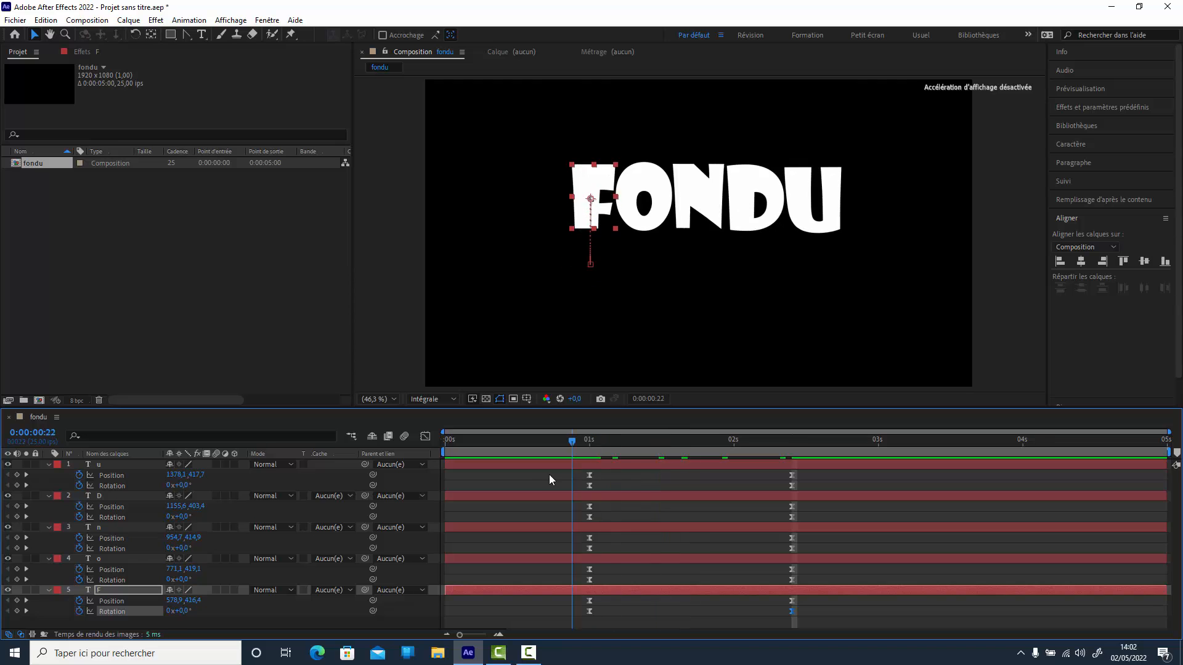
{"action": "key", "text": "space"}
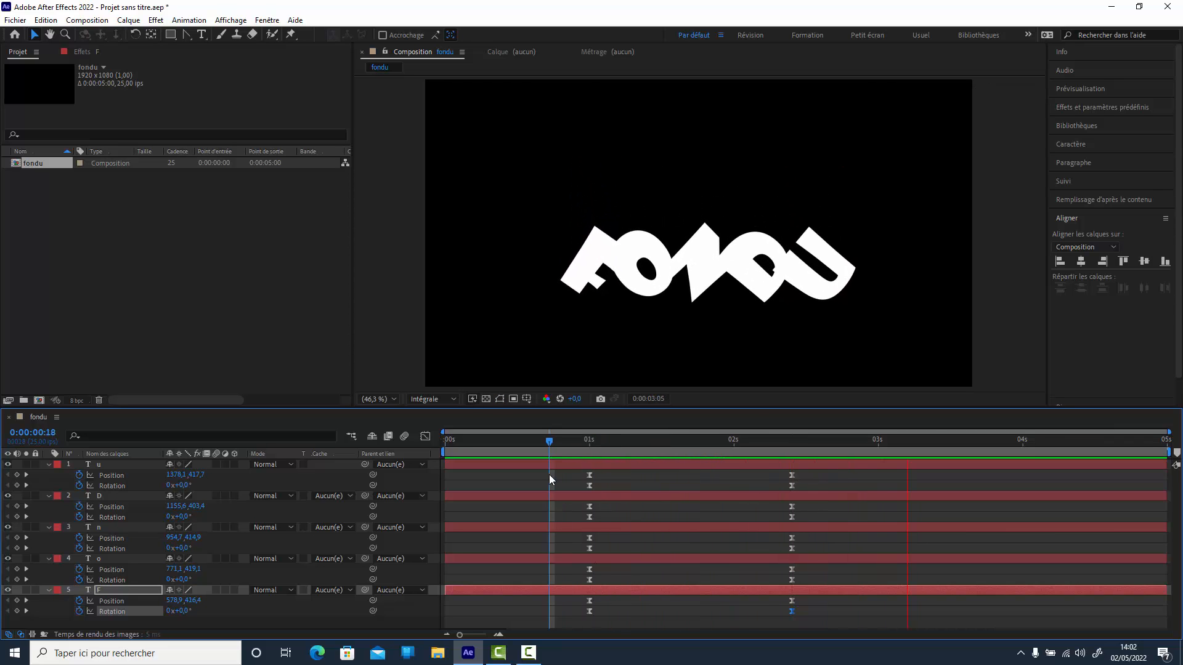
{"action": "key", "text": "space"}
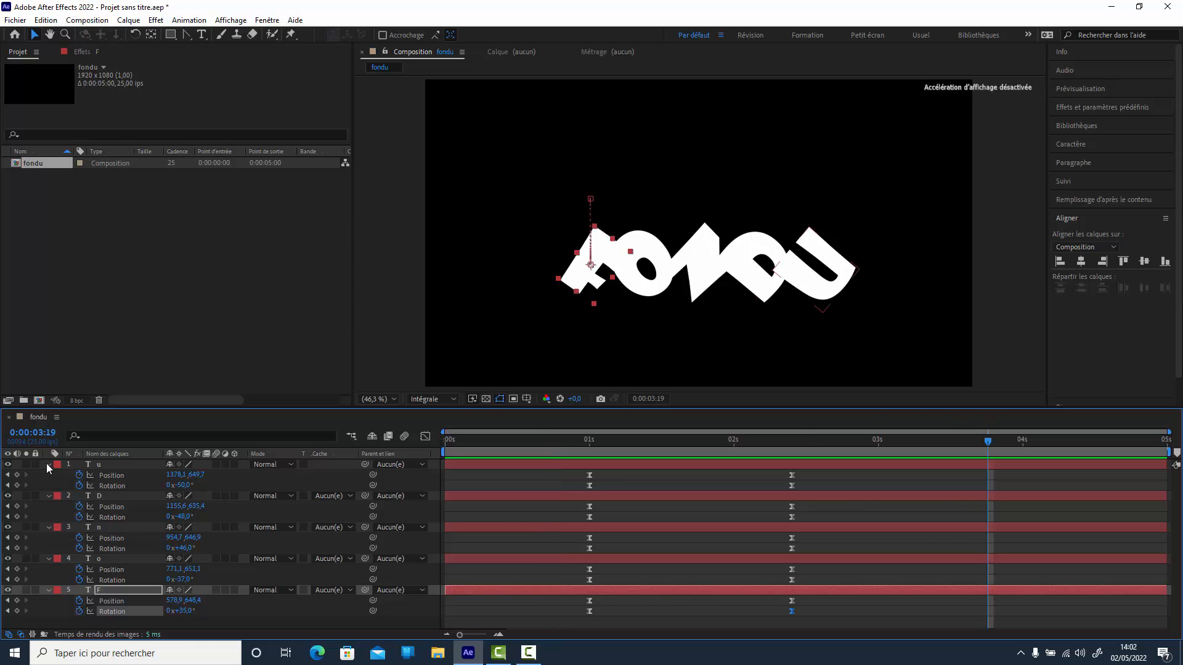
Collapse the displayed properties of all five letter layers and deselect the layers
{"action": "left_click", "coordinate": [108, 465]}
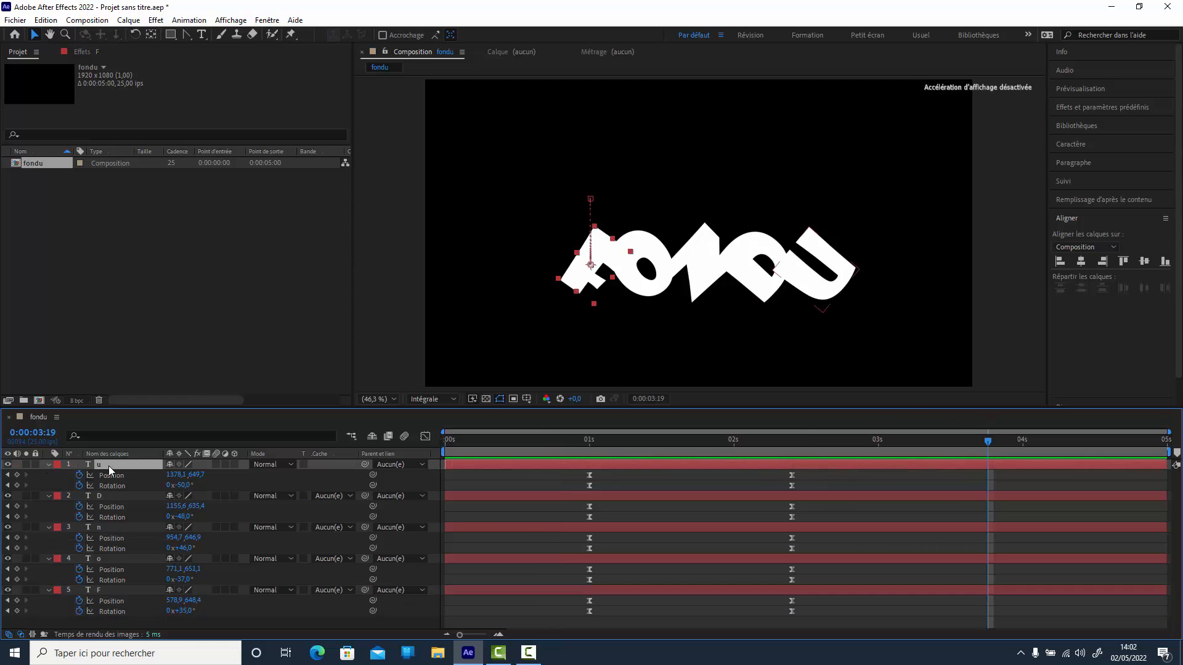
{"action": "left_click", "coordinate": [109, 587], "text": "shift"}
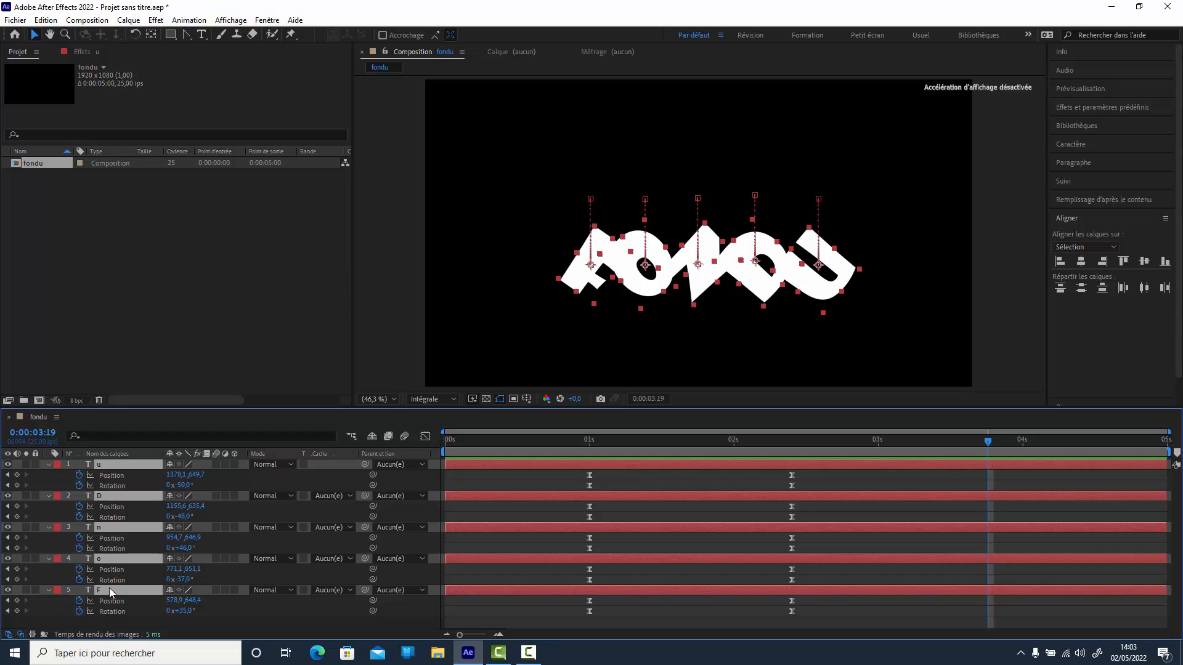
{"action": "left_click", "coordinate": [47, 465]}
{"action": "left_click", "coordinate": [145, 585]}
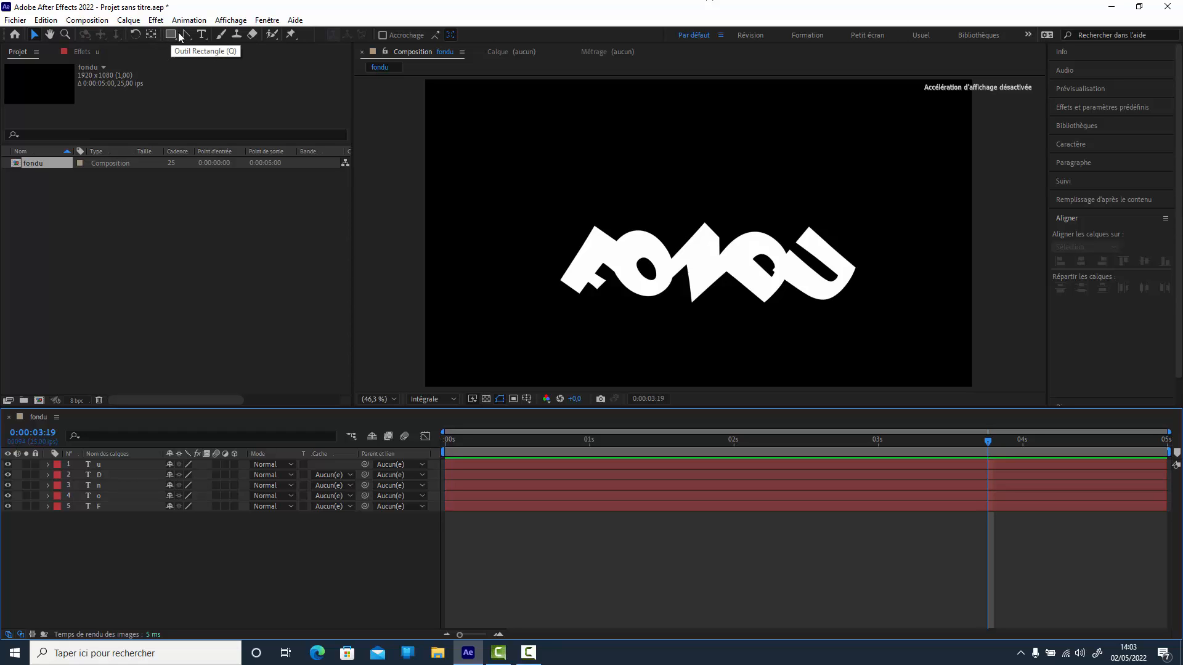
At 0:00:01:00, draw a full-width rectangle from the letters' baseline down to the frame's lower edge and fill it with colour C52626
{"action": "left_click_drag", "start_coordinate": [984, 442], "coordinate": [589, 445]}
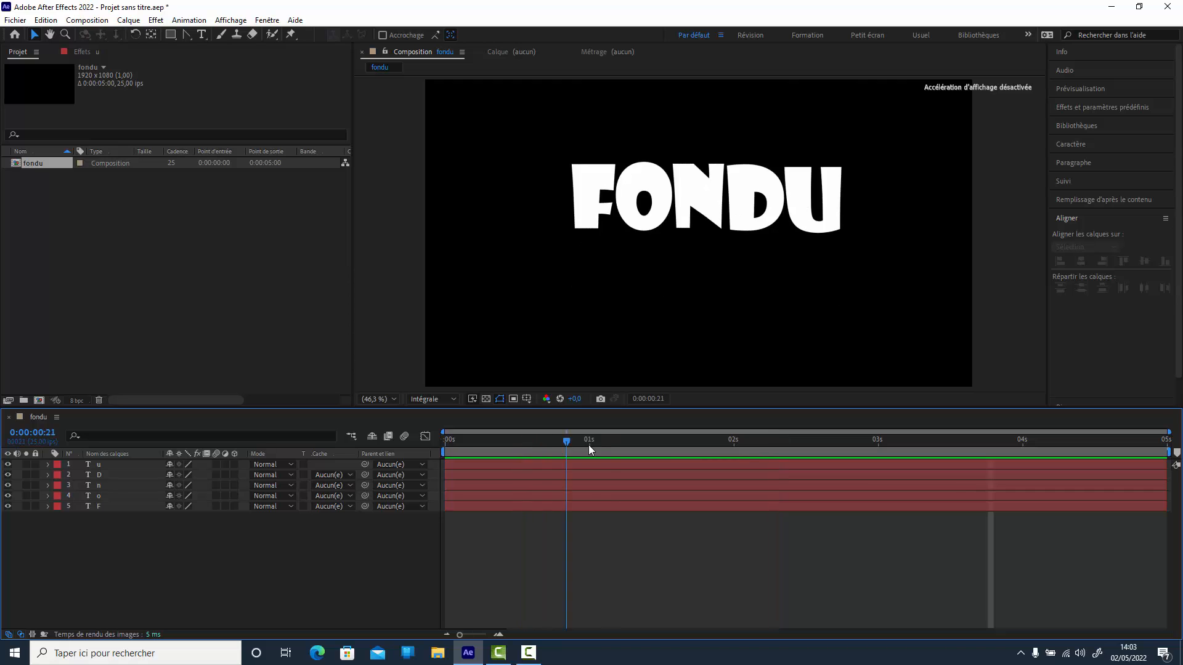
{"action": "left_click", "coordinate": [172, 33]}
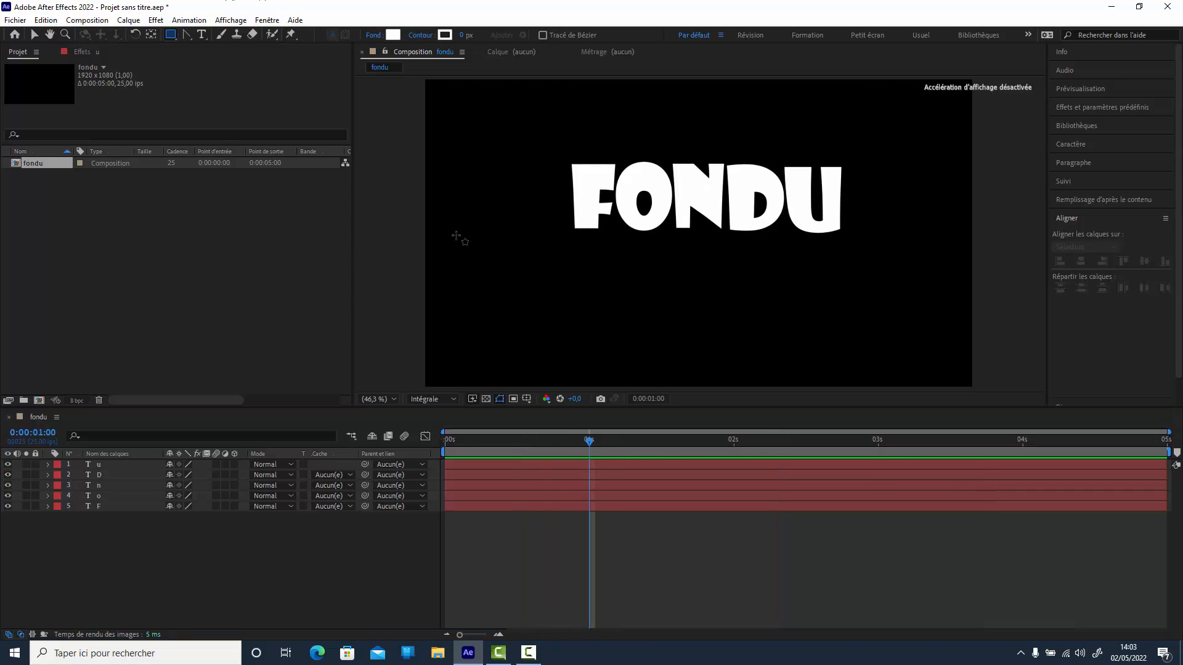
{"action": "left_click_drag", "start_coordinate": [430, 226], "coordinate": [973, 385]}
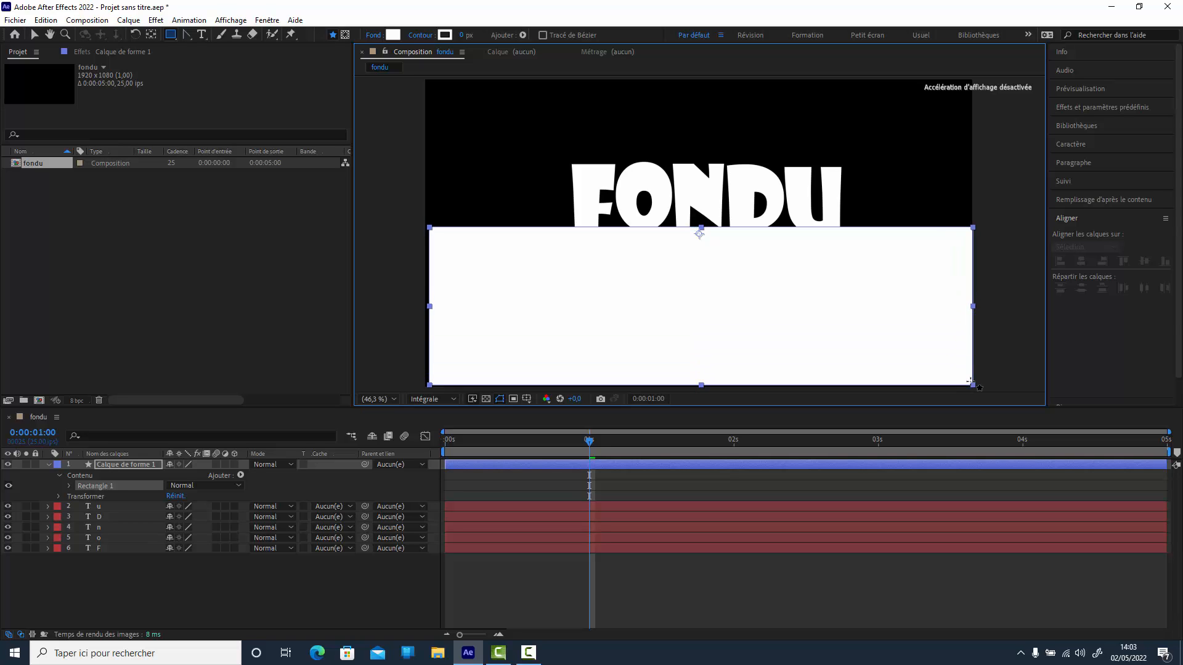
{"action": "left_click", "coordinate": [394, 36]}
{"action": "type", "text": "C52626"}
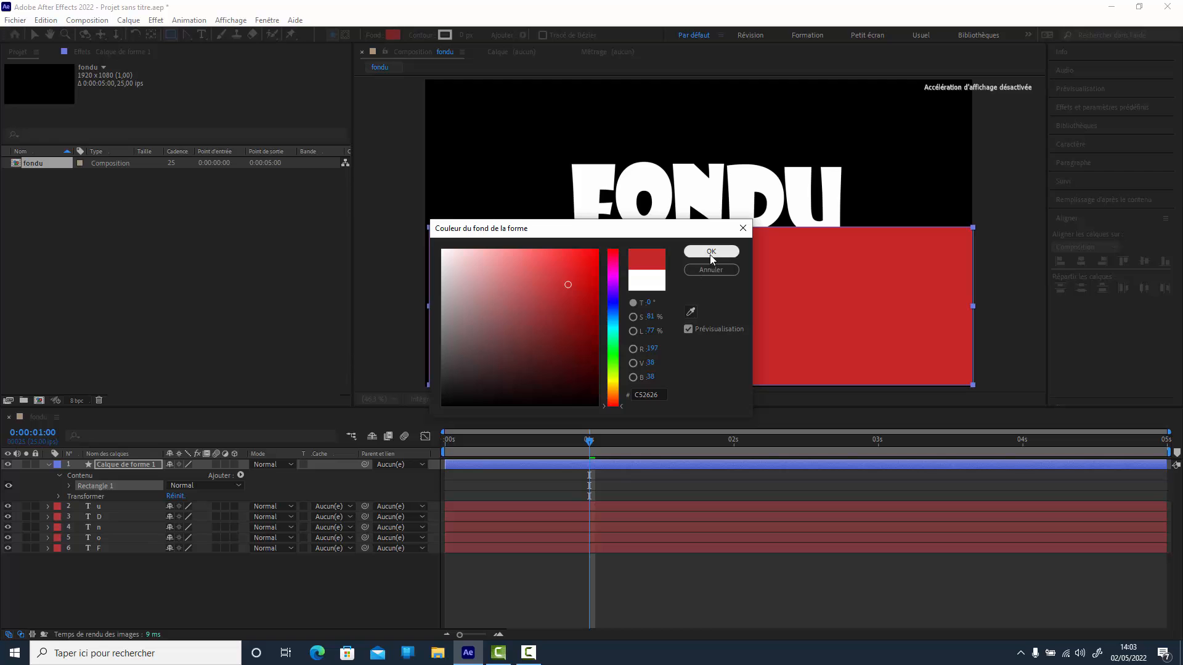
{"action": "left_click", "coordinate": [708, 251]}
Rename the rectangle's shape layer as cache, place it beneath the F layer and collapse its properties
{"action": "right_click", "coordinate": [123, 463]}
{"action": "left_click", "coordinate": [182, 423]}
{"action": "type", "text": "cache"}
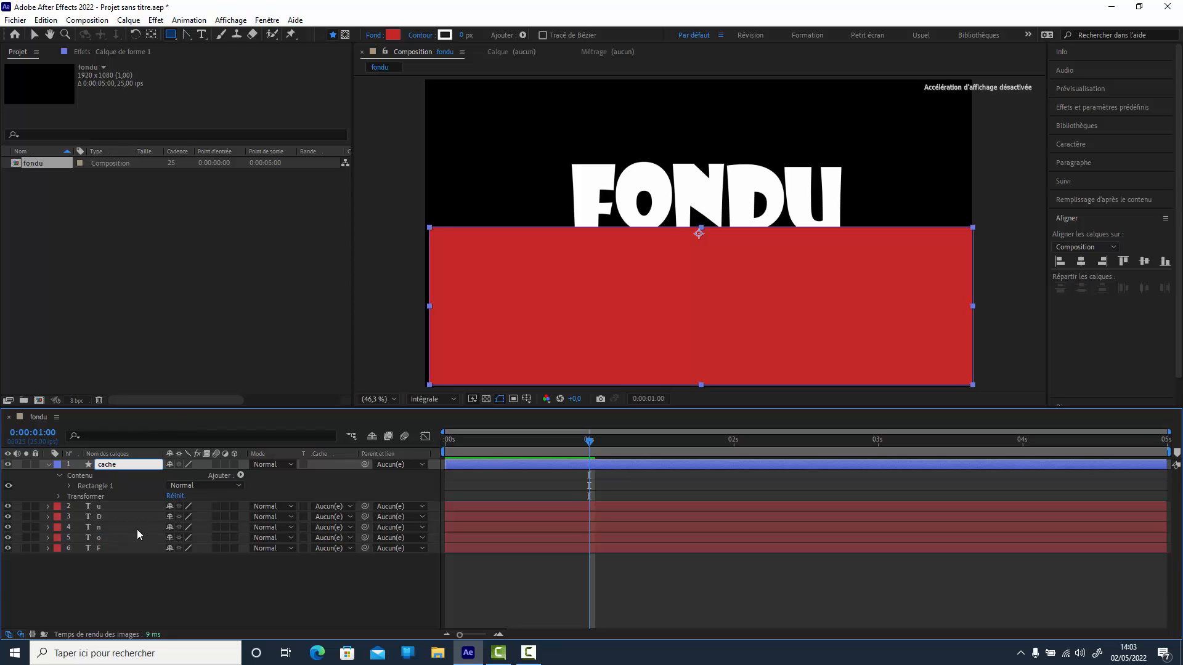
{"action": "left_click", "coordinate": [111, 601]}
{"action": "left_click_drag", "start_coordinate": [107, 464], "coordinate": [120, 575]}
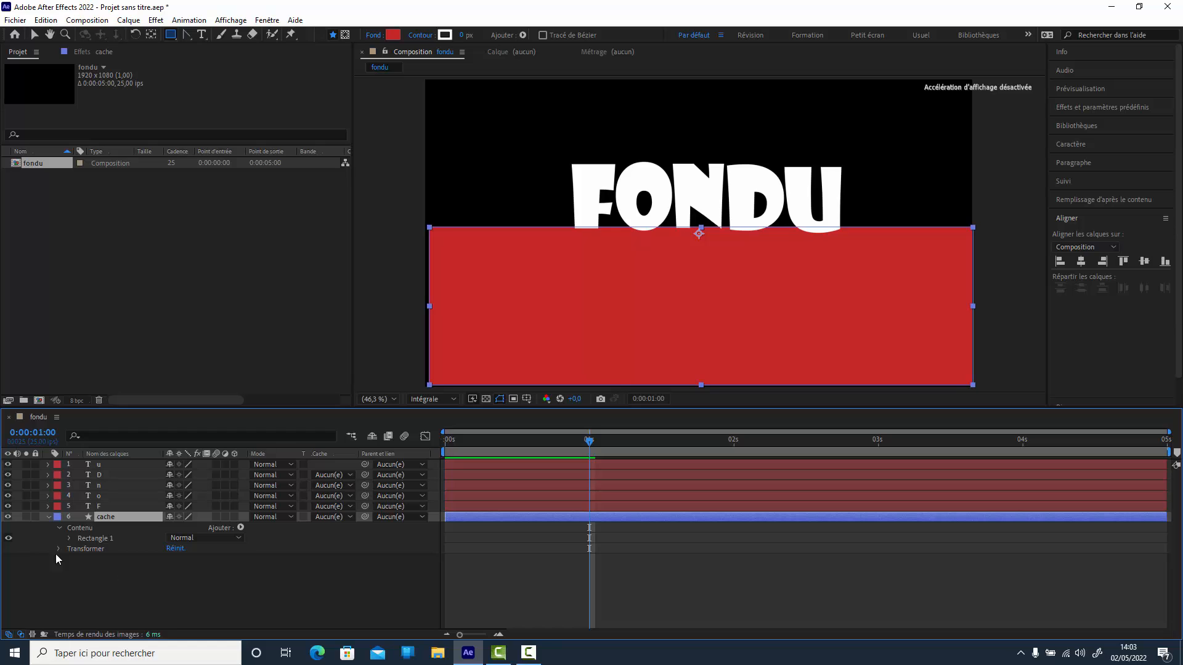
{"action": "left_click", "coordinate": [50, 518]}
Apply the Appliquer un cache effect to the F layer, using the cache layer as the matte with Inverser le cache enabled
{"action": "left_click", "coordinate": [112, 505]}
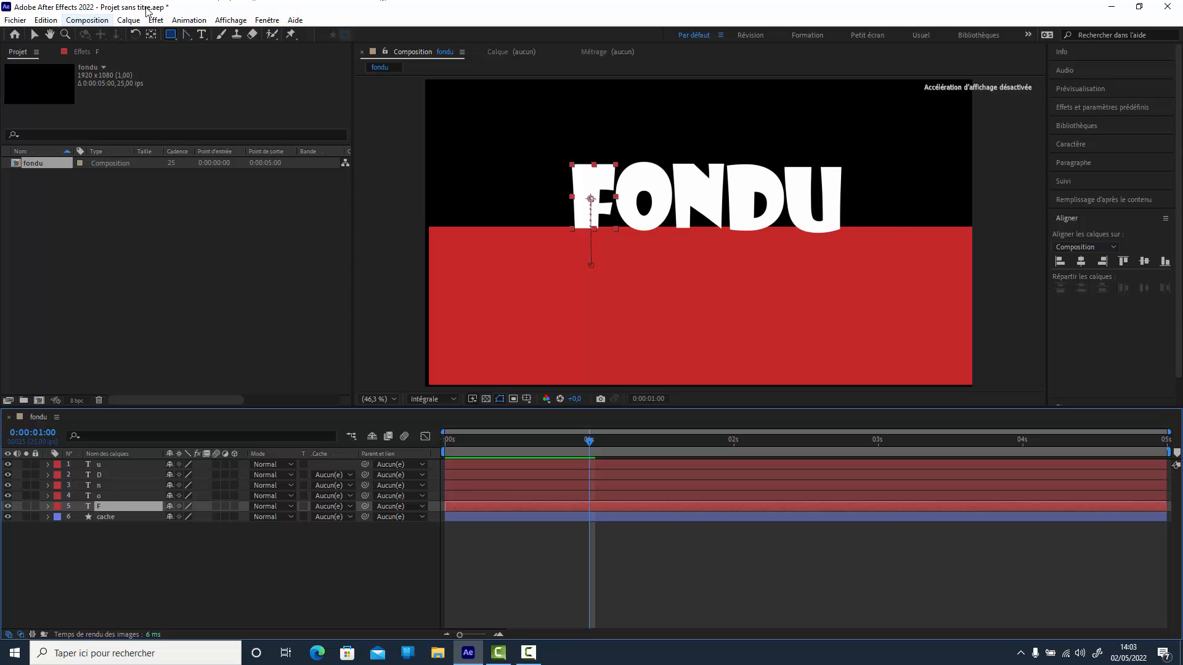
{"action": "left_click", "coordinate": [158, 23]}
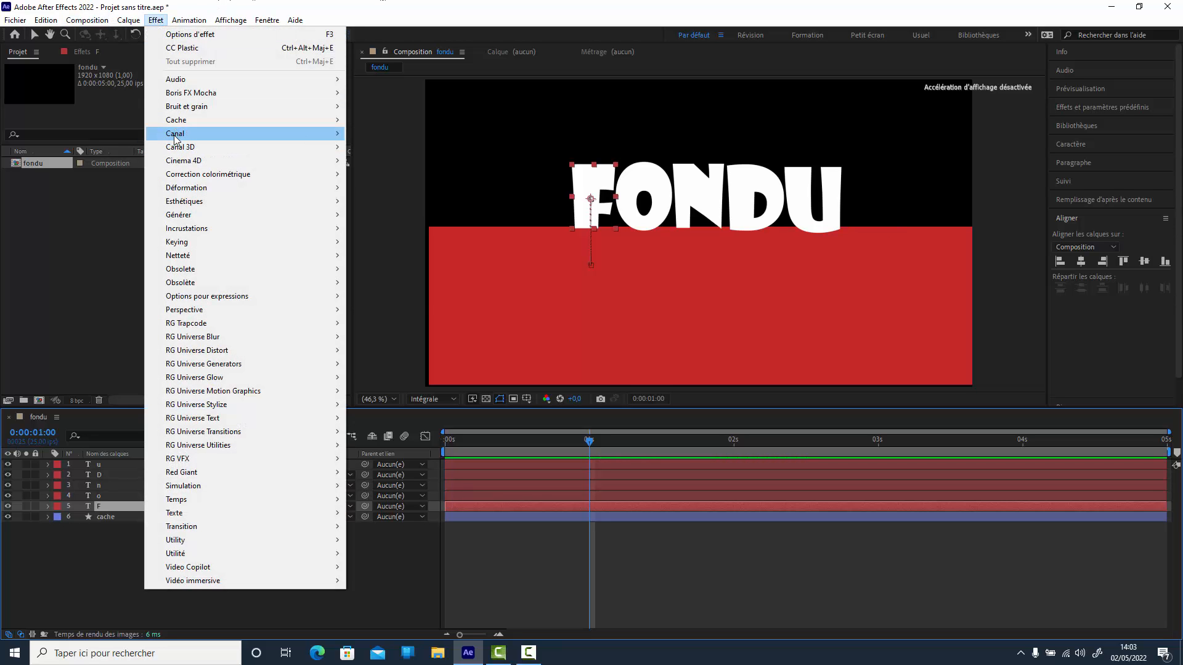
{"action": "mouse_move", "coordinate": [176, 140]}
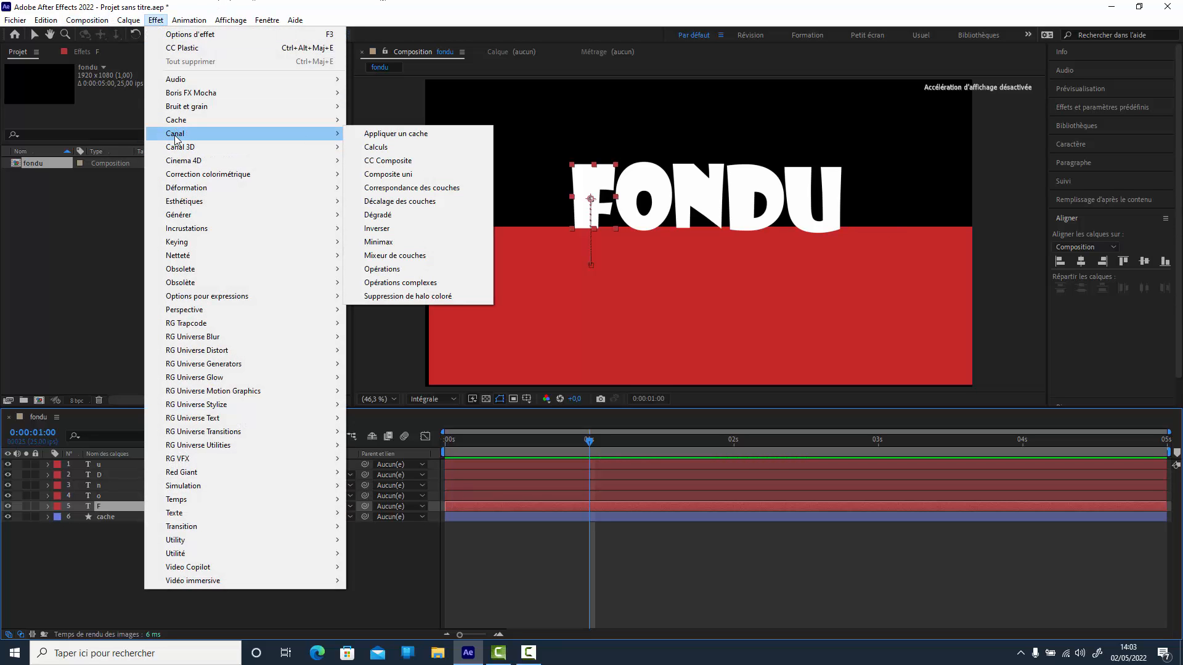
{"action": "left_click", "coordinate": [427, 134]}
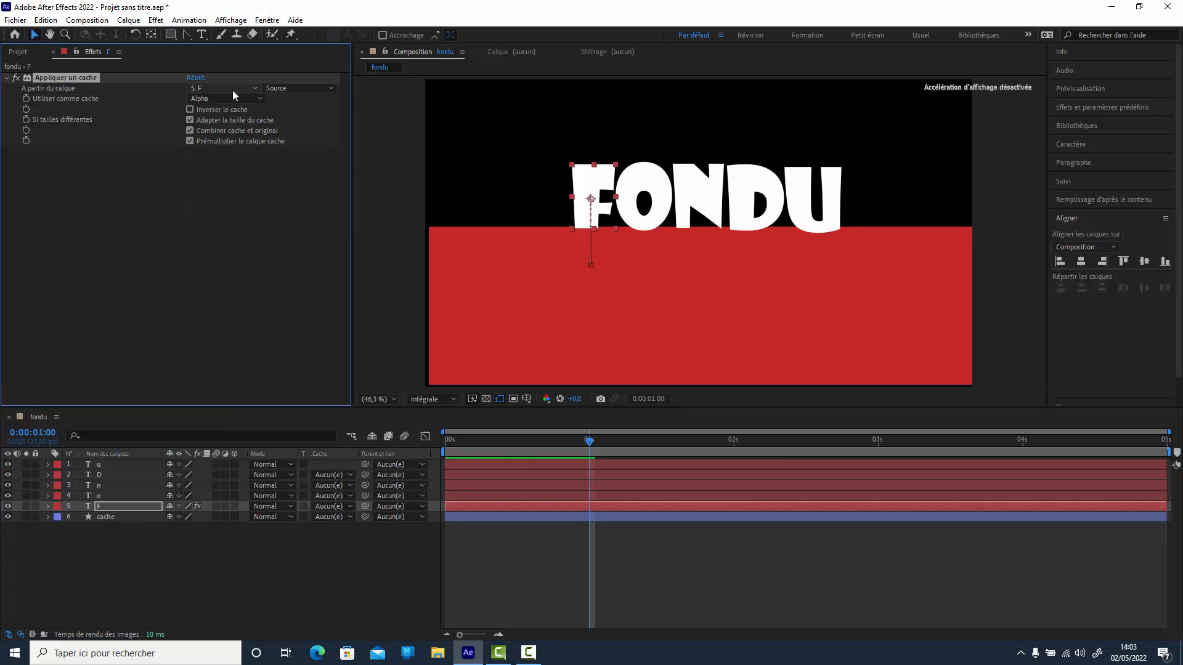
{"action": "left_click", "coordinate": [256, 90]}
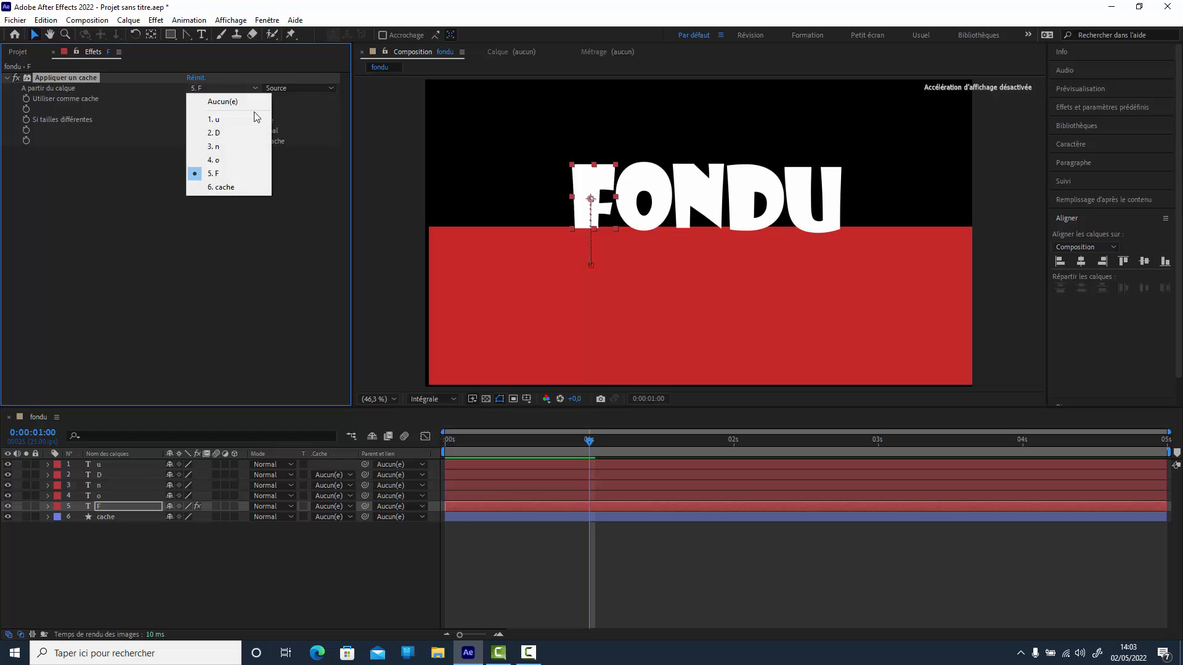
{"action": "left_click", "coordinate": [227, 188]}
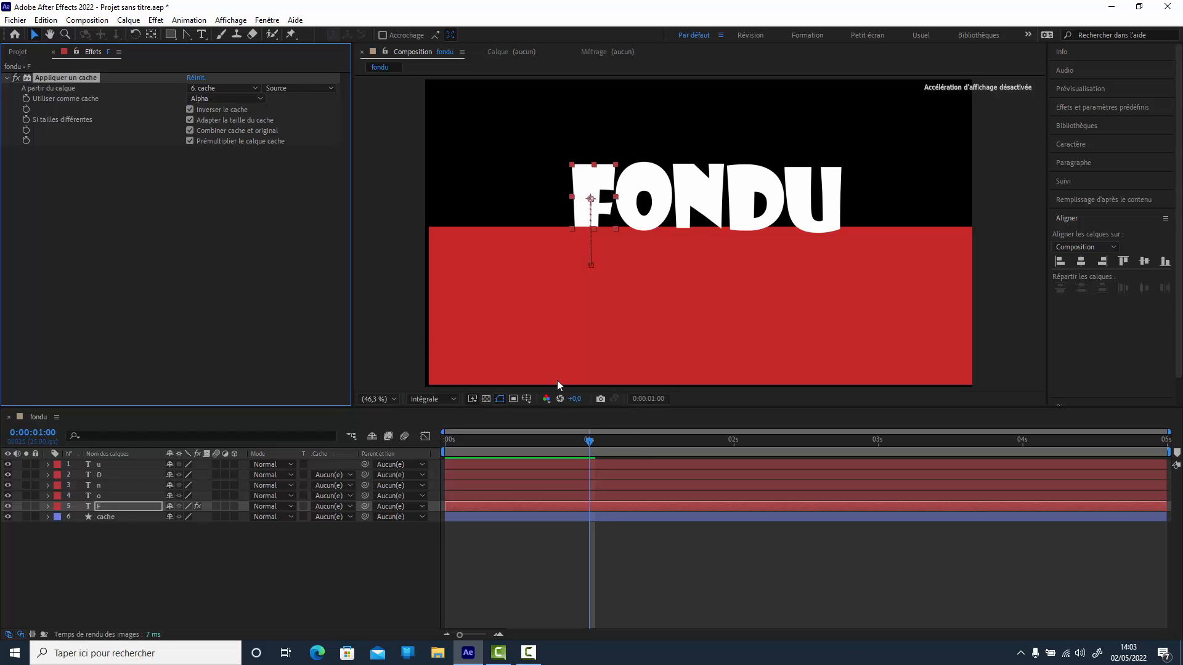
Preview the matte's effect on the falling F and return to 0:00:01:00
{"action": "left_click_drag", "start_coordinate": [591, 441], "coordinate": [596, 442]}
{"action": "key", "text": "space"}
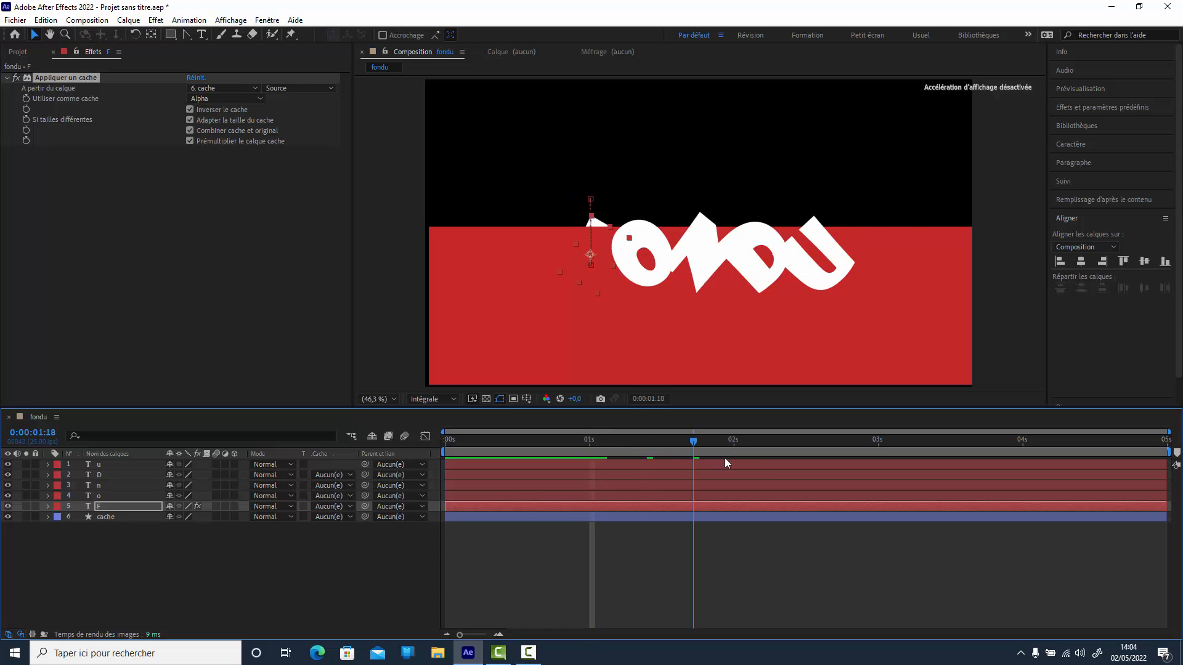
{"action": "left_click_drag", "start_coordinate": [615, 458], "coordinate": [592, 468]}
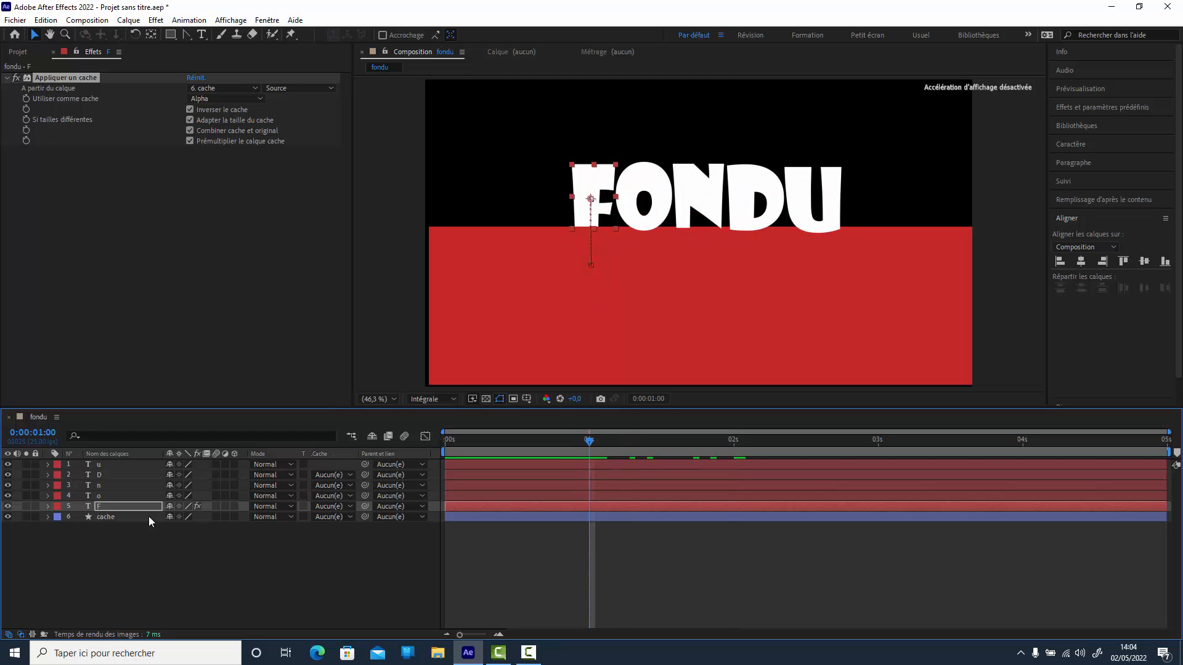
Copy the F layer's Appliquer un cache effect onto the u, D, n and o layers and scrub through the masked fall
{"action": "left_click", "coordinate": [48, 506]}
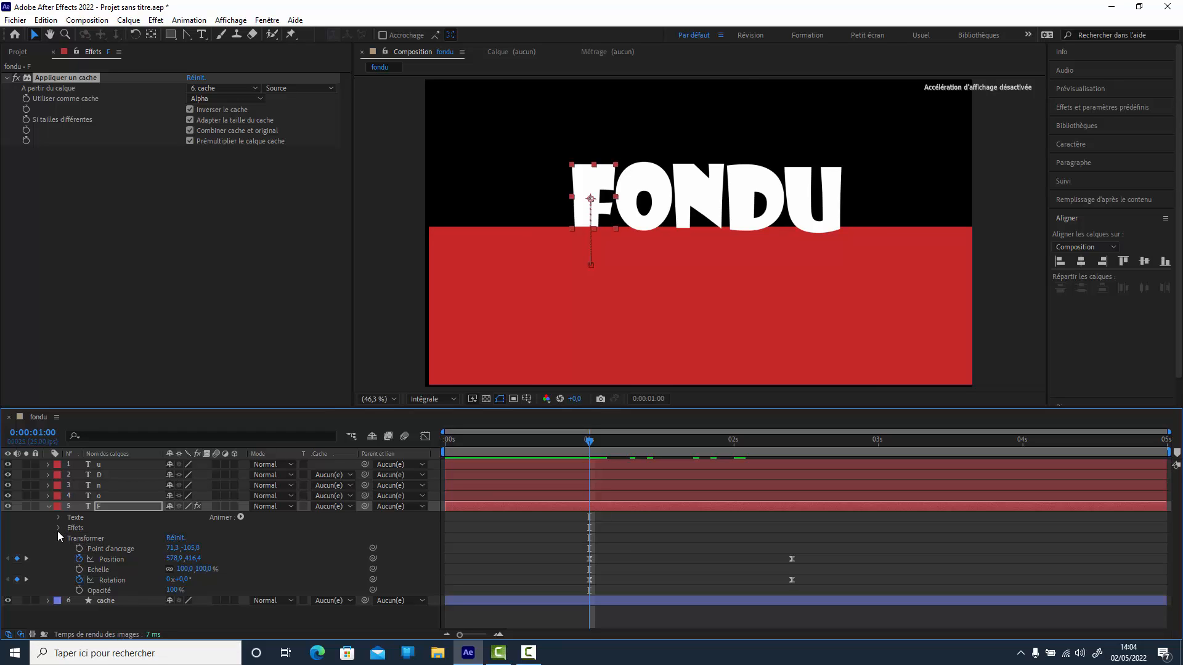
{"action": "left_click", "coordinate": [57, 531]}
{"action": "left_click", "coordinate": [59, 527]}
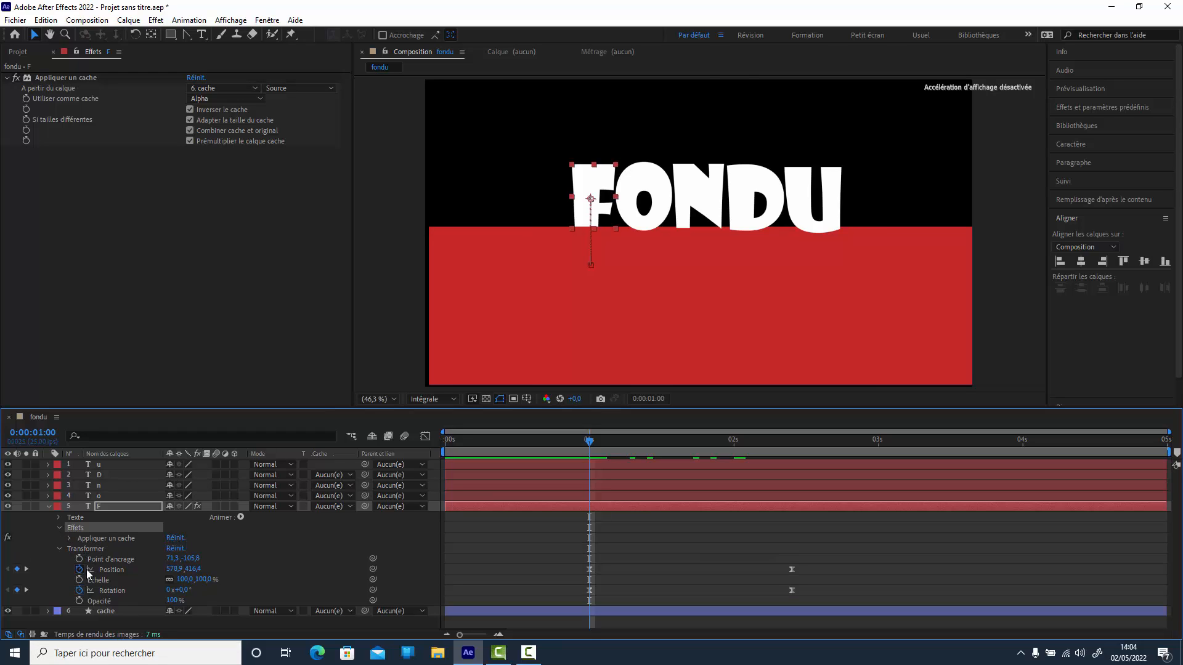
{"action": "left_click", "coordinate": [95, 540]}
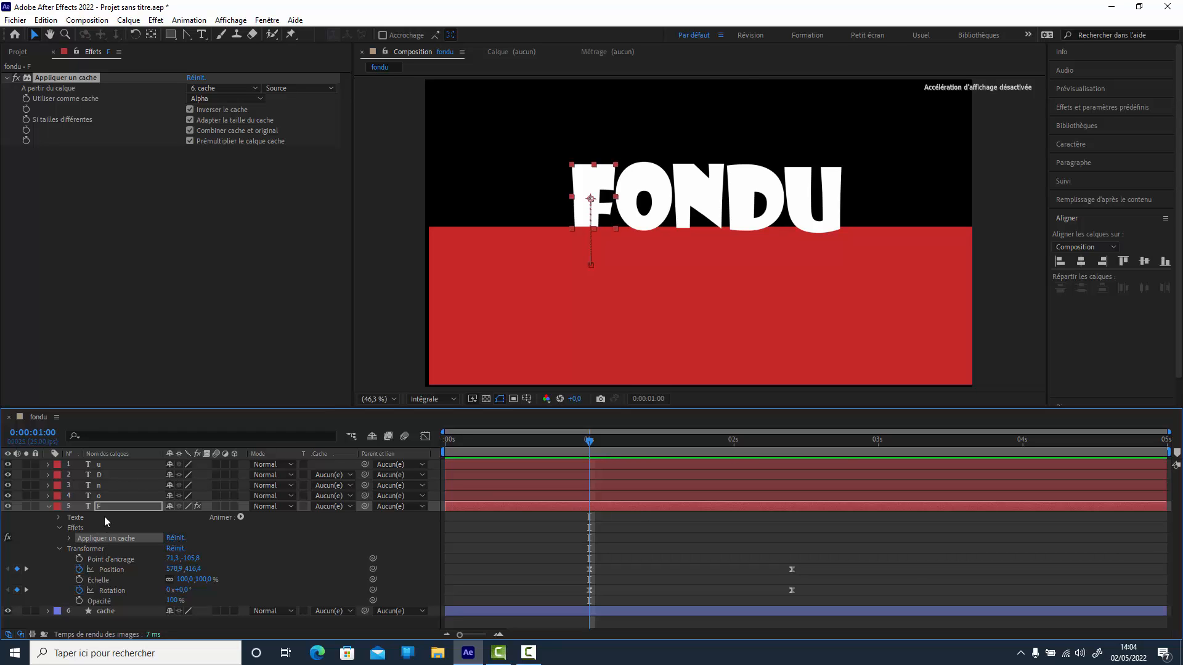
{"action": "left_click", "coordinate": [131, 466]}
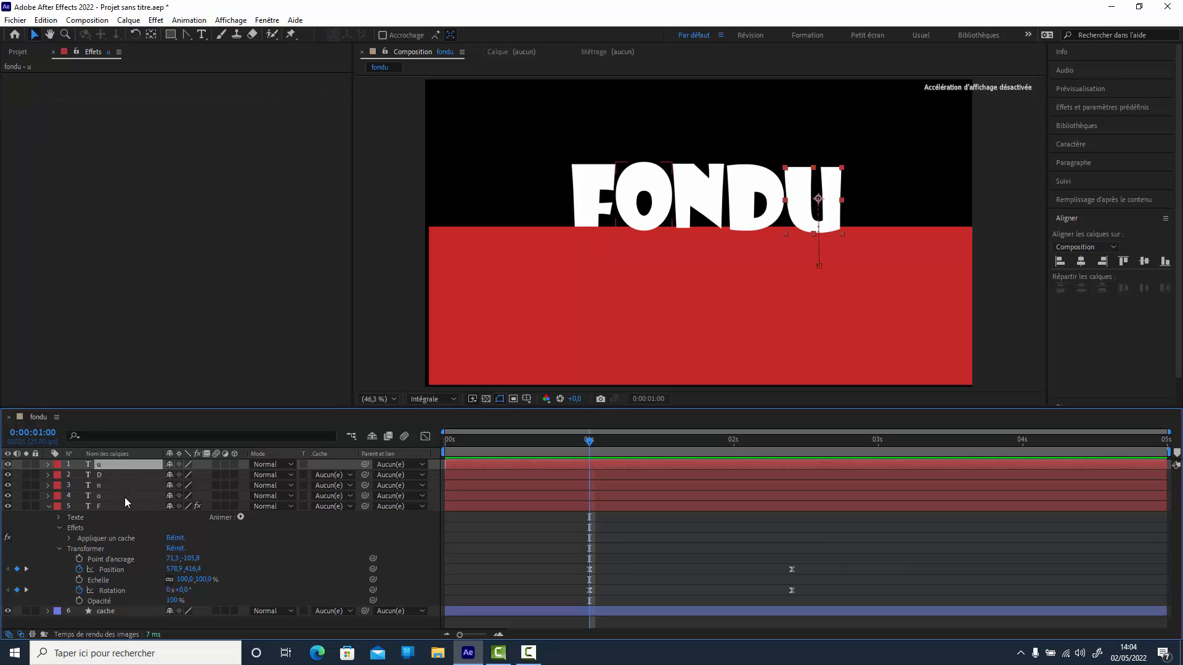
{"action": "left_click", "coordinate": [122, 496], "text": "shift"}
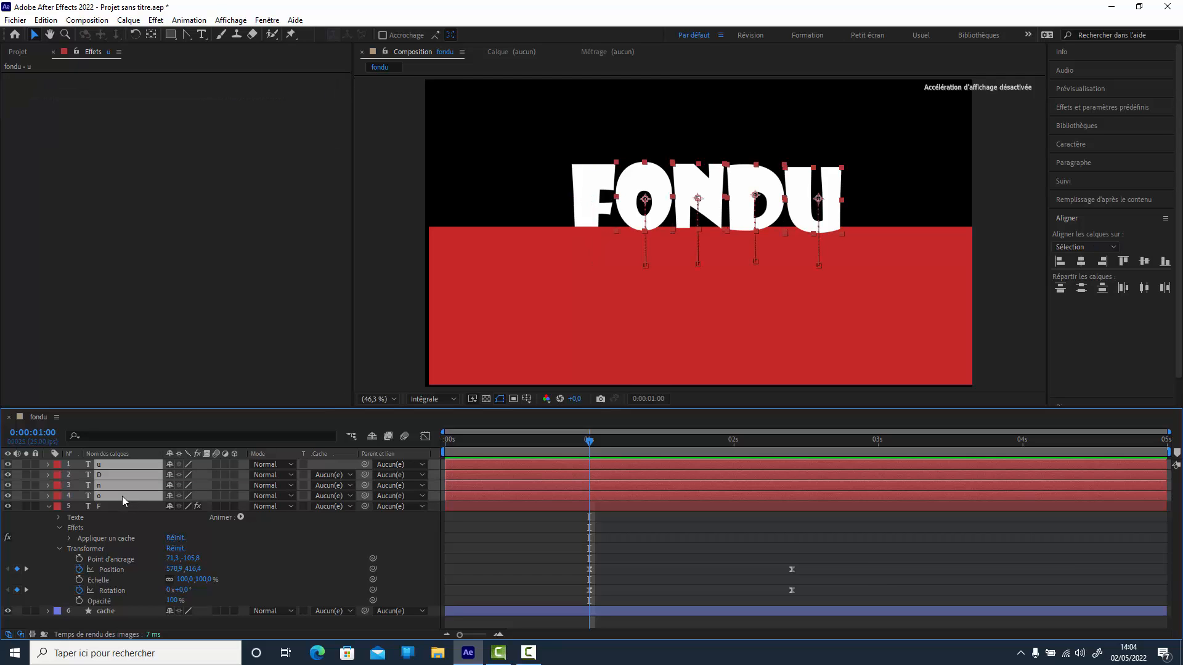
{"action": "key", "text": "ctrl+v"}
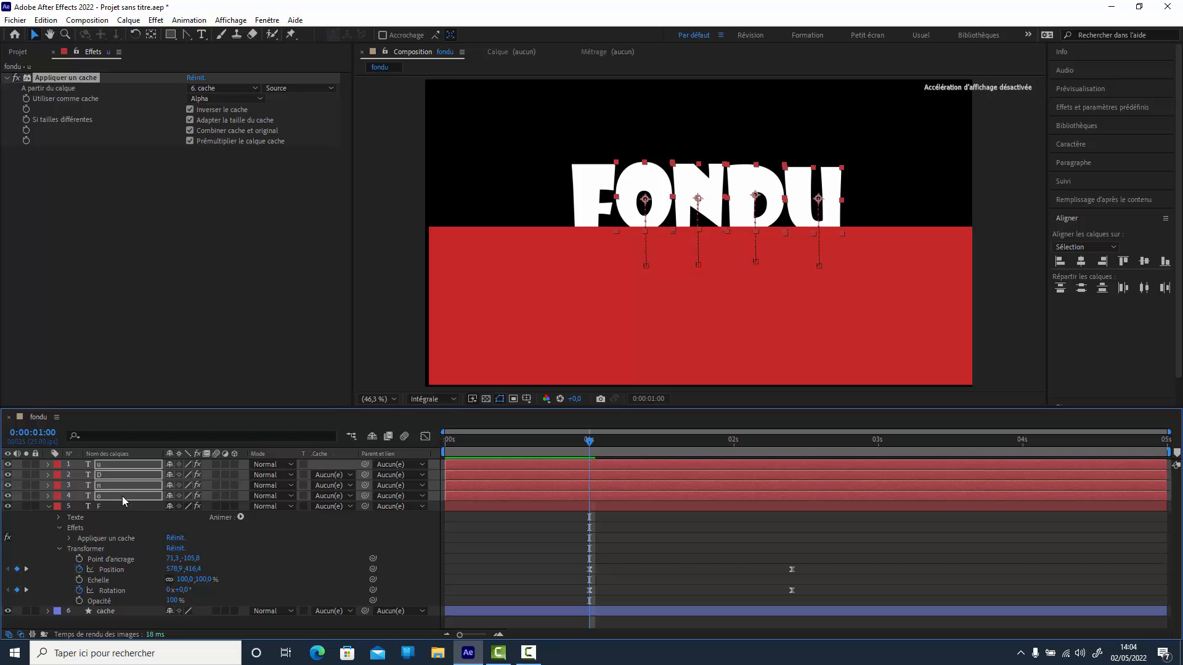
{"action": "left_click_drag", "start_coordinate": [590, 441], "coordinate": [785, 534]}
{"action": "left_click_drag", "start_coordinate": [705, 538], "coordinate": [593, 542]}
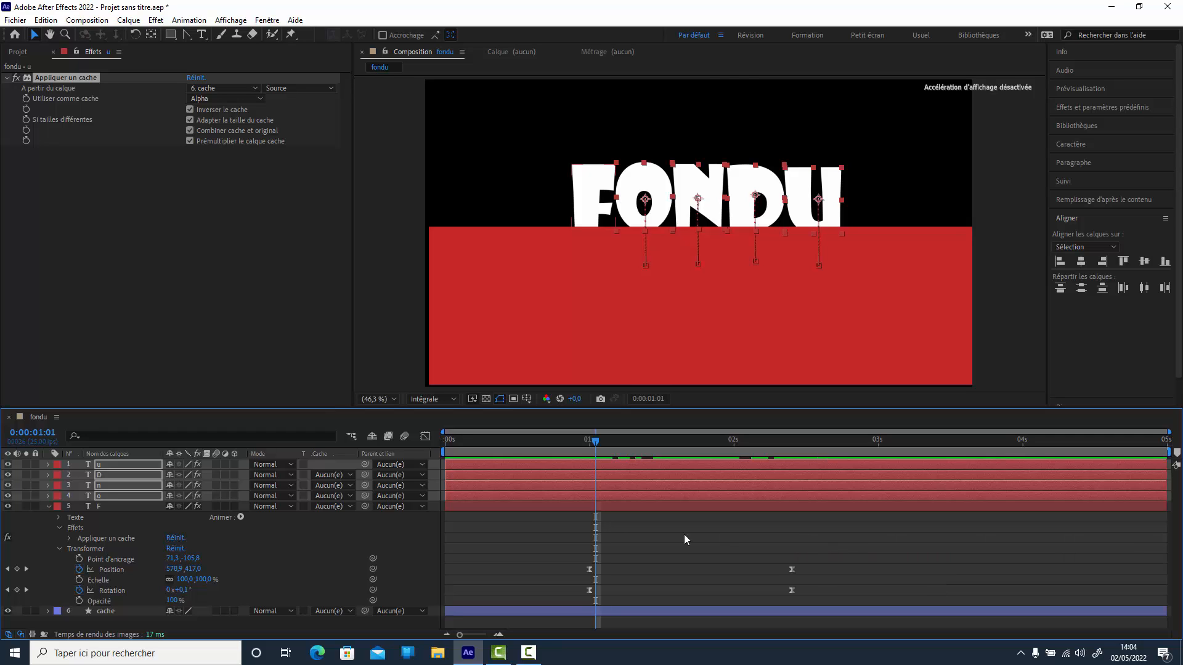
Collapse the F layer's properties and hide the cache layer
{"action": "left_click", "coordinate": [69, 537]}
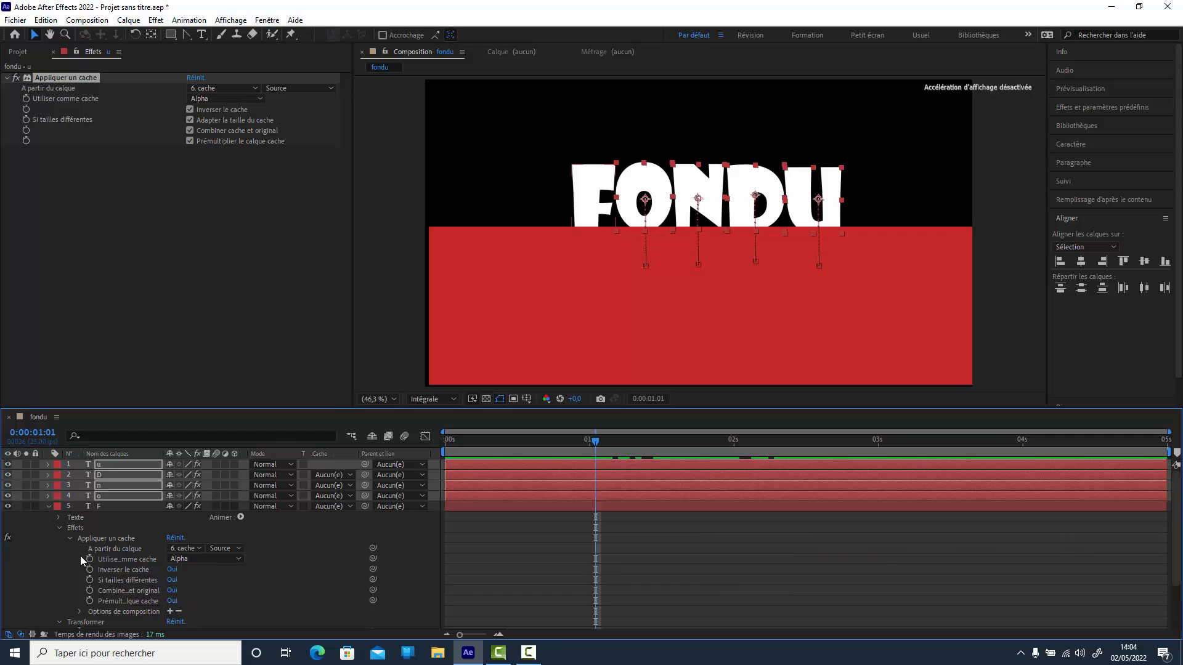
{"action": "left_click", "coordinate": [48, 506]}
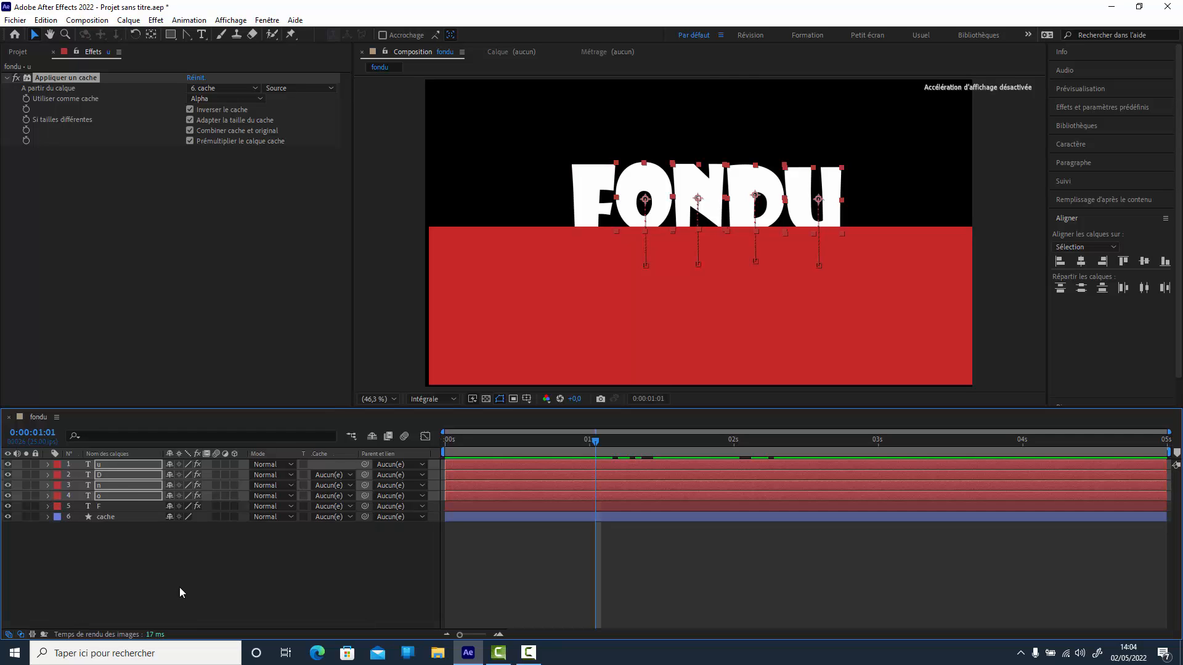
{"action": "left_click", "coordinate": [6, 518]}
{"action": "left_click", "coordinate": [7, 517]}
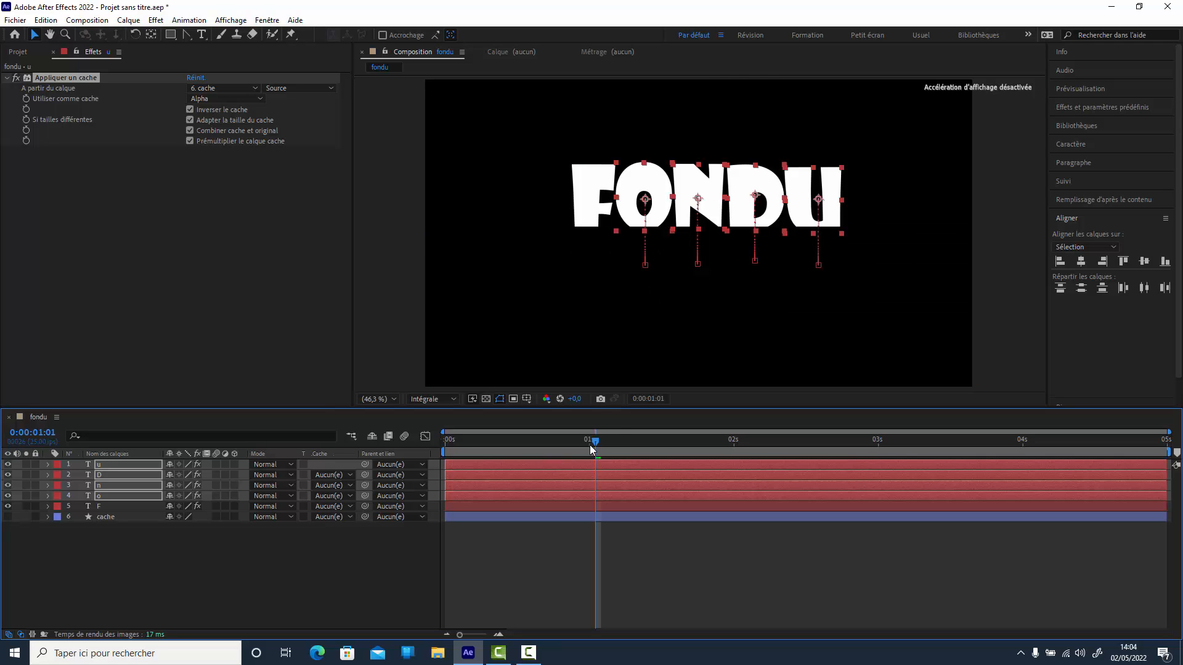
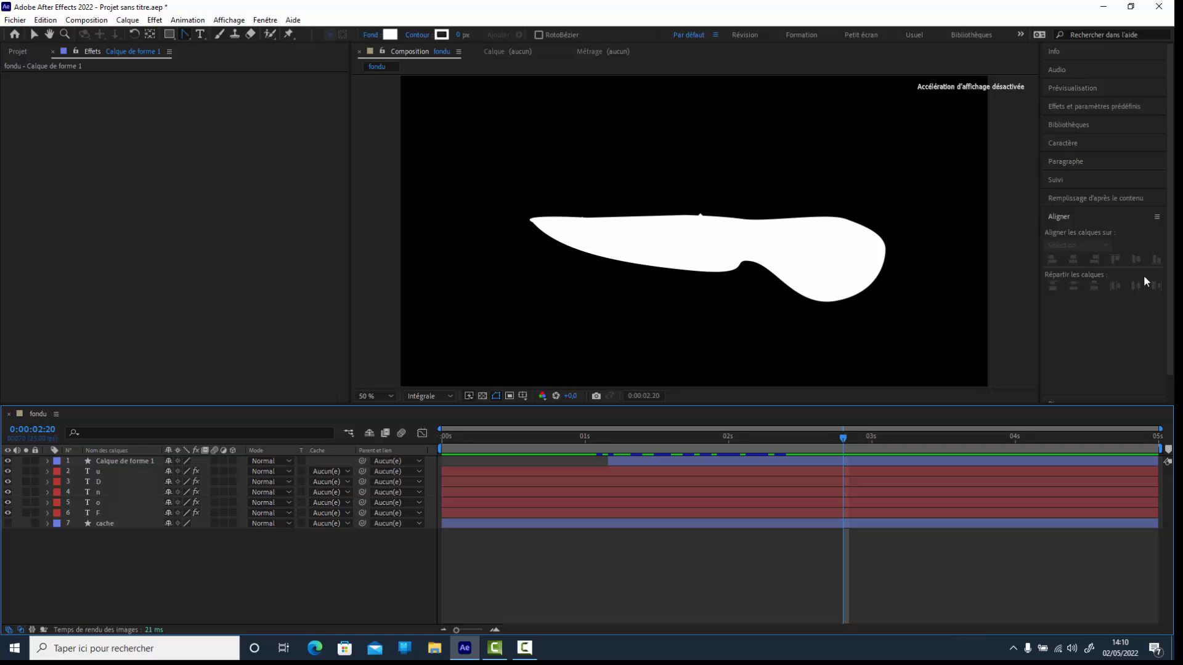
{"action": "left_click", "coordinate": [1068, 108]}
{"action": "type", "text": "plastic"}
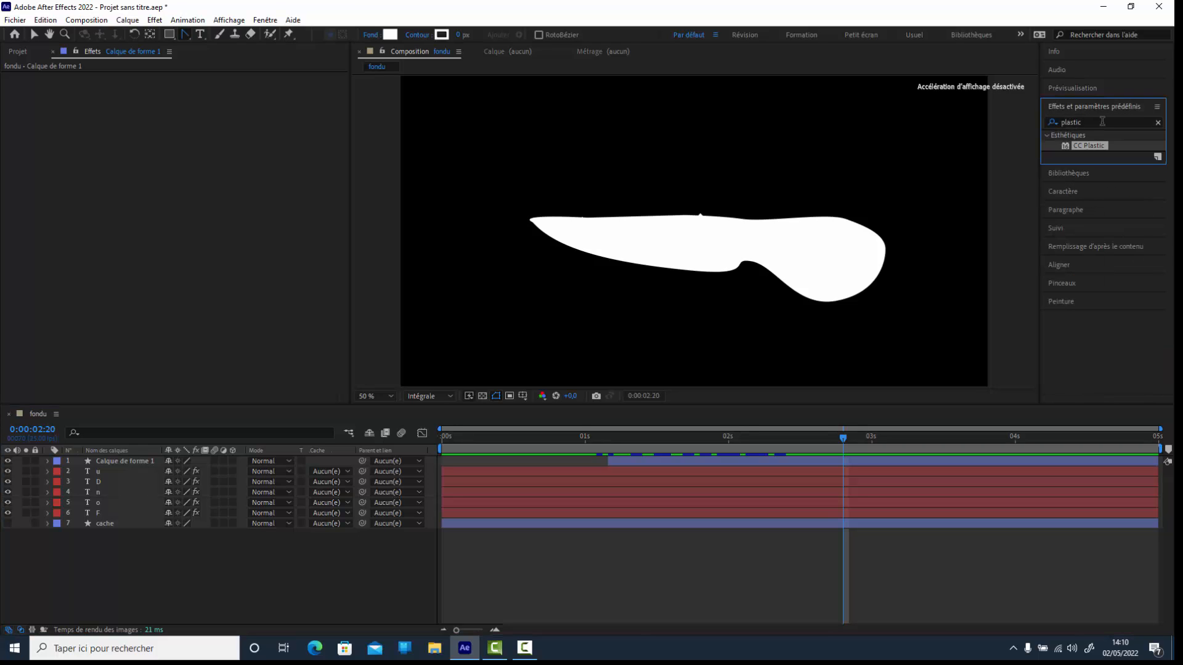
{"action": "left_click", "coordinate": [1045, 123]}
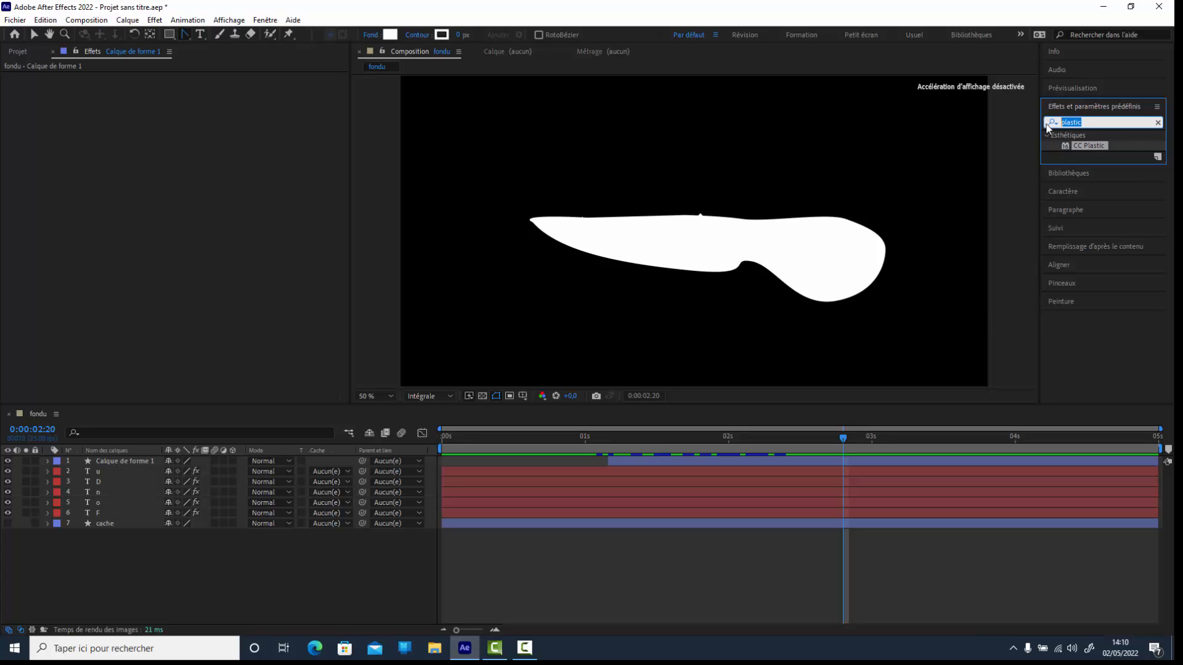
{"action": "left_click", "coordinate": [253, 567]}
Add a new adjustment layer (Calque d'effets) at the top of the fondu composition
{"action": "left_click", "coordinate": [127, 19]}
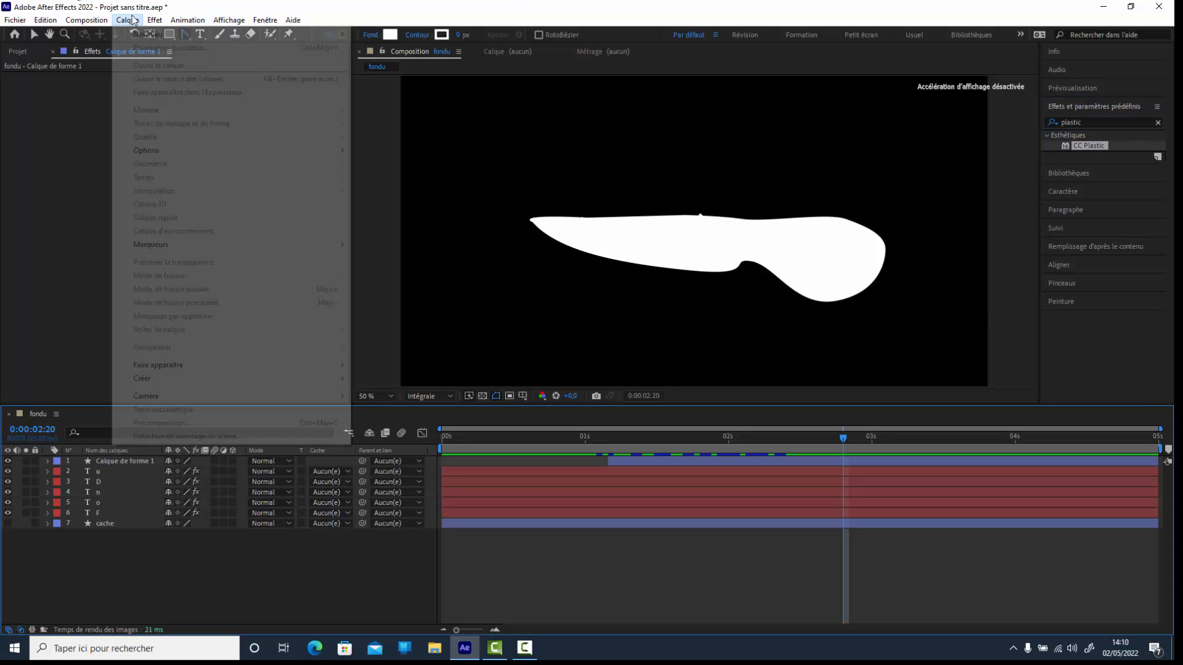
{"action": "mouse_move", "coordinate": [229, 19]}
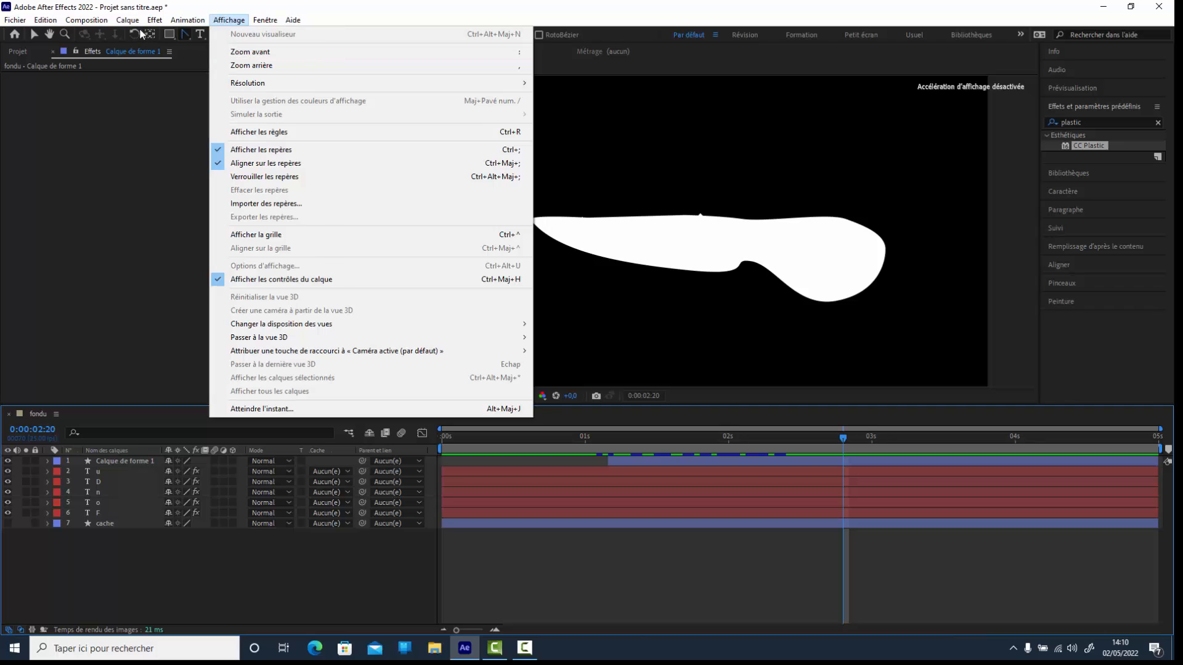
{"action": "mouse_move", "coordinate": [292, 19]}
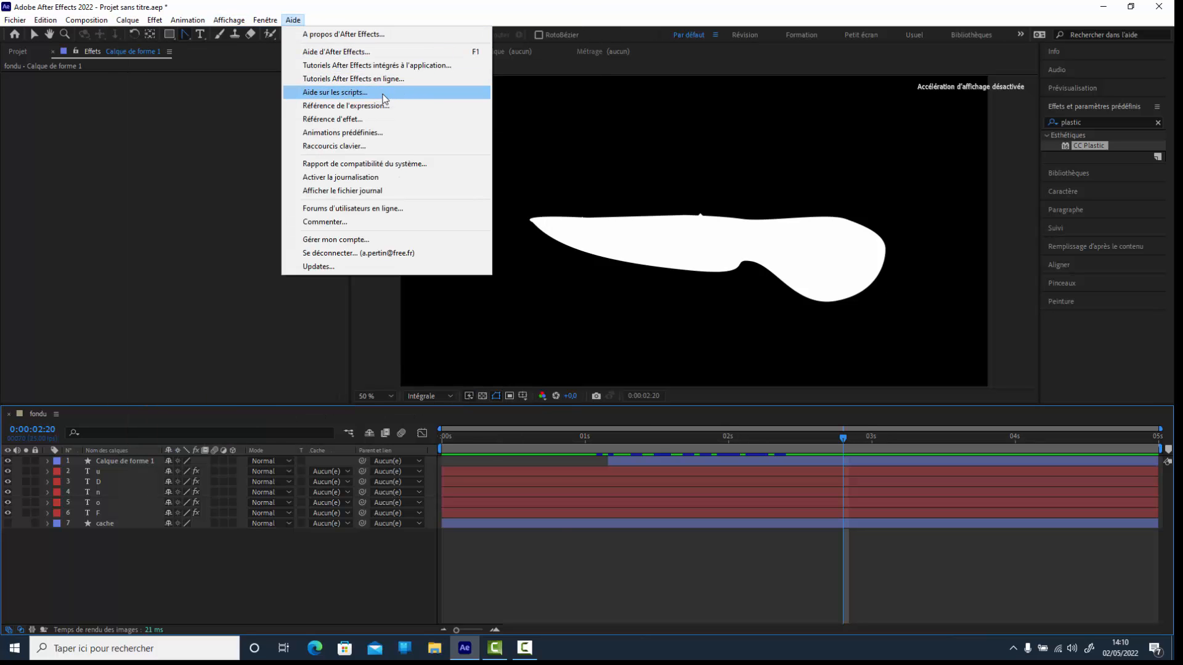
{"action": "mouse_move", "coordinate": [127, 20]}
{"action": "mouse_move", "coordinate": [160, 37]}
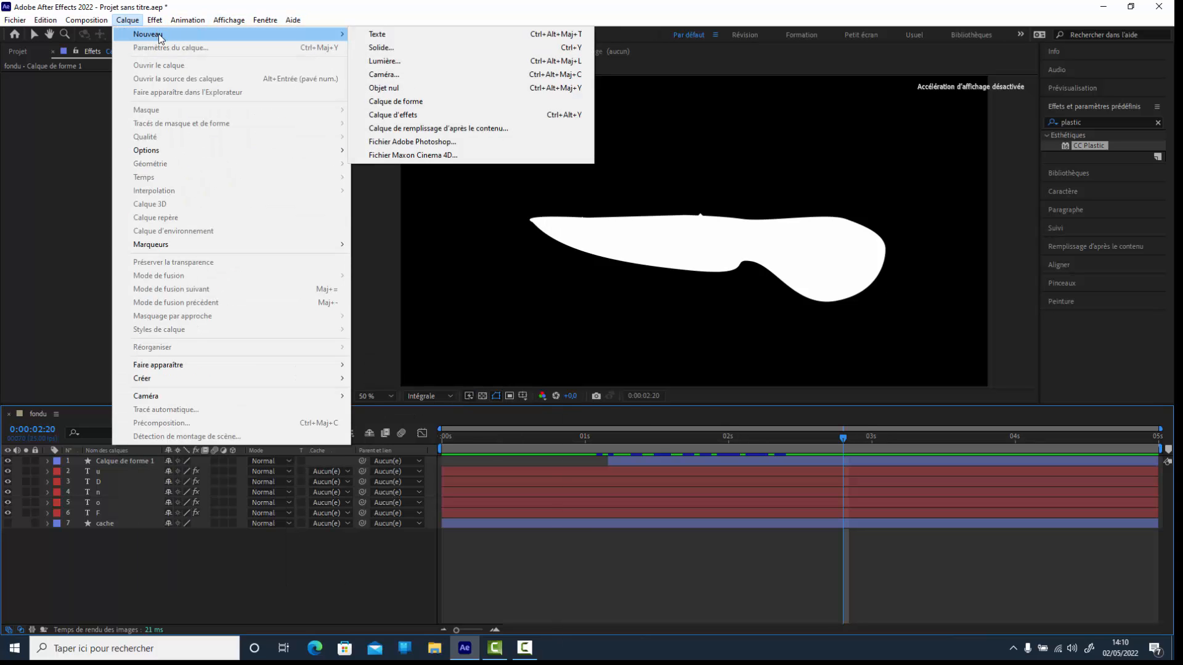
{"action": "left_click", "coordinate": [392, 115]}
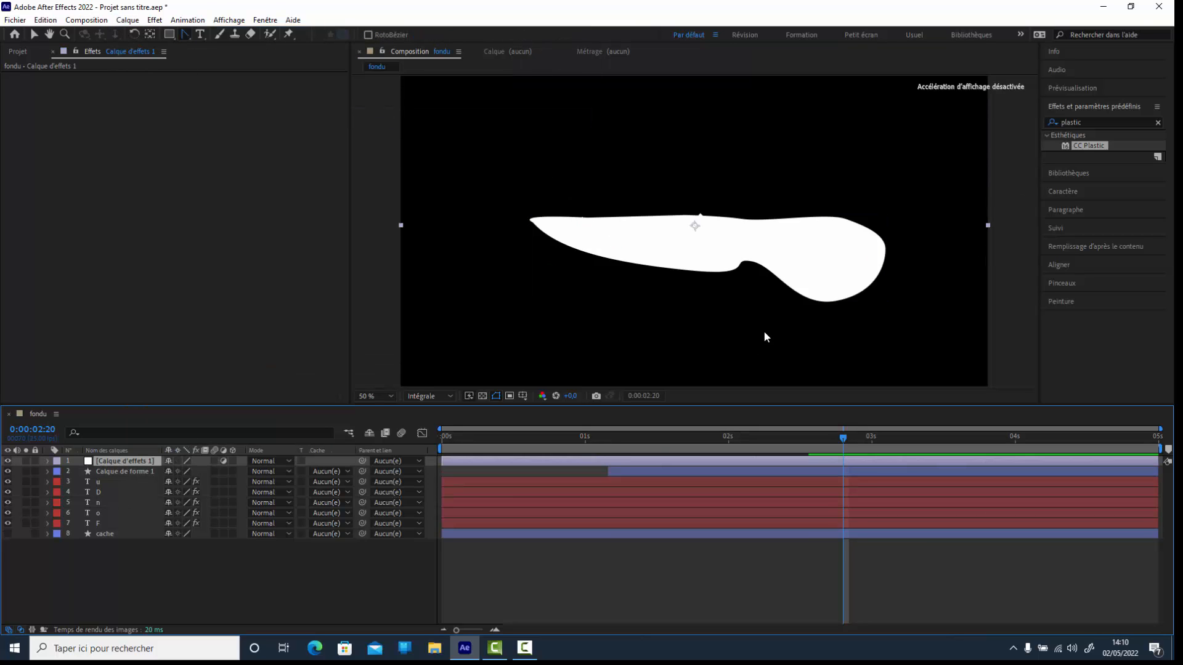
Find the Niveaux effect with the search term niveau, apply it to the adjustment layer and switch to the Selection tool
{"action": "left_click", "coordinate": [1054, 122]}
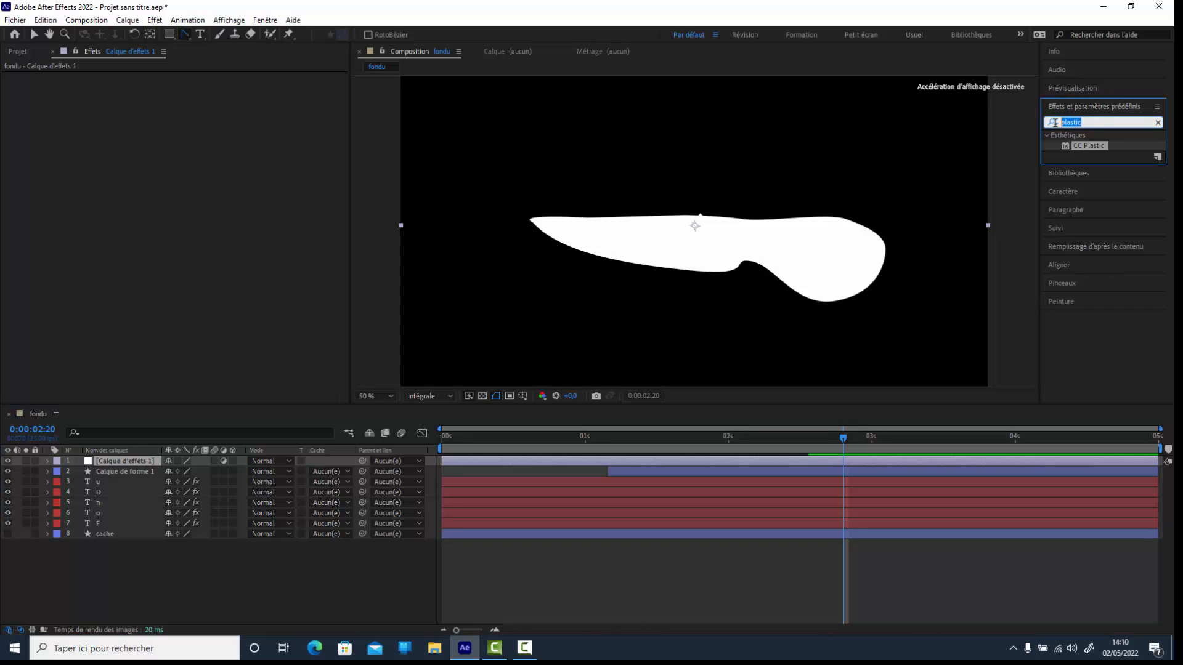
{"action": "type", "text": "ni"}
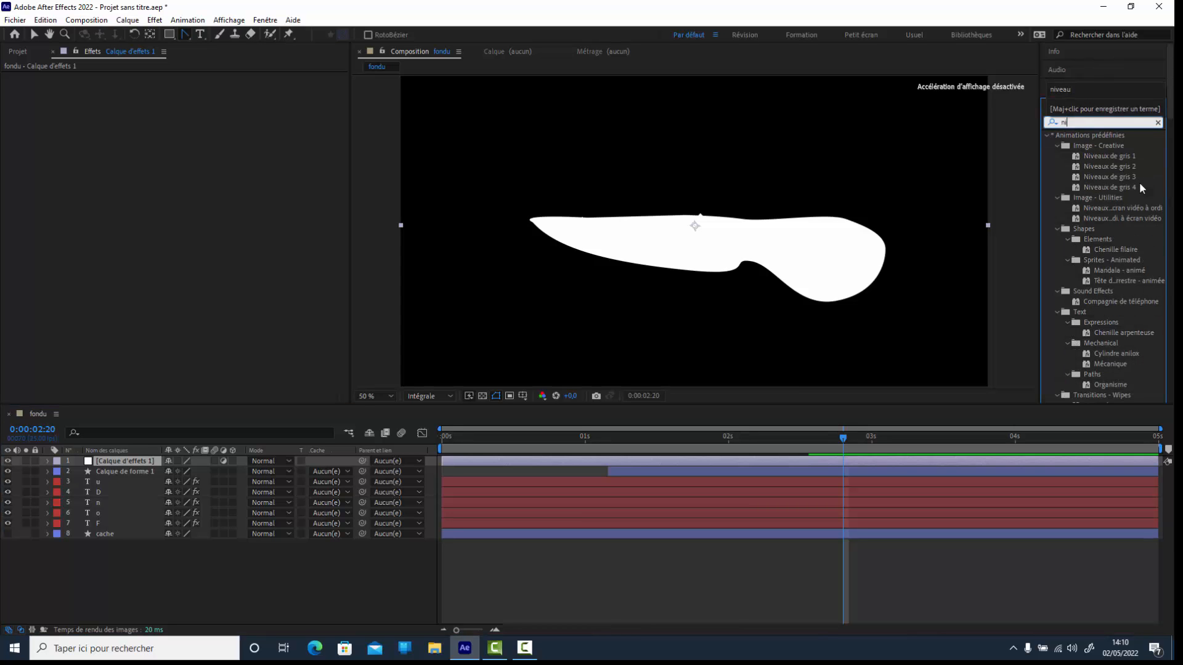
{"action": "type", "text": "veau"}
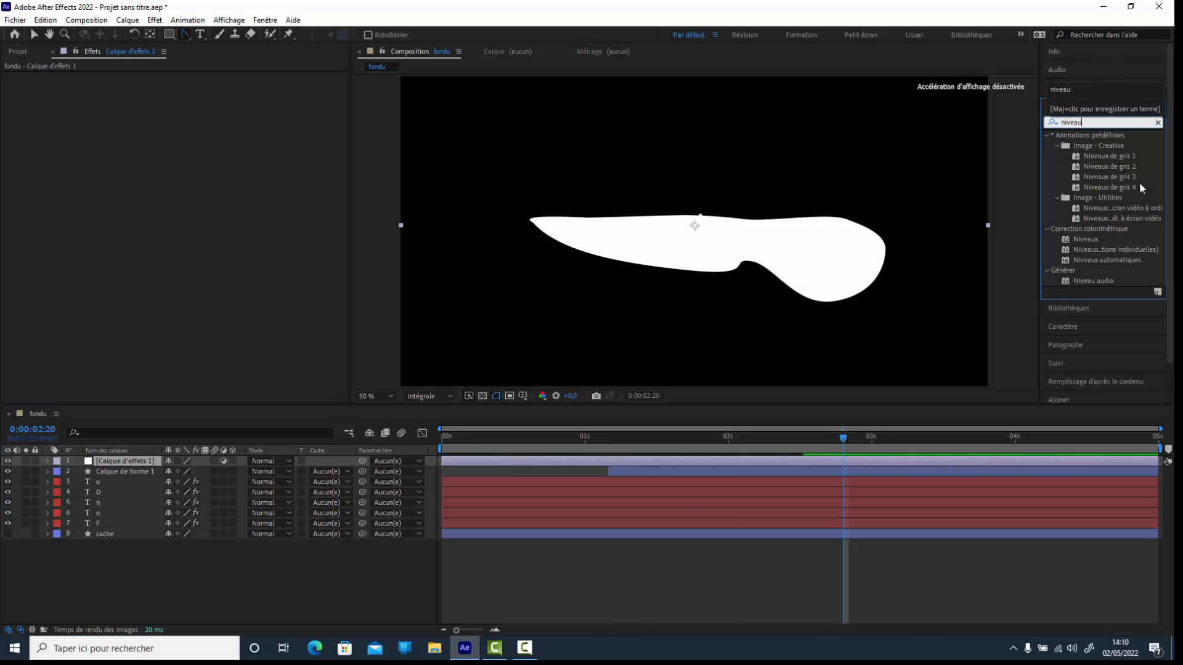
{"action": "left_click_drag", "start_coordinate": [1085, 239], "coordinate": [104, 461]}
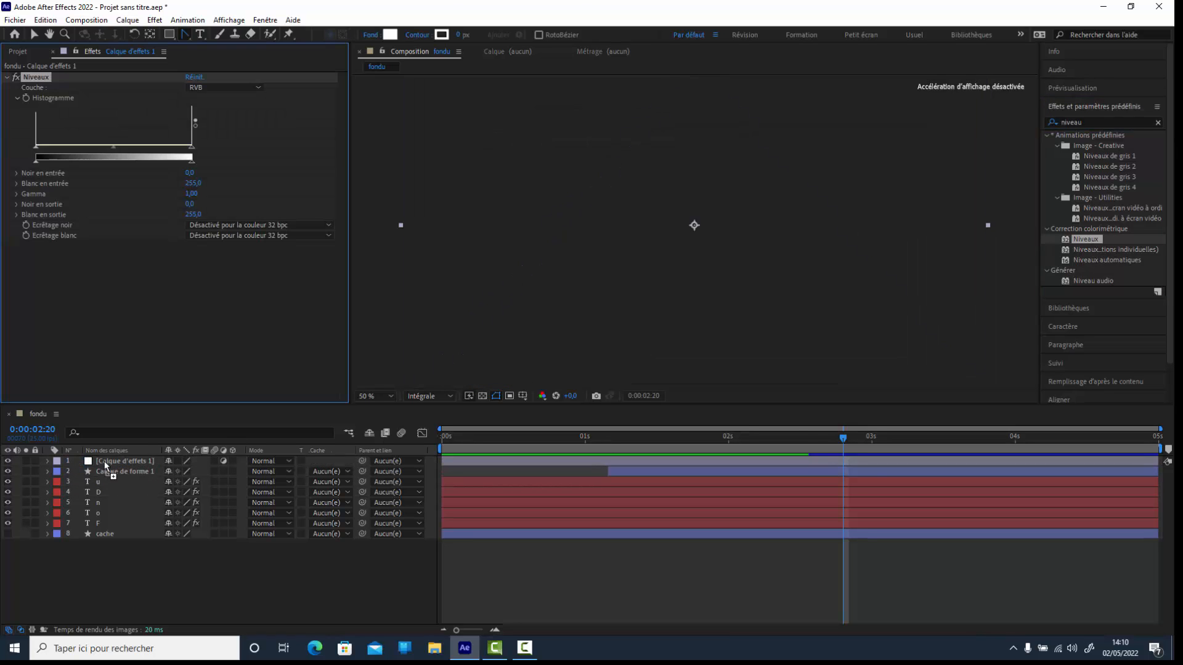
{"action": "key", "text": "v"}
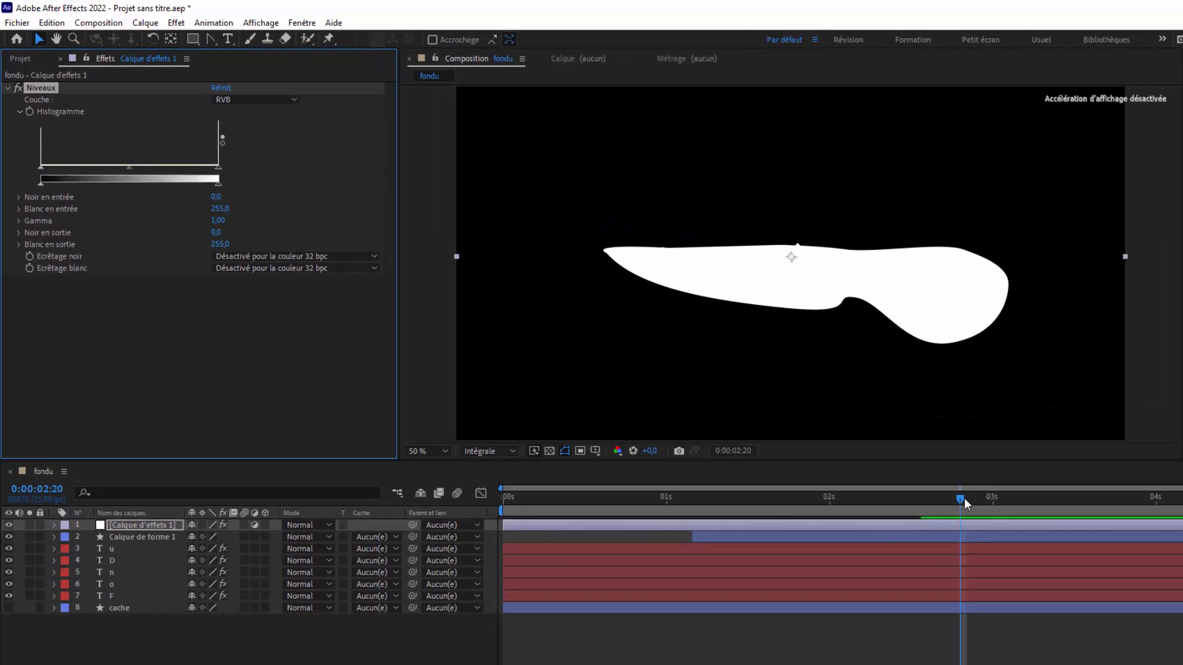
At 0:00:01:02, set the Niveaux channel to Alpha, with Noir en entrée and Blanc en entrée both at 120
{"action": "left_click_drag", "start_coordinate": [846, 437], "coordinate": [605, 459]}
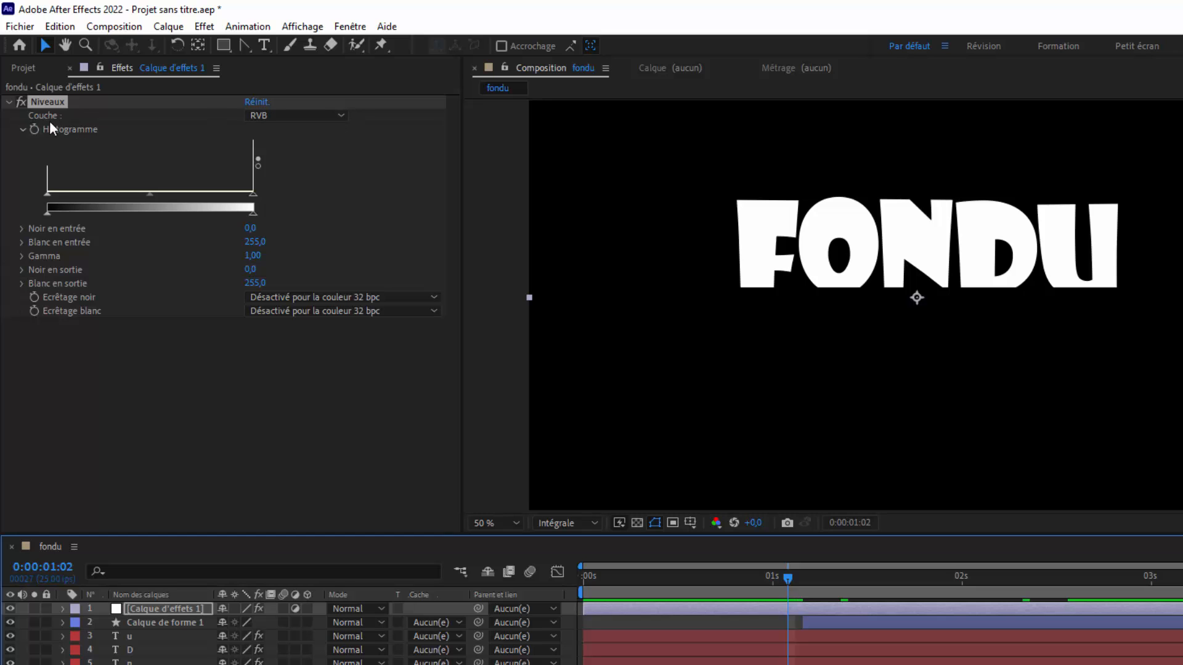
{"action": "left_click", "coordinate": [342, 117]}
{"action": "left_click", "coordinate": [312, 205]}
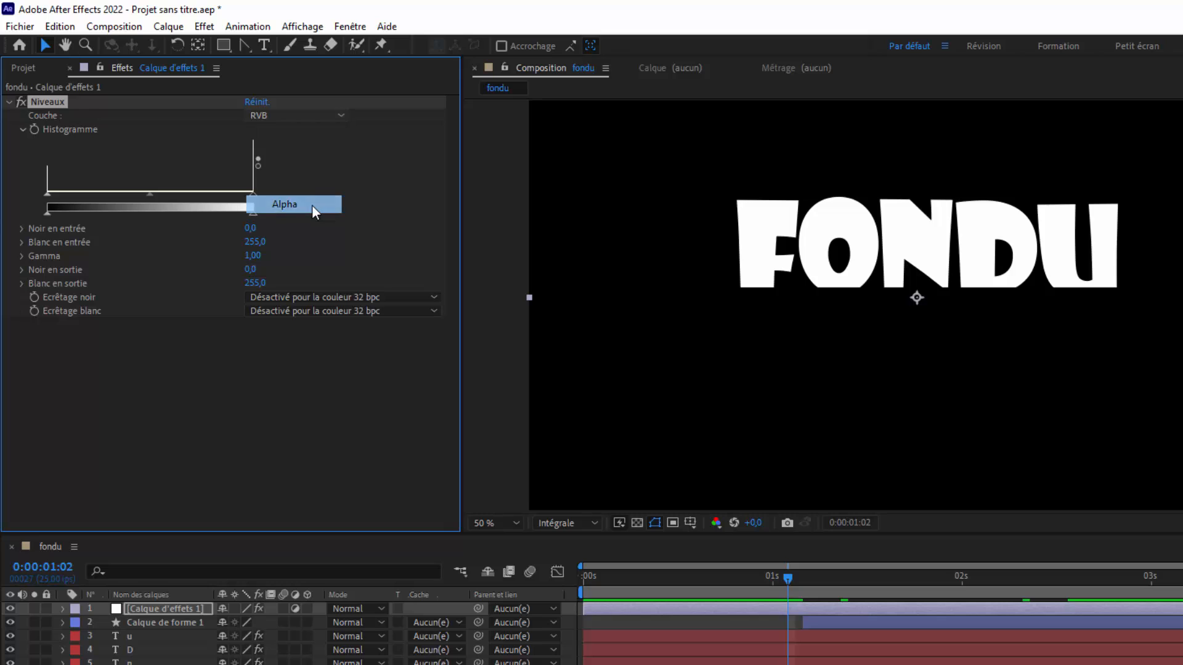
{"action": "left_click", "coordinate": [253, 230]}
{"action": "type", "text": "130"}
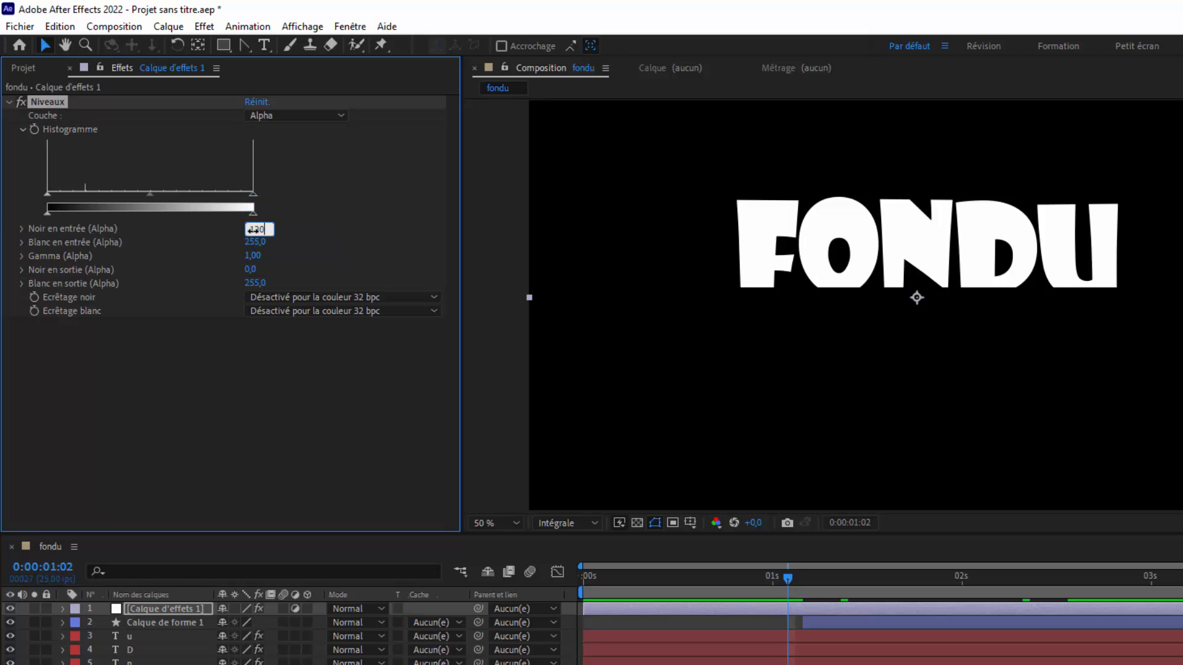
{"action": "left_click", "coordinate": [256, 242]}
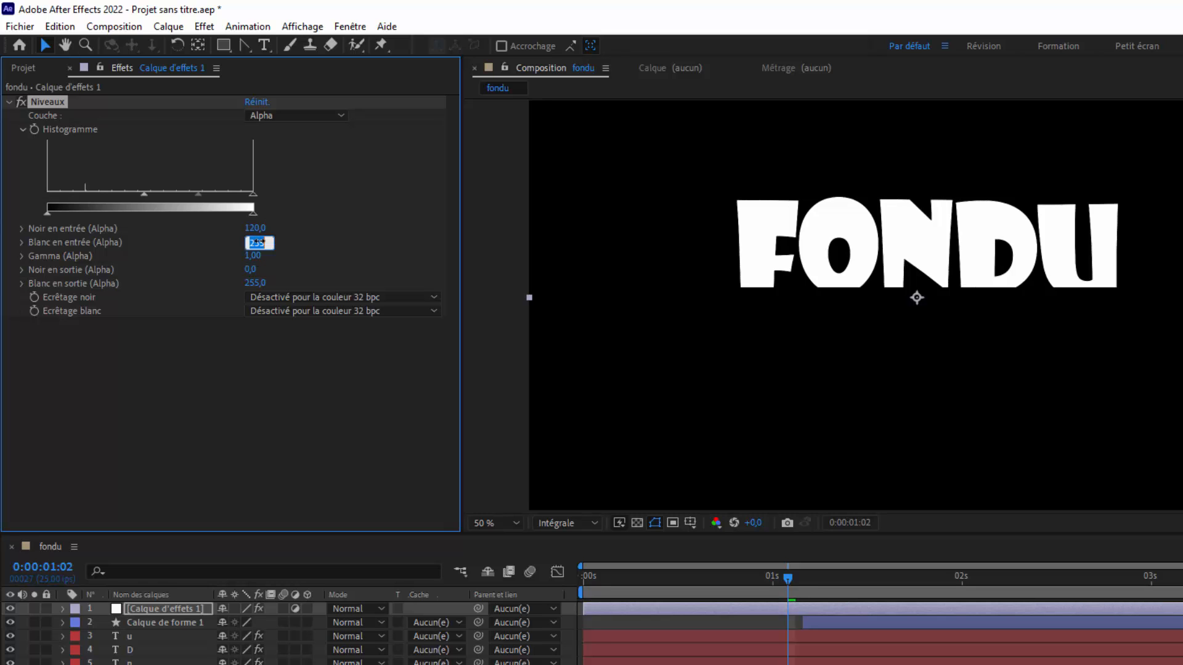
{"action": "type", "text": "120"}
{"action": "left_click", "coordinate": [230, 361]}
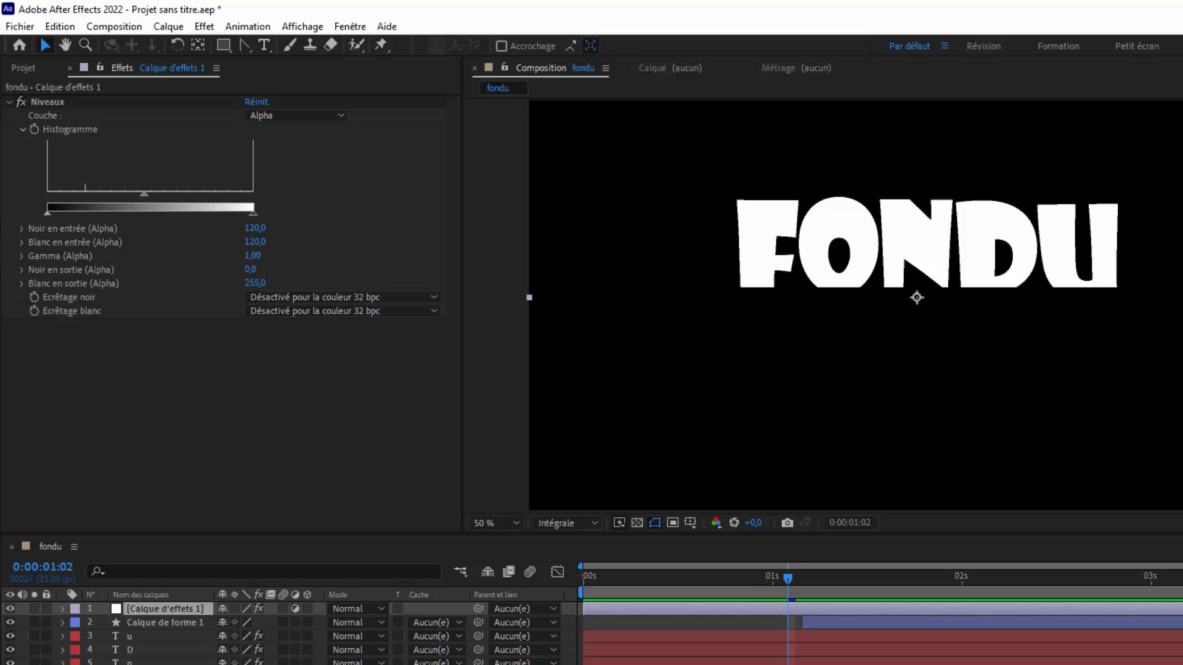
Add the Flou gaussien effect to the adjustment layer and place the collapsed Niveaux effect below it
{"action": "mouse_move", "coordinate": [150, 608]}
{"action": "left_mouse_down"}
{"action": "mouse_move", "coordinate": [115, 617]}
{"action": "mouse_move", "coordinate": [138, 606]}
{"action": "left_mouse_up"}
{"action": "left_click", "coordinate": [7, 101]}
{"action": "left_click", "coordinate": [61, 103]}
{"action": "left_click_drag", "start_coordinate": [61, 104], "coordinate": [62, 199]}
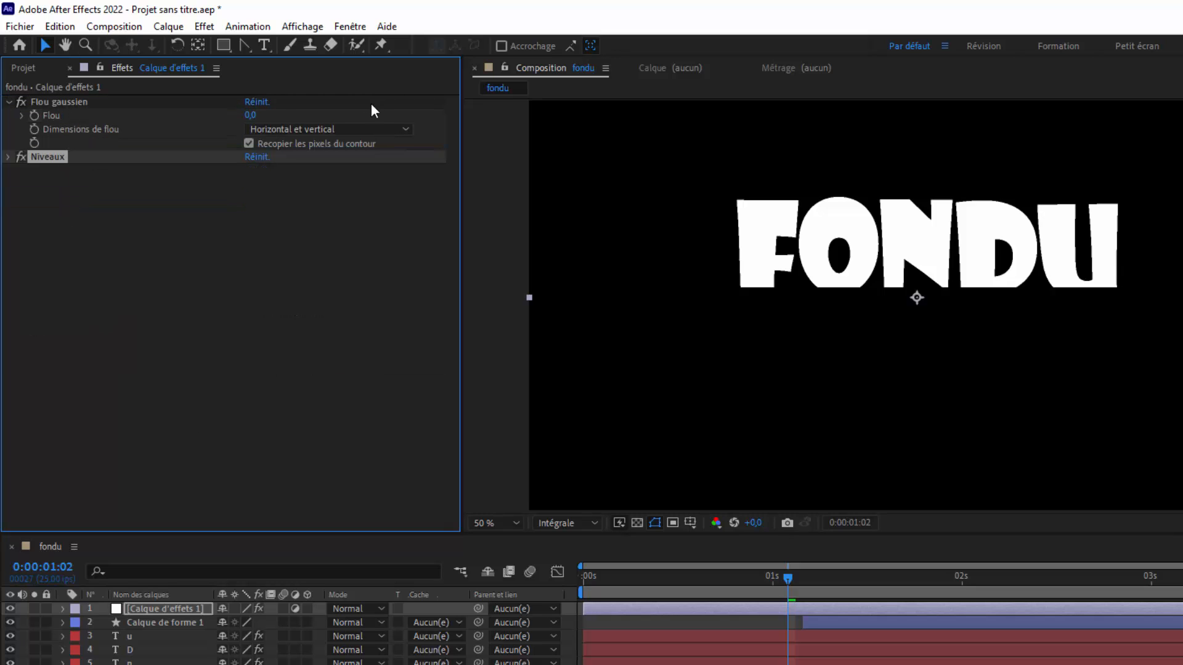
Keyframe the Flou gaussien amount at 0 at 0:00:01:00 and at 150 at 0:00:01:14
{"action": "left_click_drag", "start_coordinate": [786, 578], "coordinate": [770, 584]}
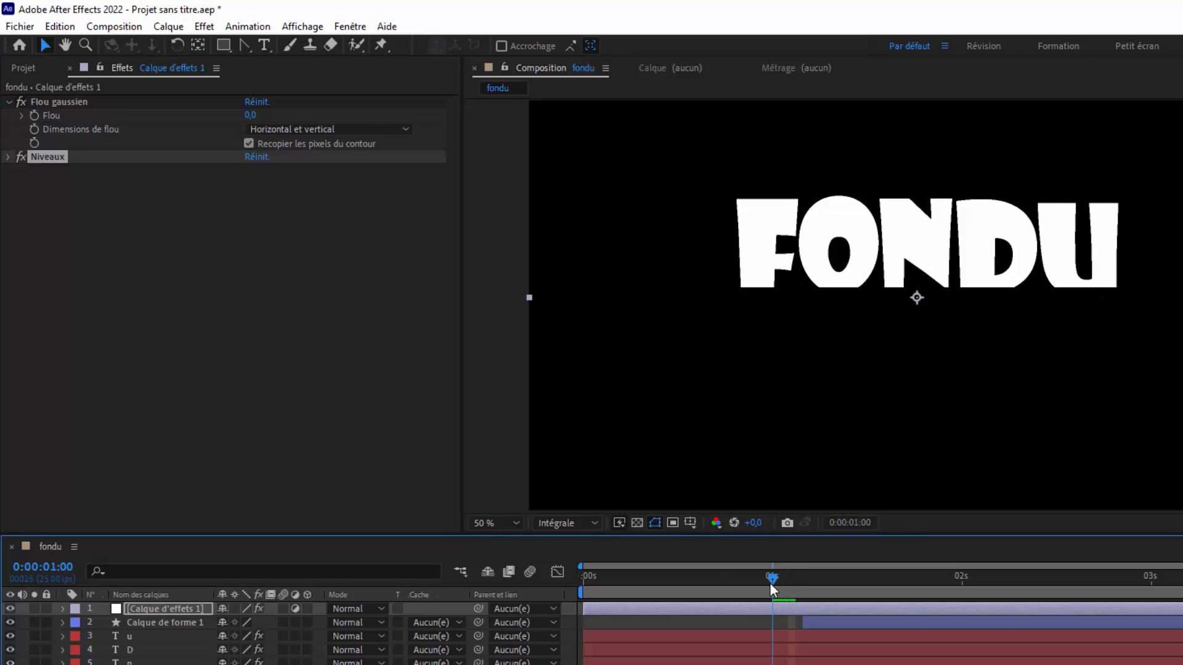
{"action": "left_click", "coordinate": [35, 116]}
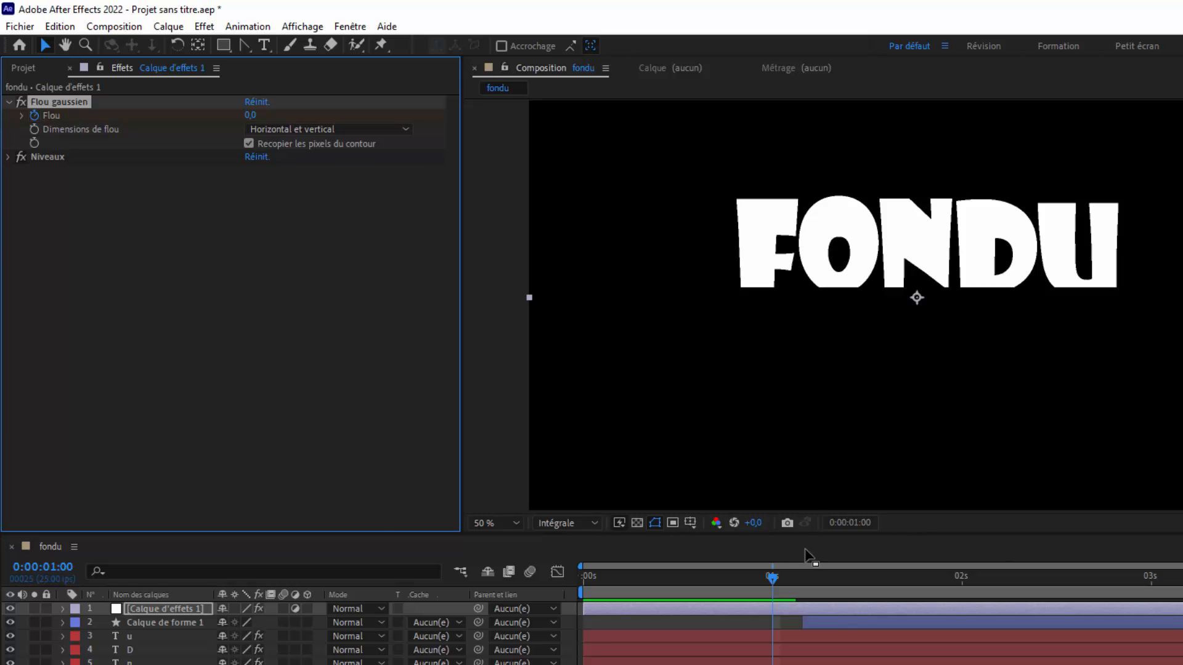
{"action": "left_click_drag", "start_coordinate": [770, 578], "coordinate": [874, 593]}
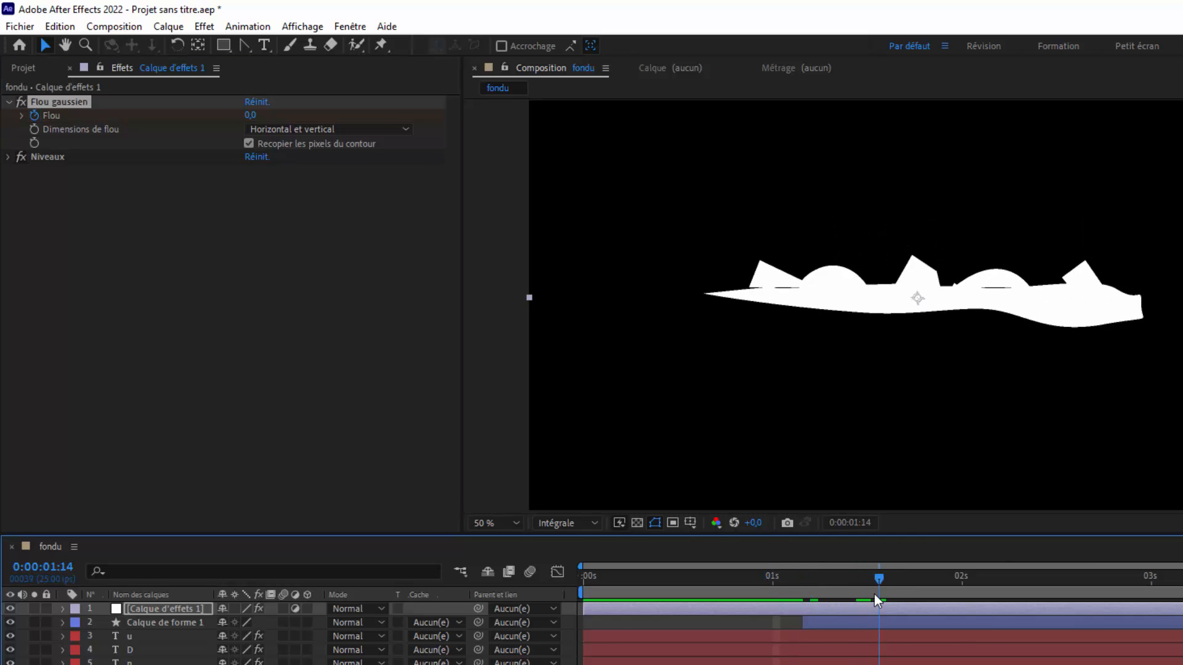
{"action": "left_click", "coordinate": [250, 115]}
{"action": "type", "text": "150"}
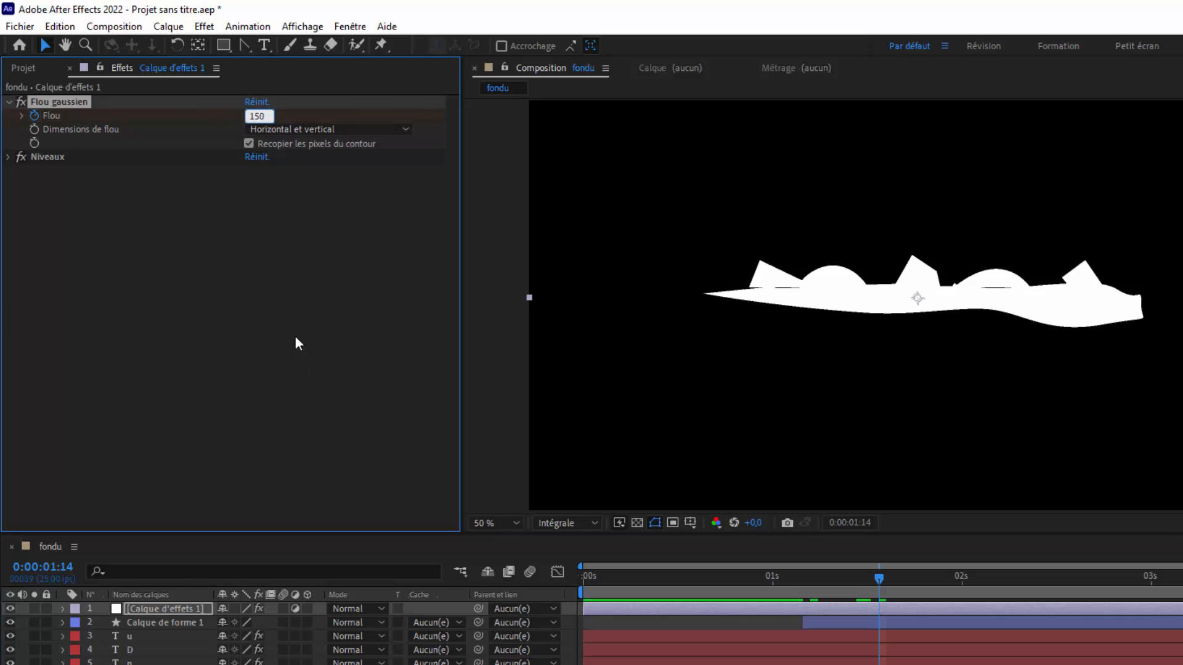
{"action": "key", "text": "Return"}
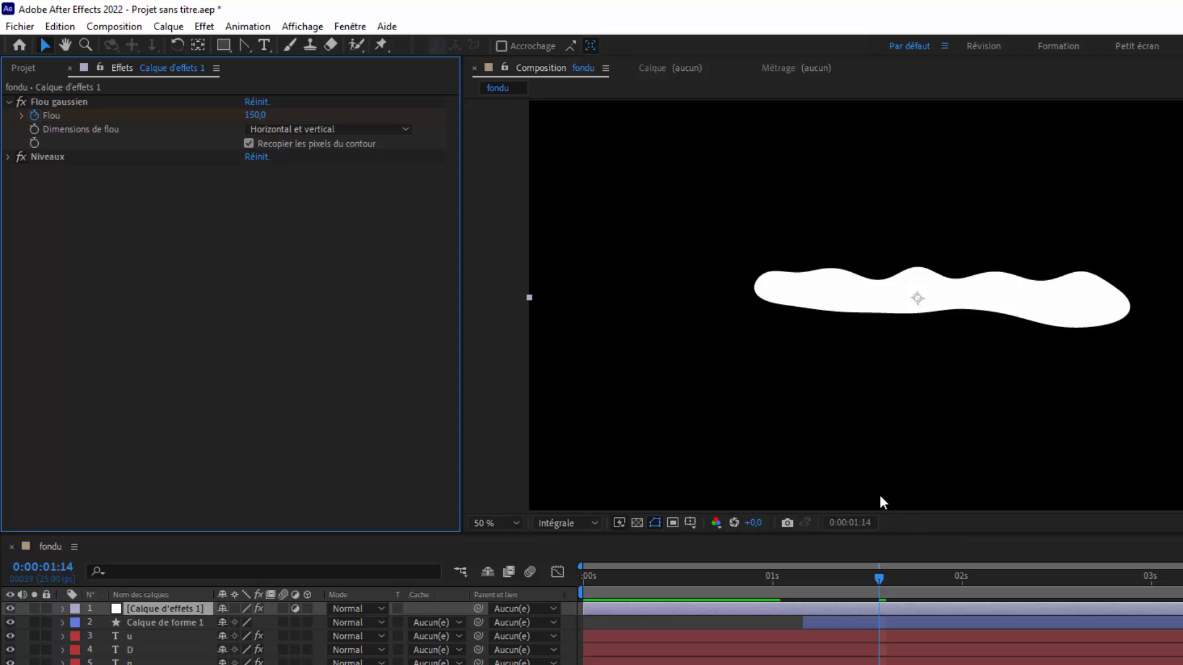
Scrub back through the blurred letters' melting to 0:00:01:04
{"action": "left_click_drag", "start_coordinate": [880, 579], "coordinate": [818, 585]}
{"action": "mouse_move", "coordinate": [760, 545]}
{"action": "left_mouse_down"}
{"action": "mouse_move", "coordinate": [718, 550]}
{"action": "mouse_move", "coordinate": [777, 550]}
{"action": "left_mouse_up"}
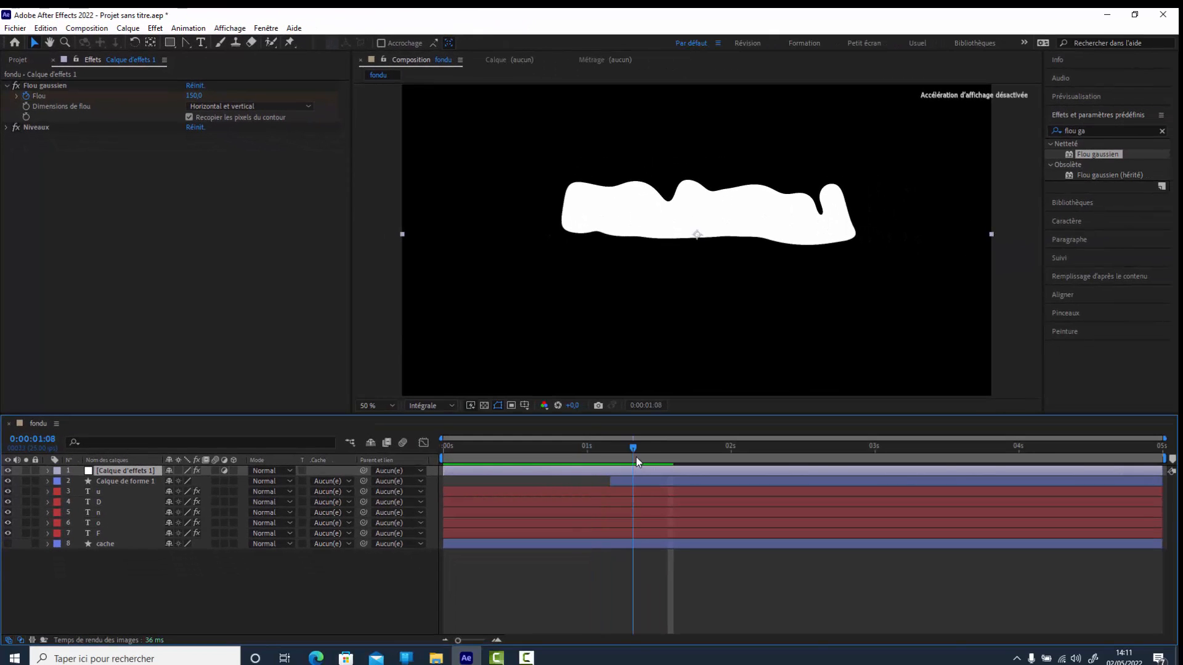
{"action": "left_click_drag", "start_coordinate": [636, 456], "coordinate": [610, 462]}
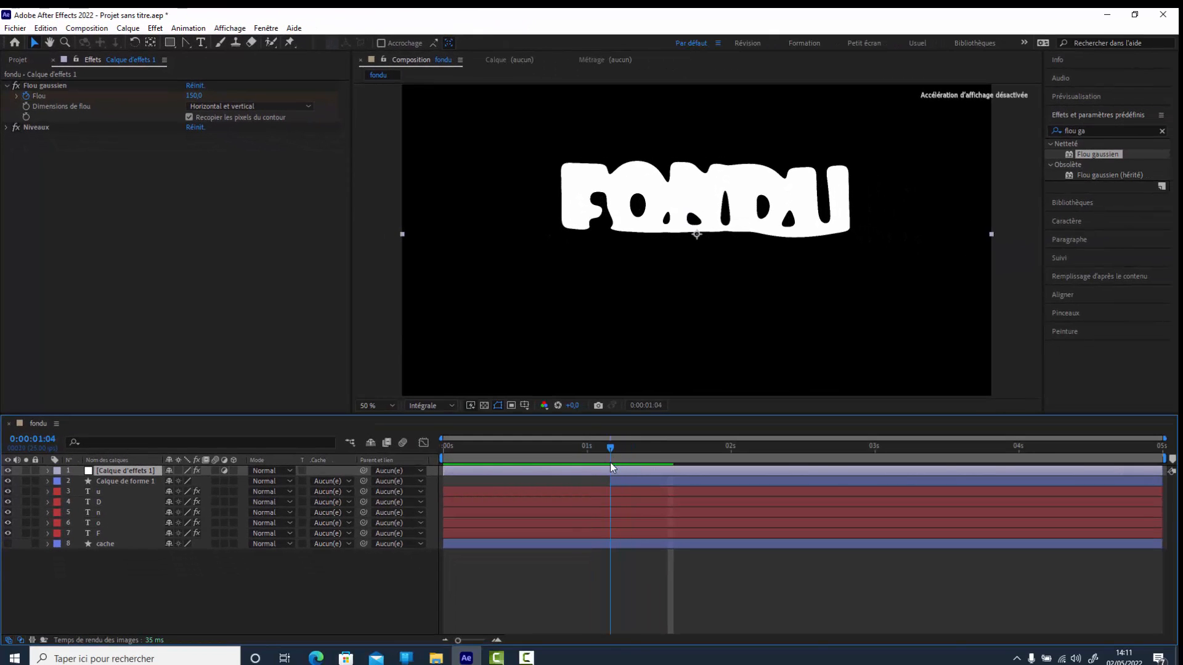
Reveal the adjustment layer's Flou keyframes and shift the first to 0:00:01:01 and the second to about 0:00:01:20
{"action": "left_click", "coordinate": [48, 471]}
{"action": "left_click", "coordinate": [58, 481]}
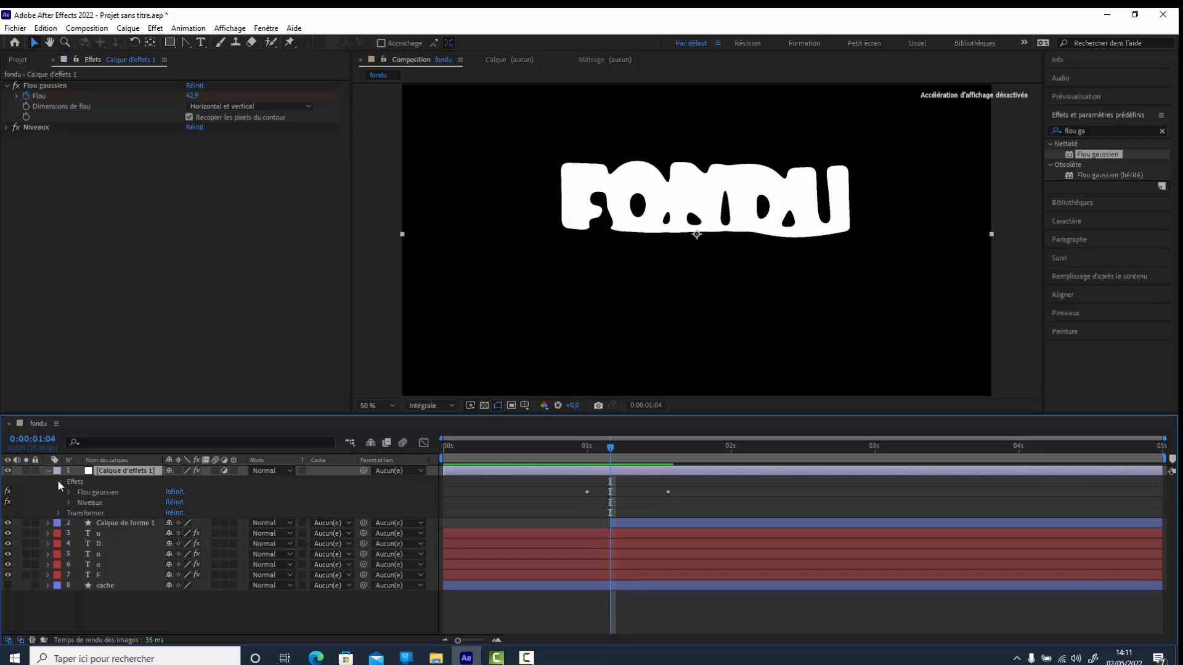
{"action": "left_click", "coordinate": [68, 492]}
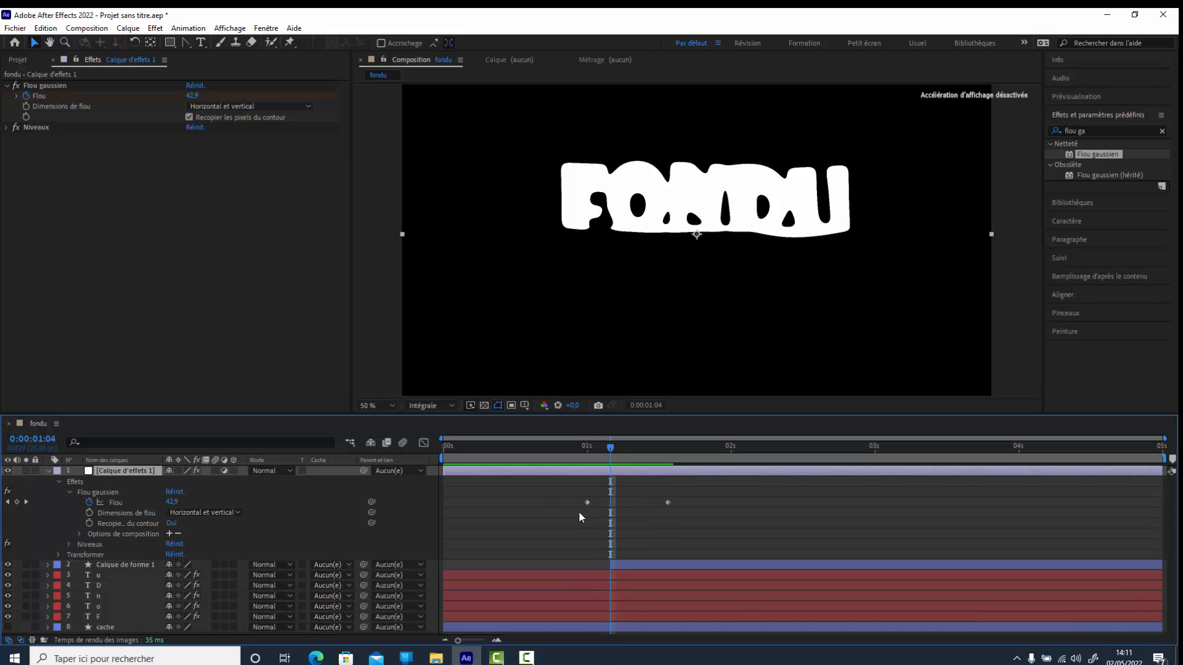
{"action": "left_click_drag", "start_coordinate": [587, 502], "coordinate": [593, 502]}
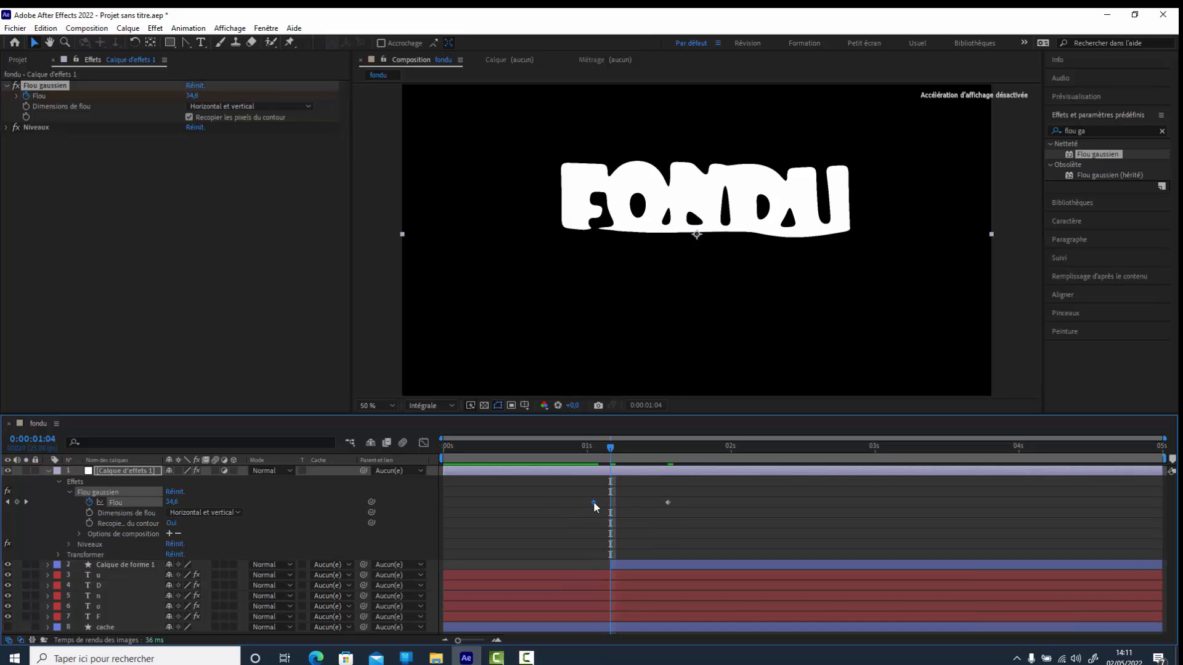
{"action": "left_click_drag", "start_coordinate": [679, 502], "coordinate": [701, 502]}
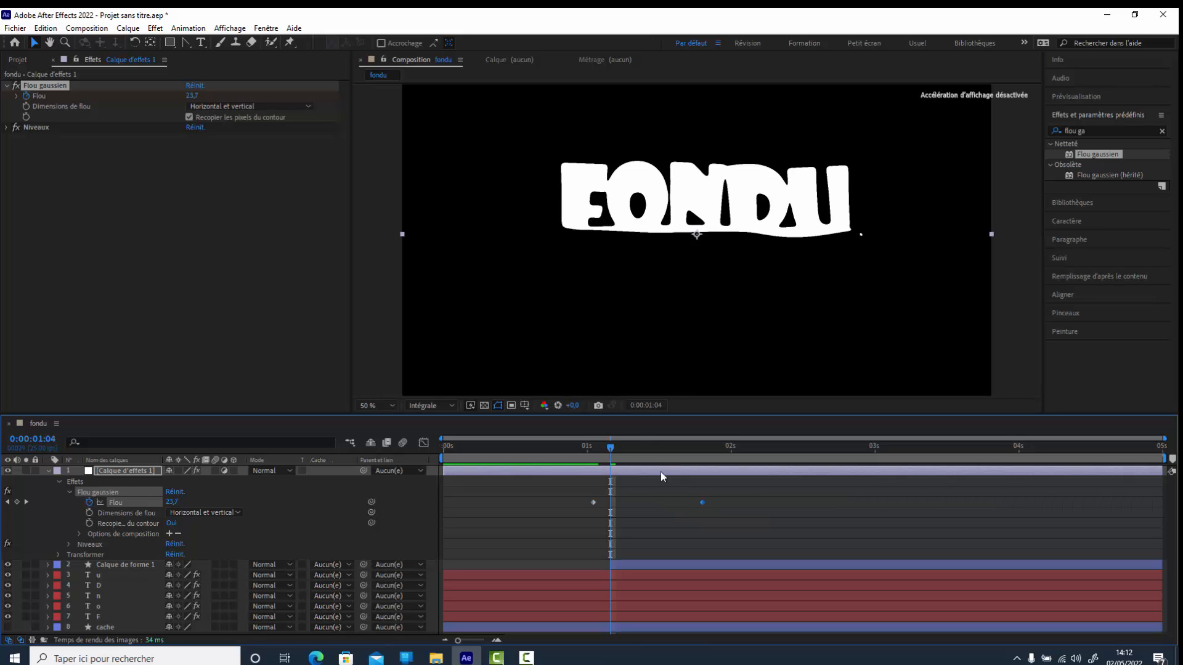
Move to 0:00:01:01 and apply Lissage de vitesse to both Flou keyframes of the adjustment layer
{"action": "left_click_drag", "start_coordinate": [612, 449], "coordinate": [593, 512]}
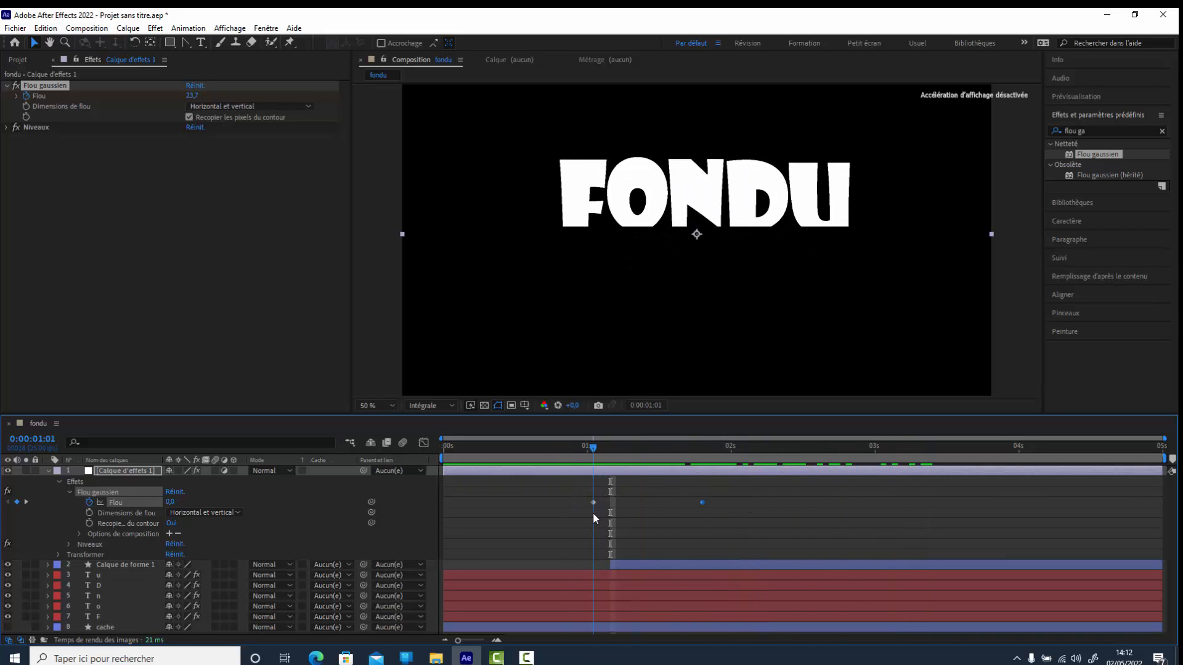
{"action": "left_click_drag", "start_coordinate": [726, 483], "coordinate": [571, 512]}
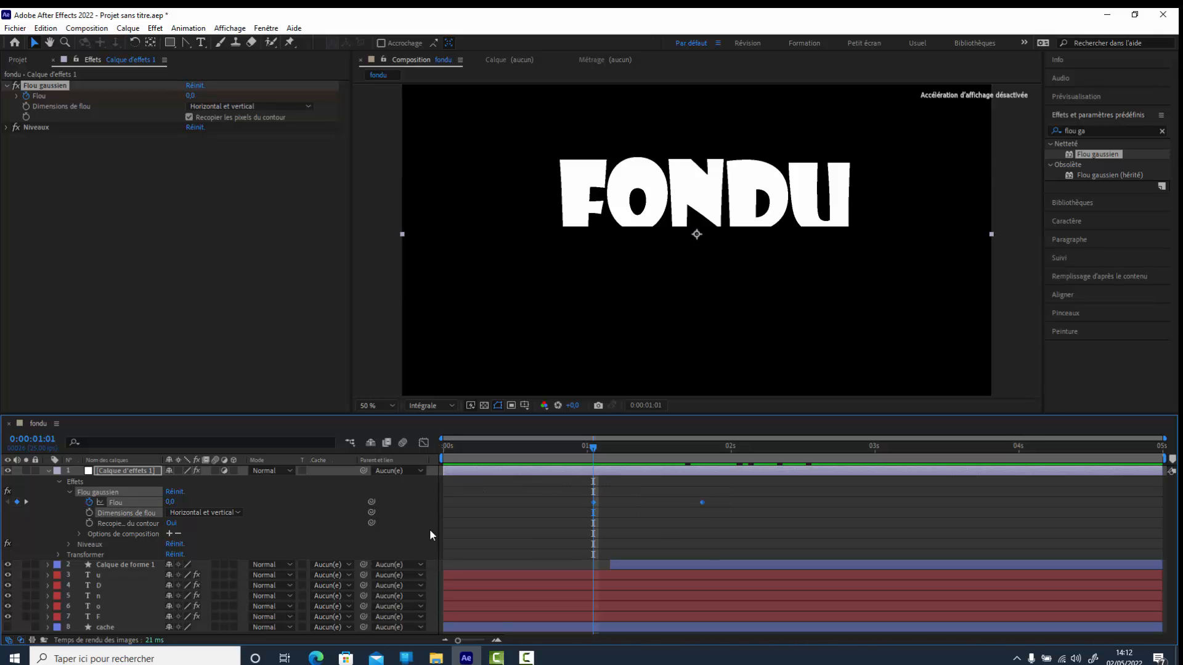
{"action": "right_click", "coordinate": [704, 502]}
{"action": "mouse_move", "coordinate": [745, 493]}
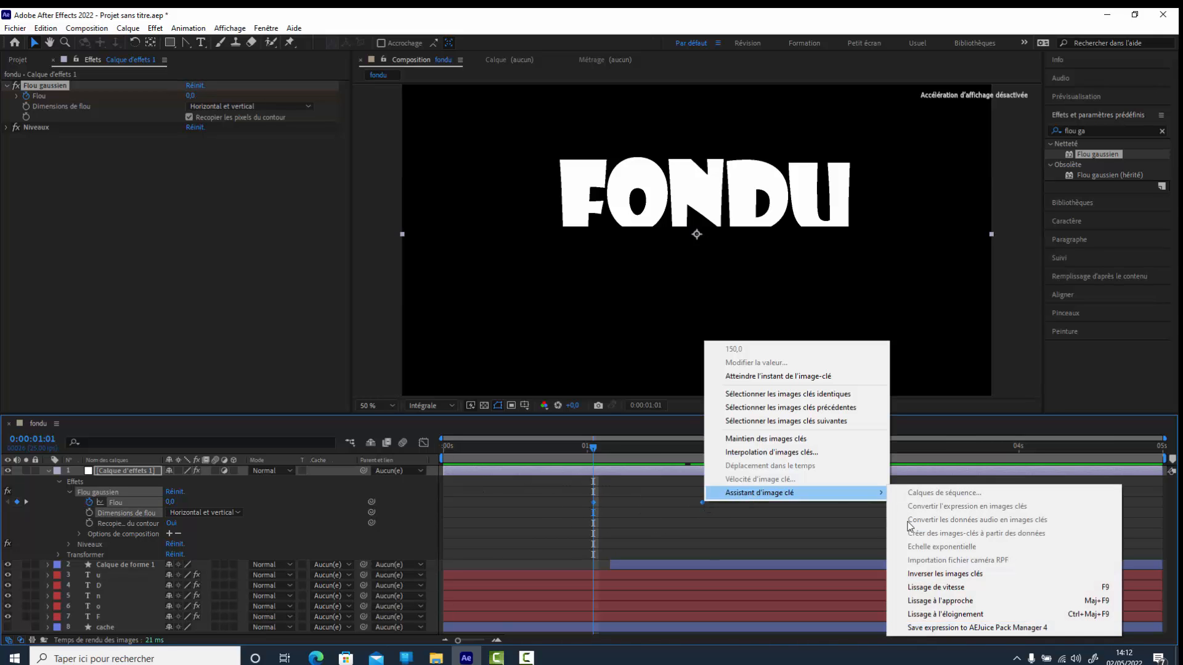
{"action": "left_click", "coordinate": [935, 587]}
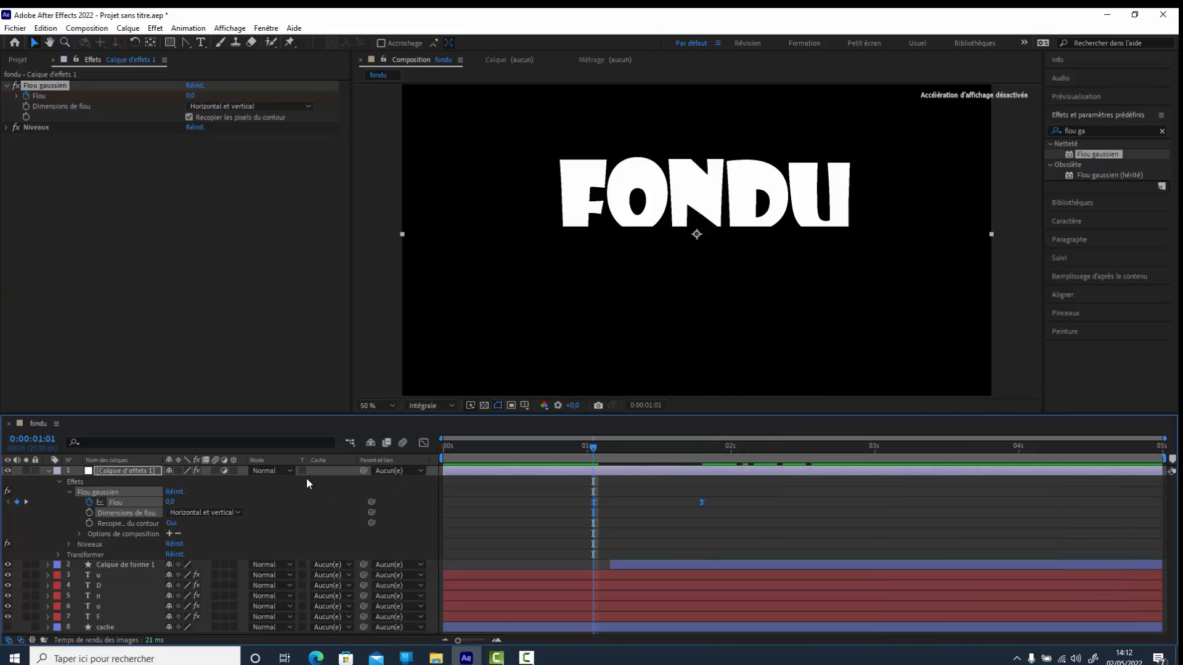
Reshape the Flou speed curve into a sharp early peak of about 600 units/s with a long slowdown, and preview the melt from 0:00:00:21
{"action": "left_click", "coordinate": [424, 443]}
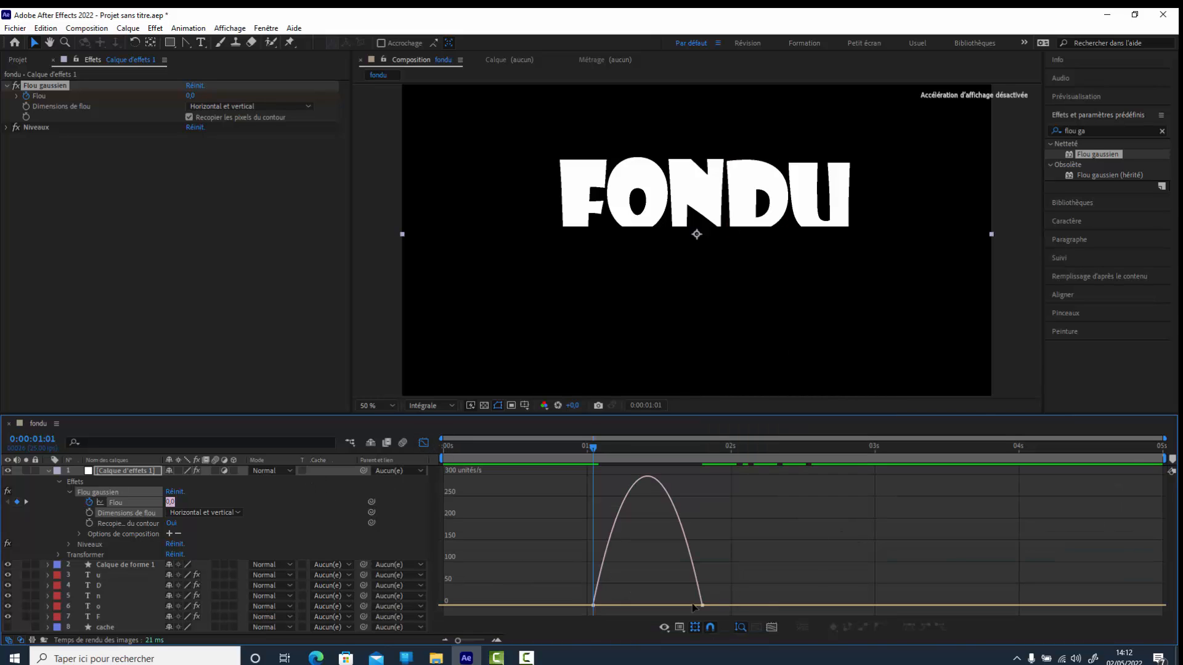
{"action": "left_click_drag", "start_coordinate": [681, 582], "coordinate": [653, 605]}
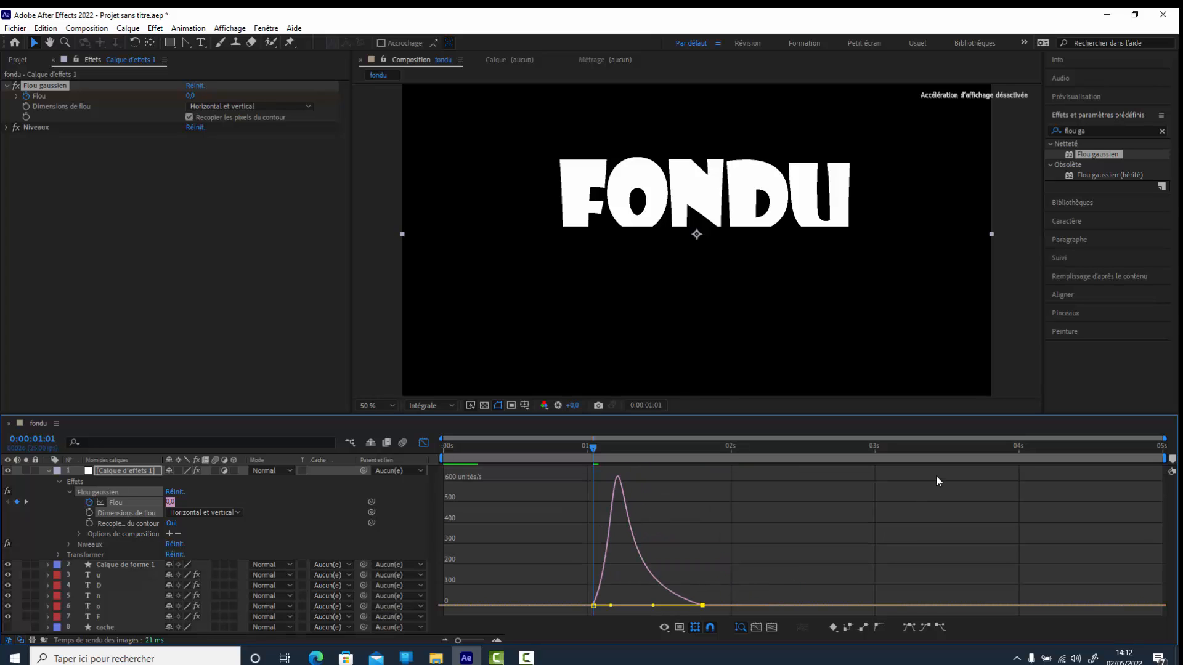
{"action": "left_click_drag", "start_coordinate": [495, 444], "coordinate": [563, 452]}
{"action": "key", "text": "space"}
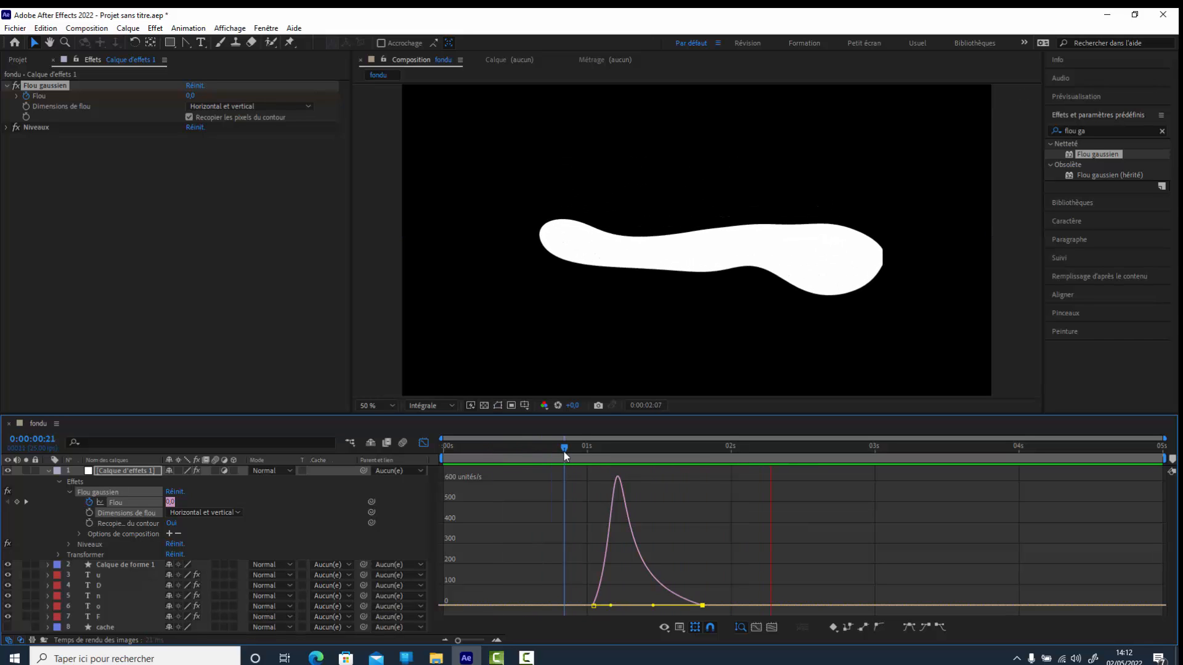
{"action": "key", "text": "space"}
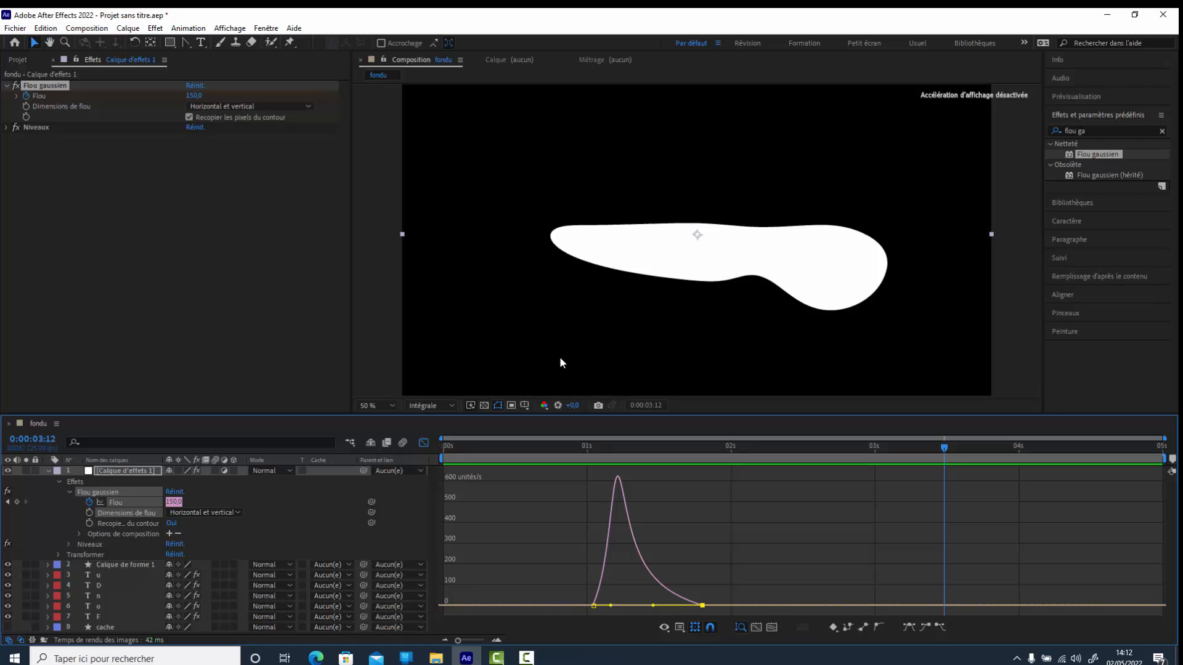
Collapse and deselect the adjustment layer, and switch the timeline from the graph back to layer bars
{"action": "left_click", "coordinate": [48, 471]}
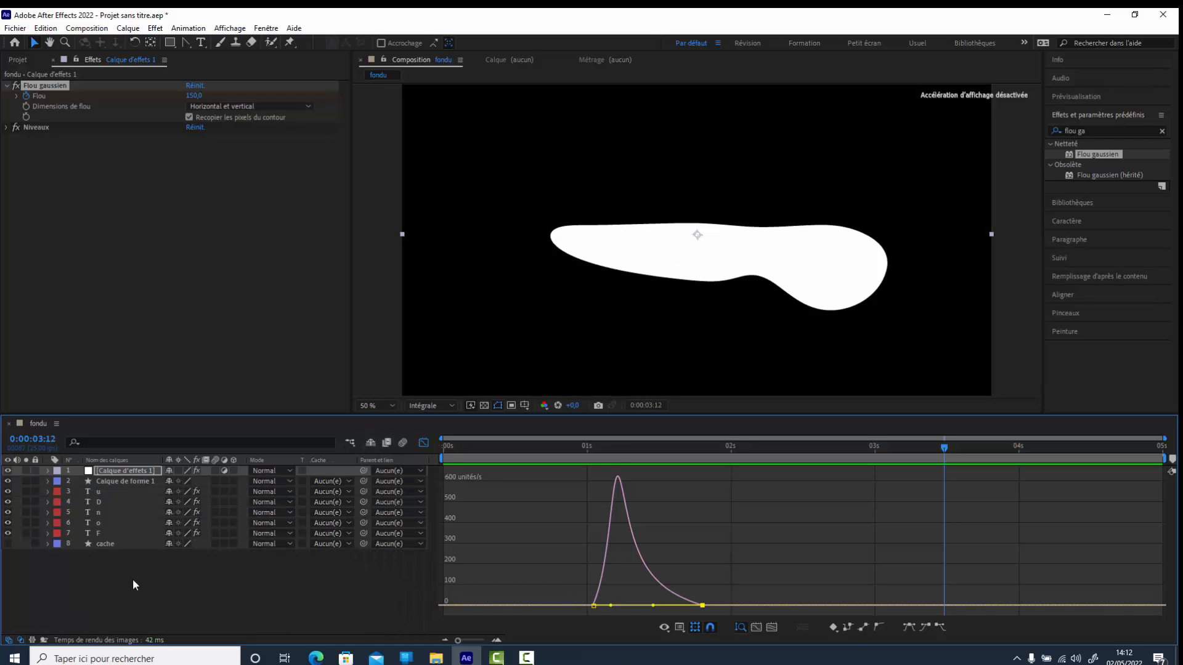
{"action": "left_click", "coordinate": [132, 579]}
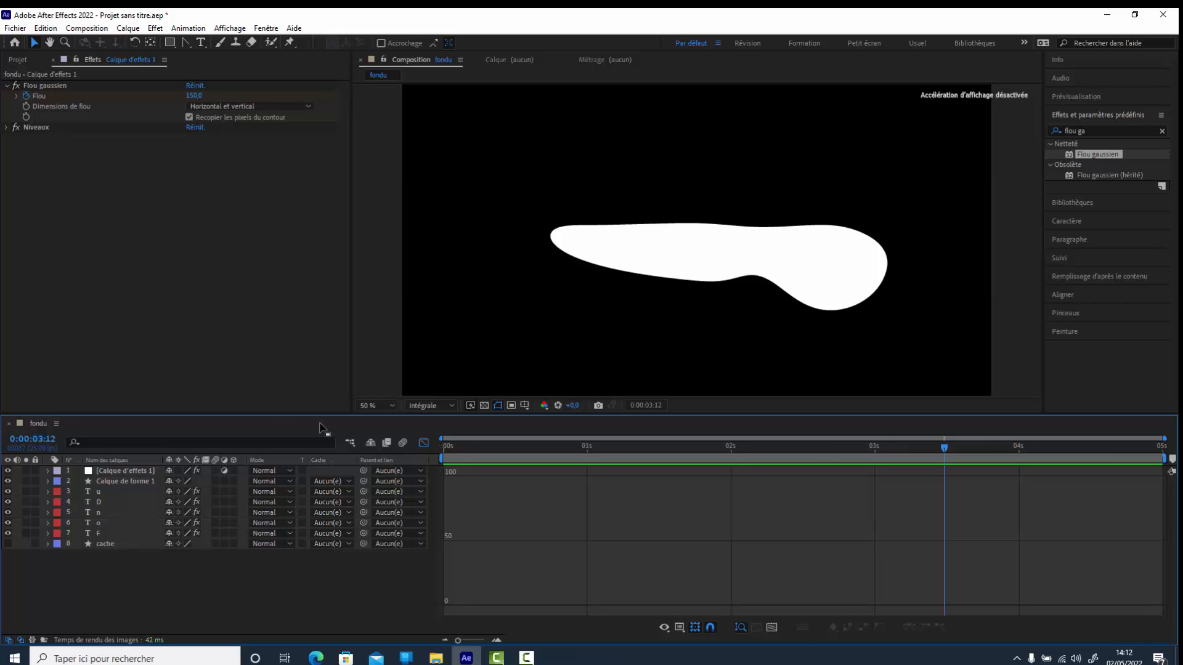
{"action": "left_click", "coordinate": [422, 443]}
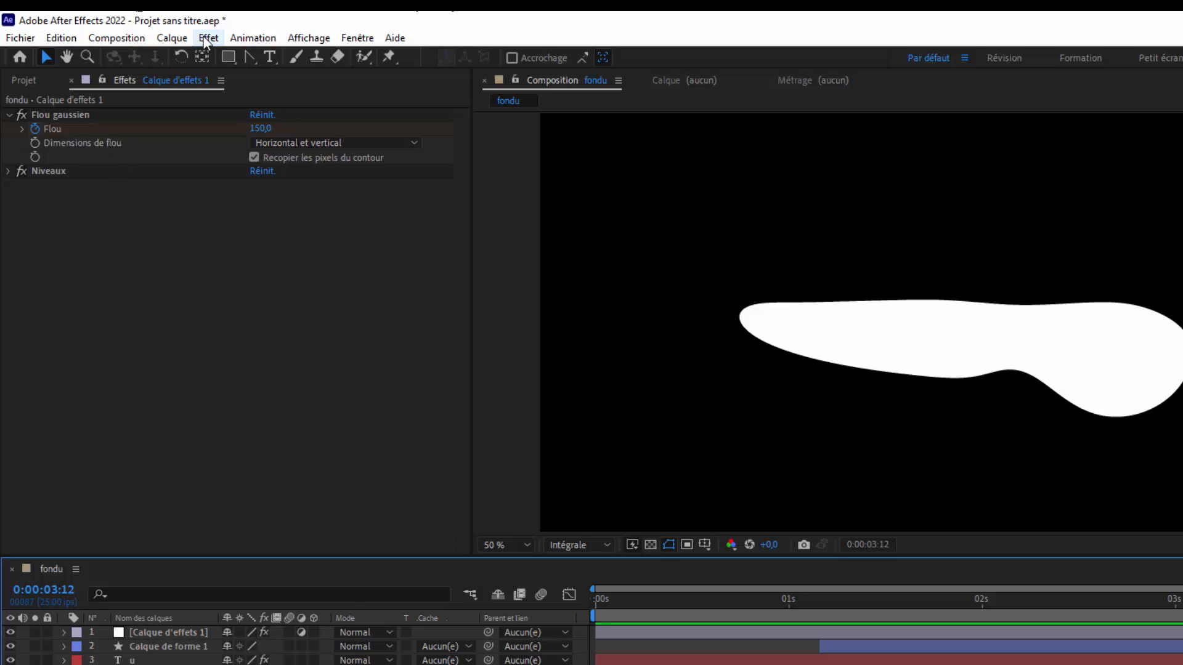
Create a second adjustment layer above the others and apply the CC Plastic effect to it
{"action": "left_click", "coordinate": [180, 39]}
{"action": "mouse_move", "coordinate": [183, 55]}
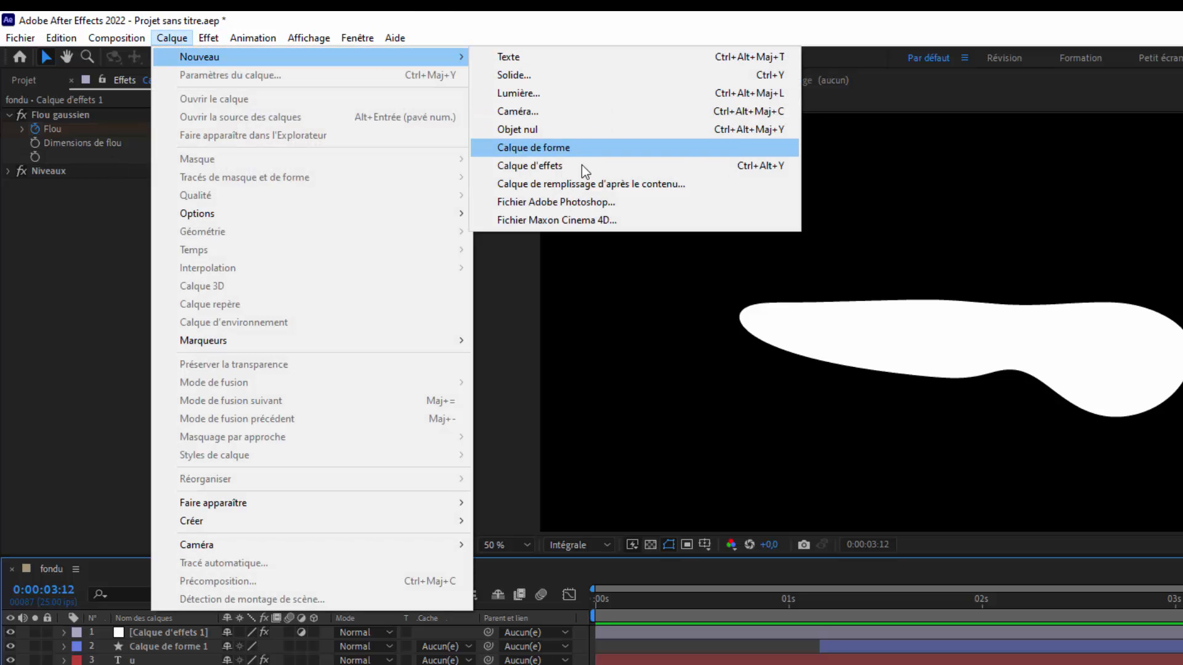
{"action": "left_click", "coordinate": [530, 166]}
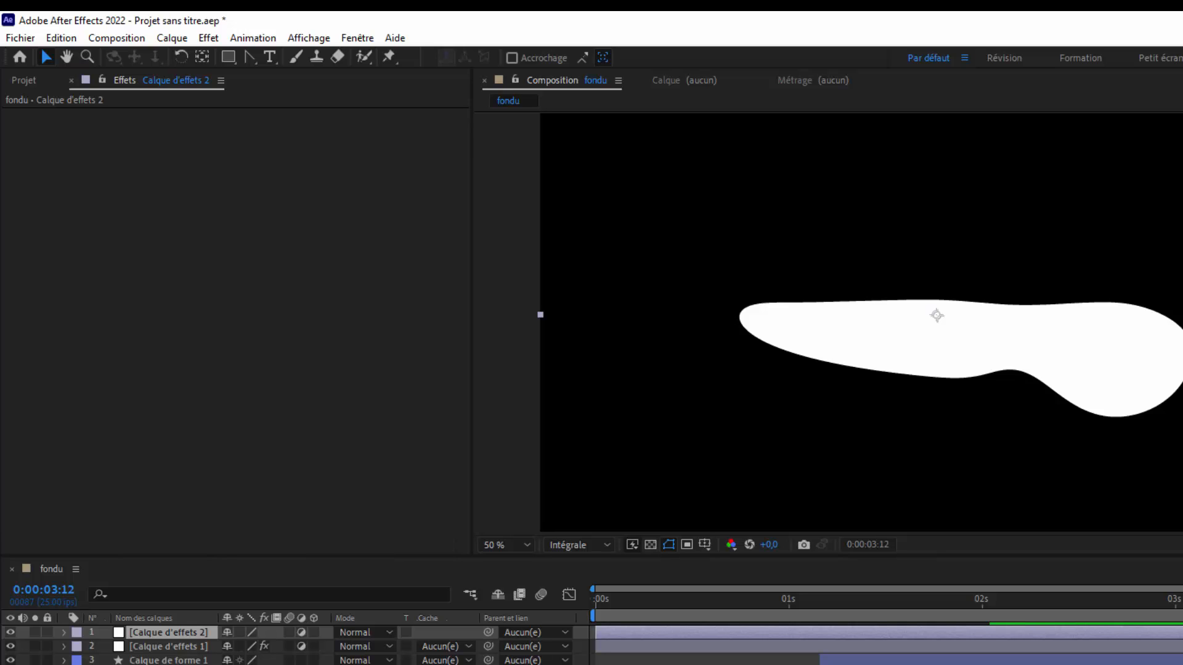
{"action": "left_click_drag", "start_coordinate": [1182, 277], "coordinate": [183, 629]}
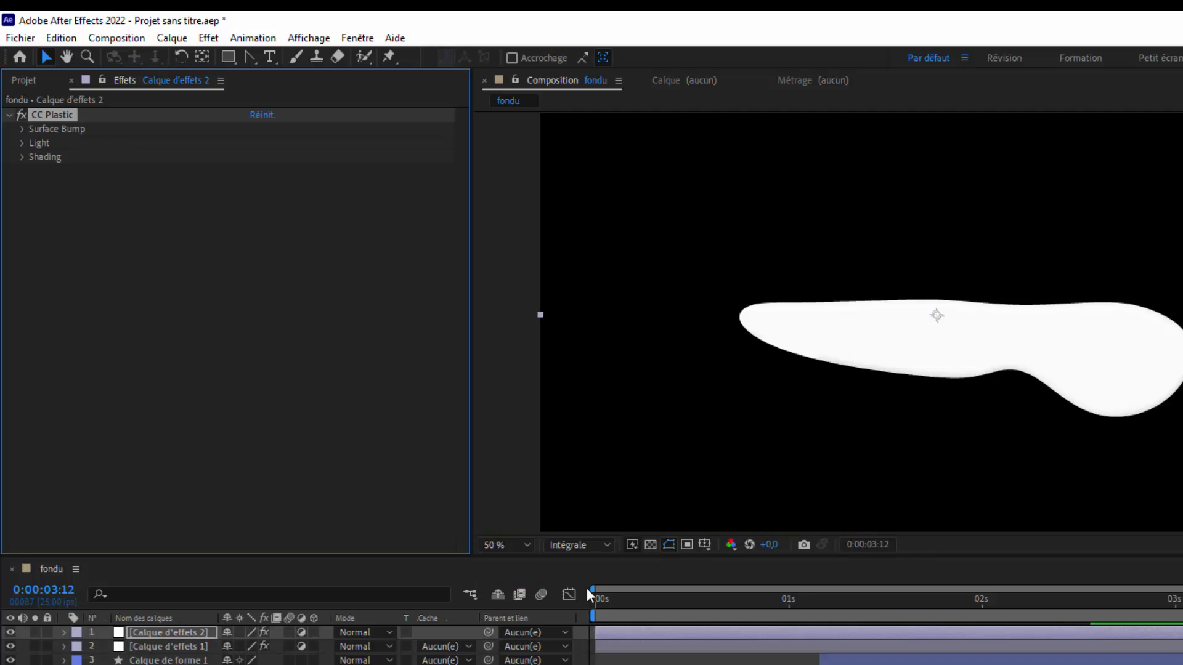
At 0:00:01:00, set CC Plastic's Surface Bump property to Alpha and its Height to 39
{"action": "left_click_drag", "start_coordinate": [718, 598], "coordinate": [791, 651]}
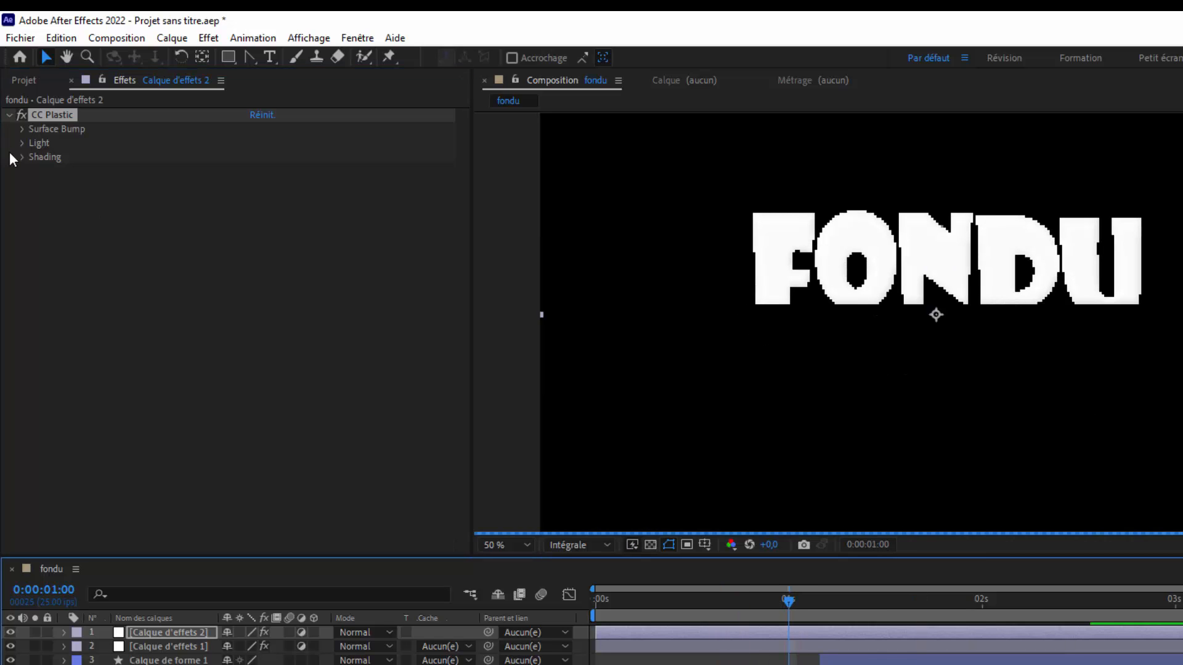
{"action": "left_click", "coordinate": [19, 128]}
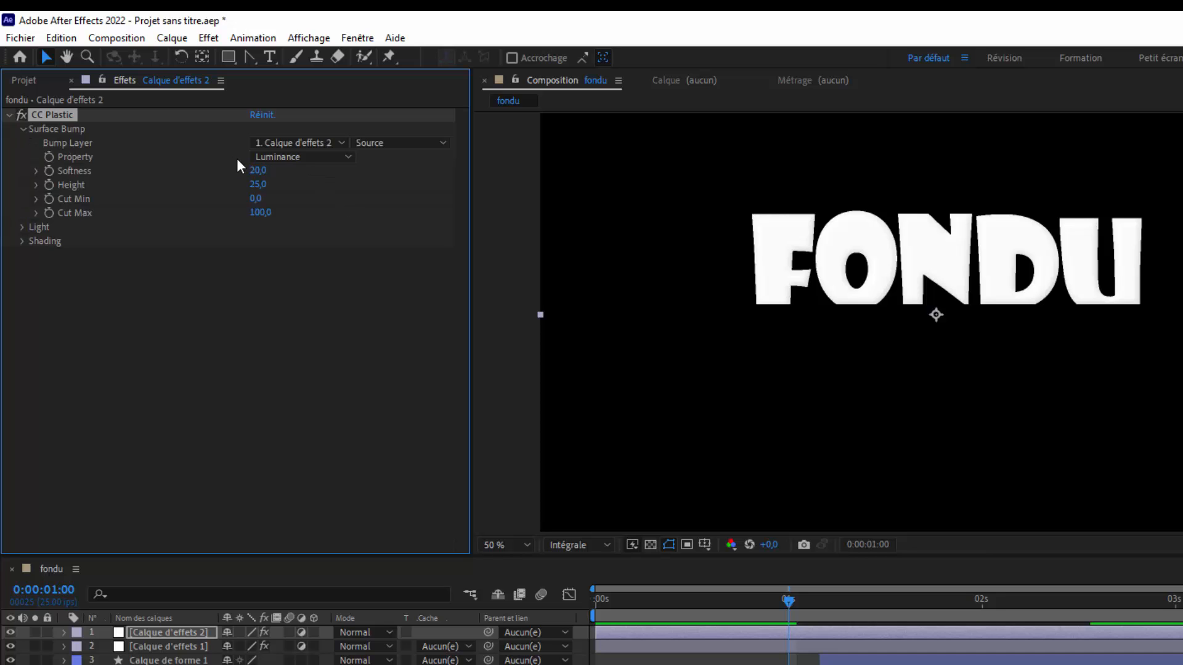
{"action": "left_click", "coordinate": [349, 157]}
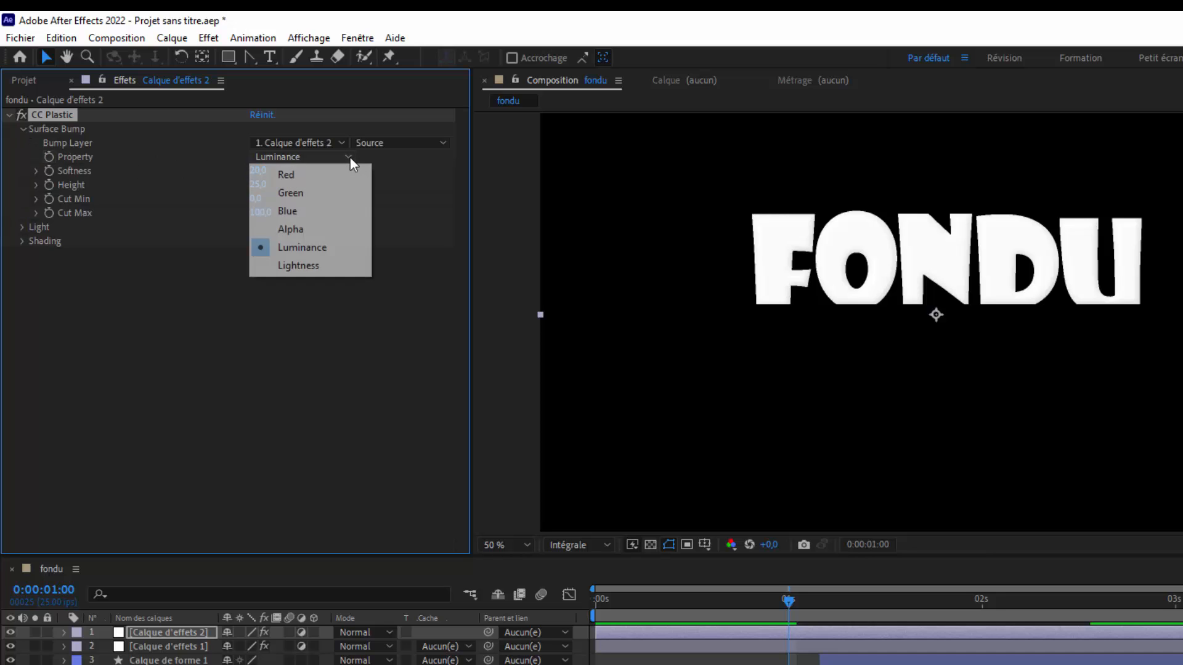
{"action": "left_click", "coordinate": [309, 225]}
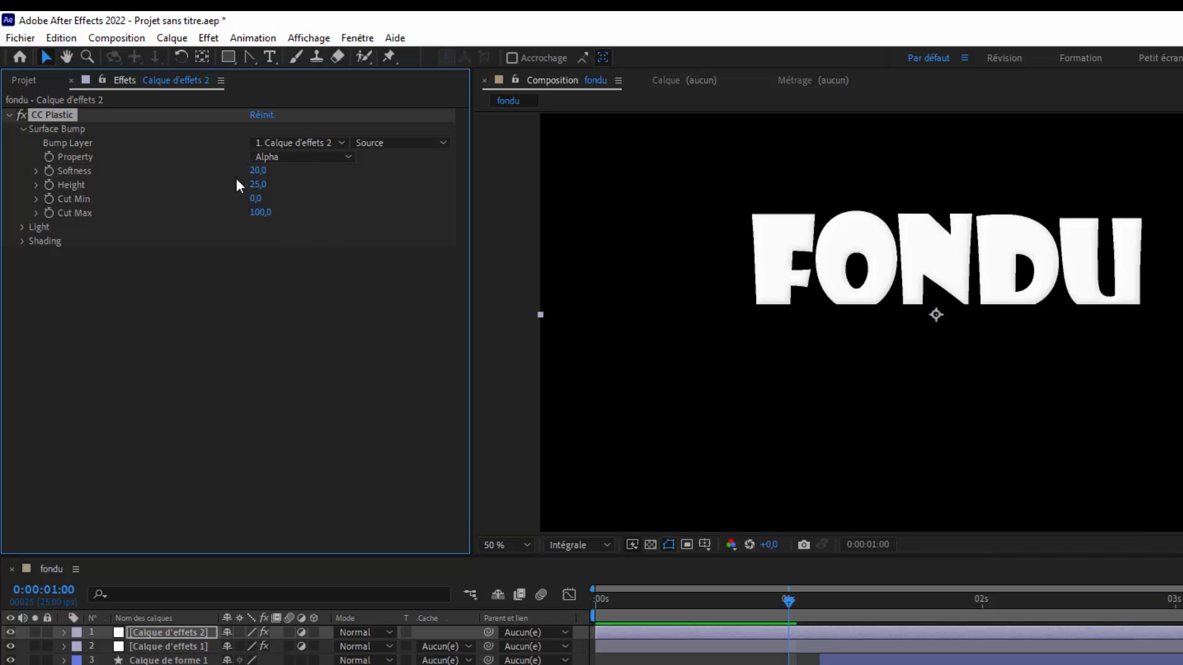
{"action": "left_click_drag", "start_coordinate": [255, 185], "coordinate": [263, 186]}
Set CC Plastic's Light Color to olive gold 9F9142 and its Light Intensity to 115
{"action": "left_click", "coordinate": [23, 227]}
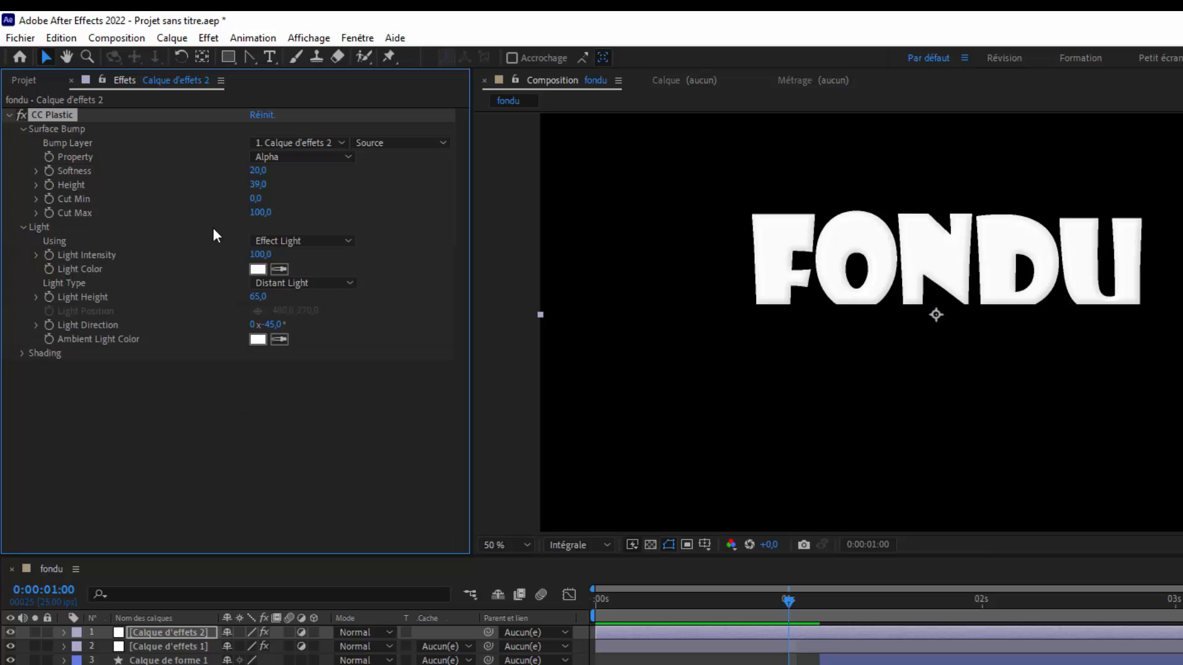
{"action": "left_click", "coordinate": [258, 270]}
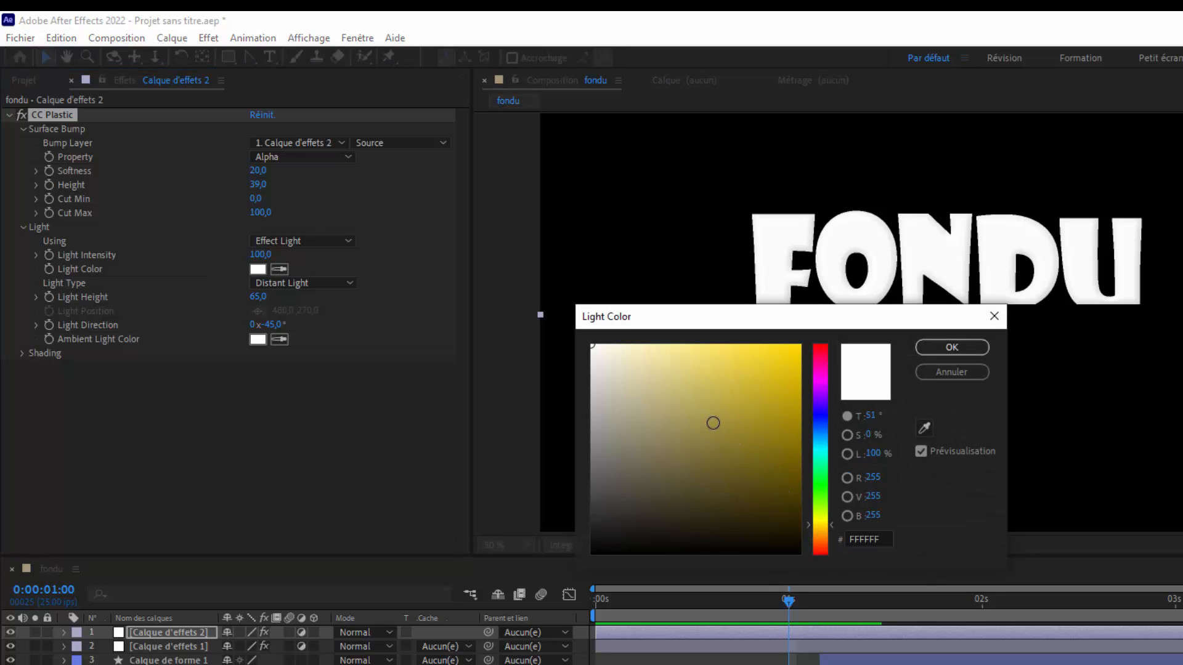
{"action": "left_click", "coordinate": [713, 423]}
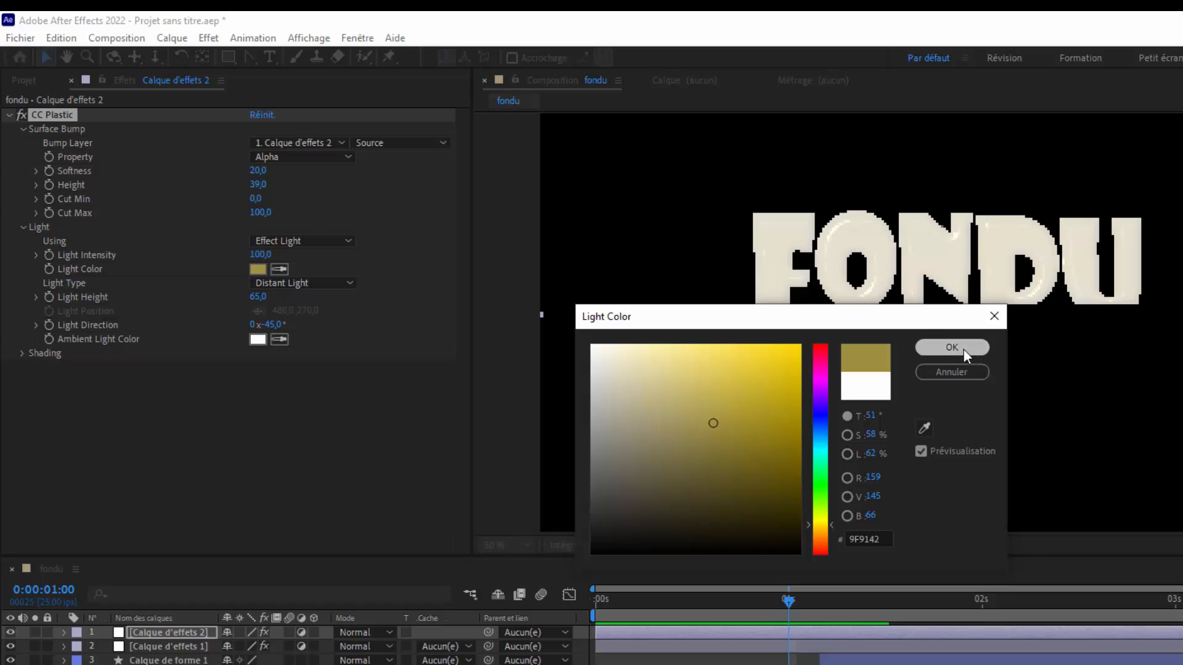
{"action": "left_click", "coordinate": [963, 349]}
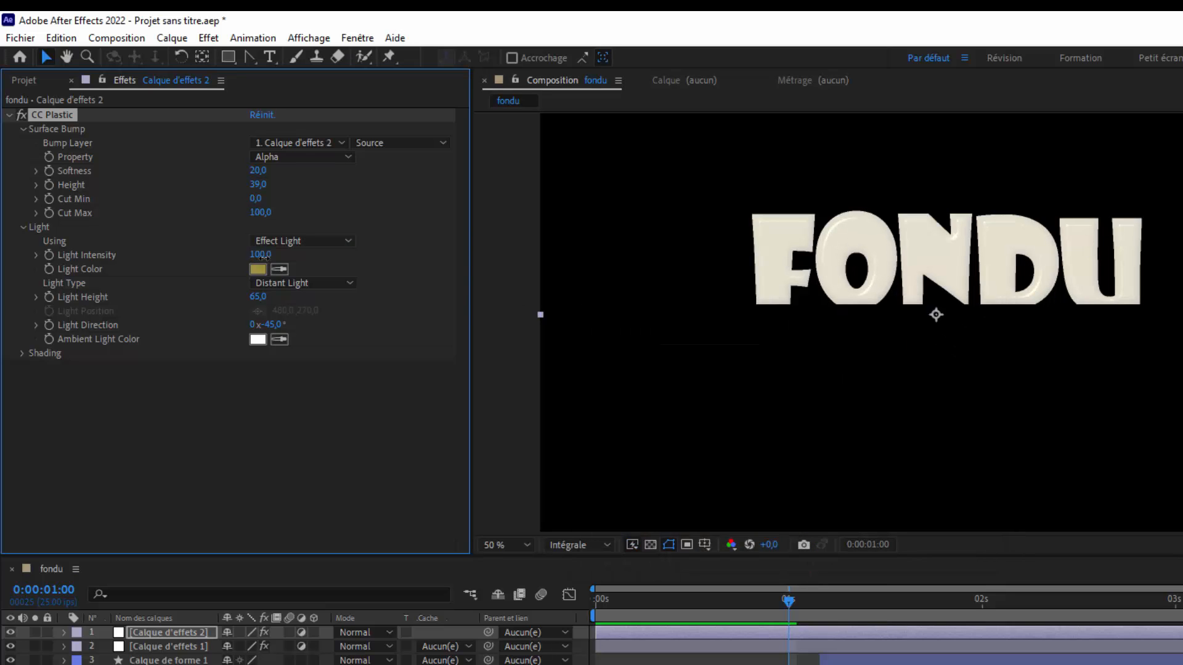
{"action": "left_click_drag", "start_coordinate": [268, 256], "coordinate": [274, 255]}
Set CC Plastic's Ambient Light Color to light caramel C38F57
{"action": "left_click", "coordinate": [258, 339]}
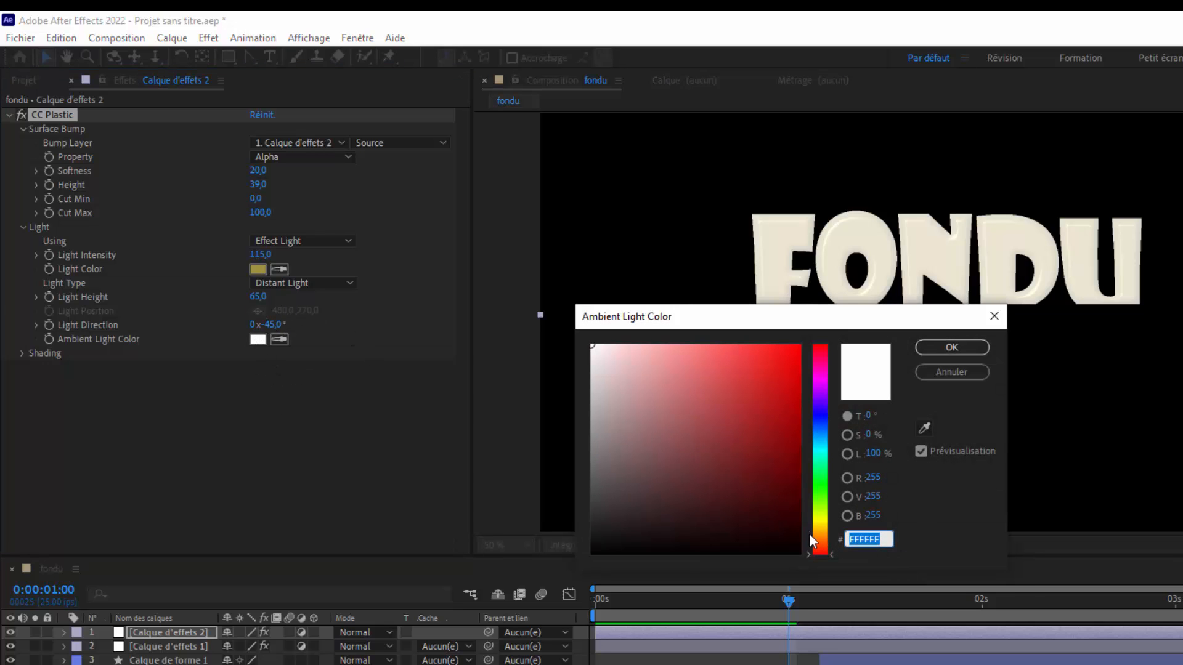
{"action": "left_click", "coordinate": [823, 536]}
{"action": "left_click", "coordinate": [720, 426]}
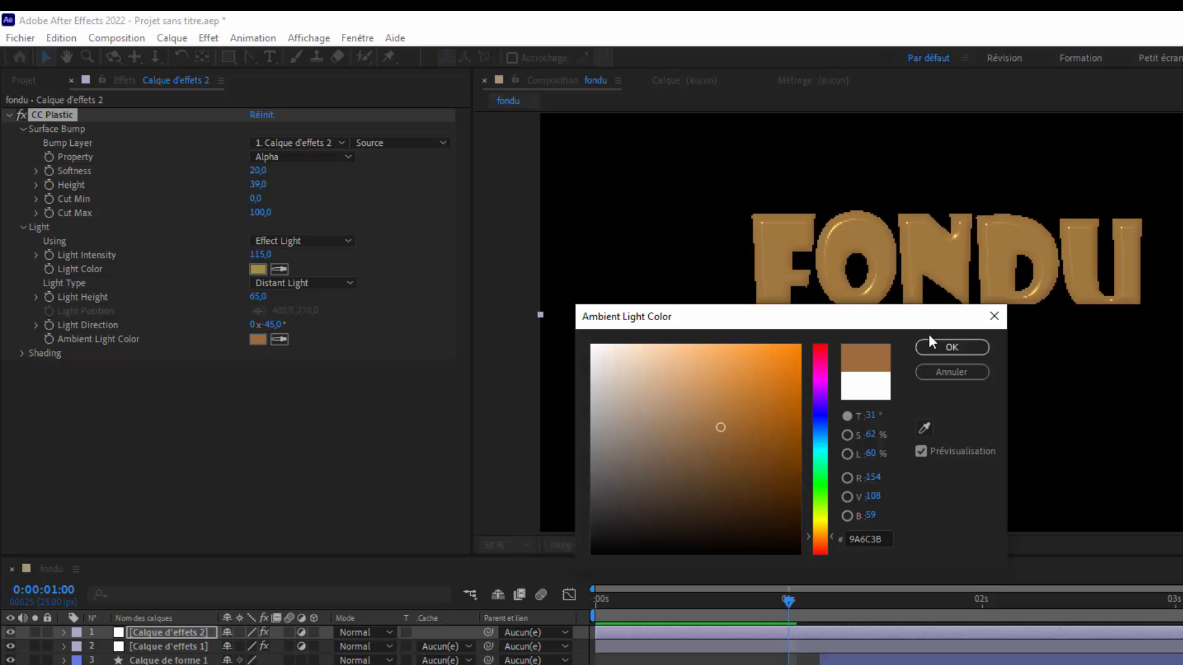
{"action": "left_click", "coordinate": [706, 392]}
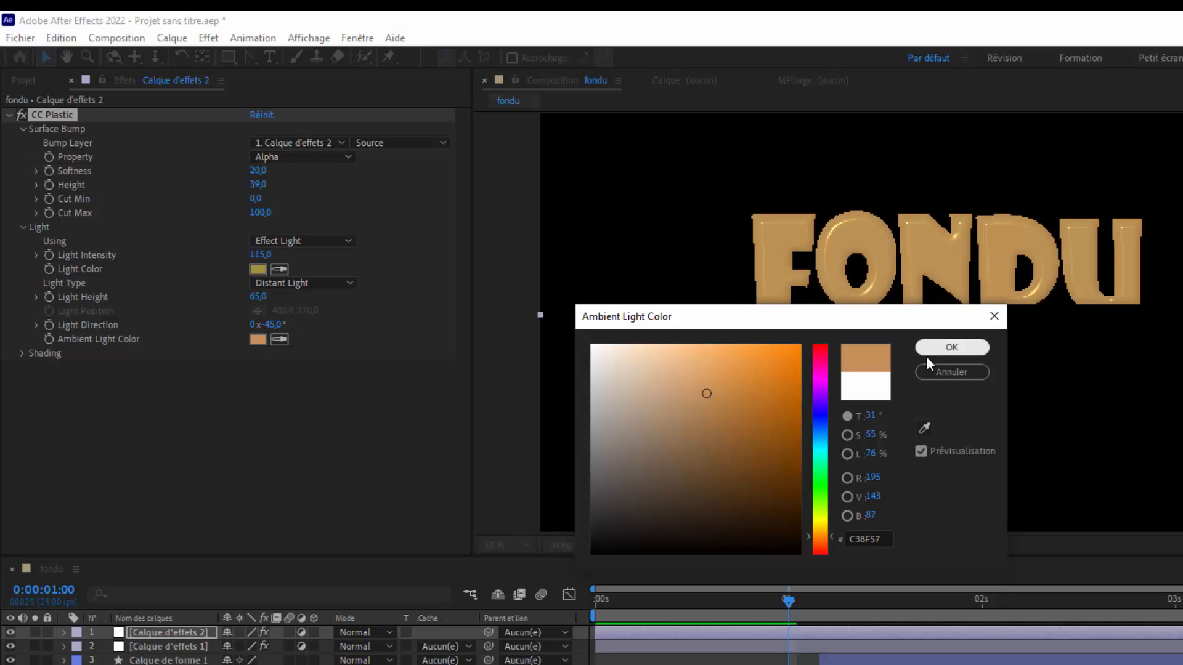
{"action": "left_click", "coordinate": [929, 348]}
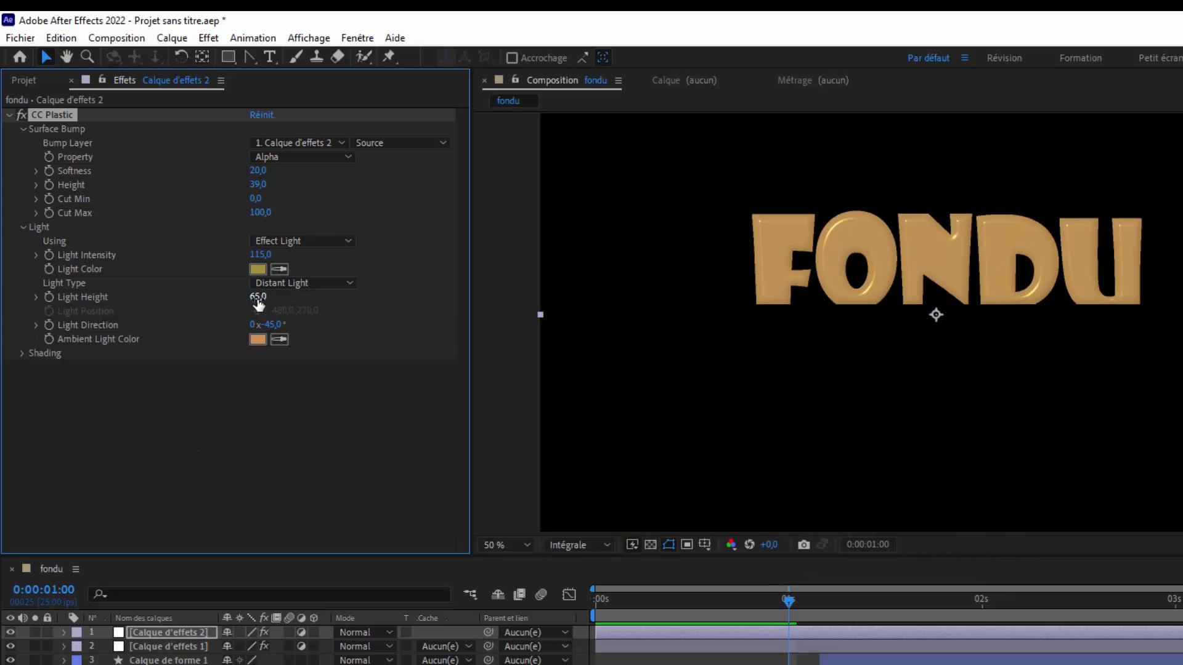
Set CC Plastic's Light Height to 45 and its Light Direction to 84°
{"action": "left_click_drag", "start_coordinate": [258, 300], "coordinate": [240, 299]}
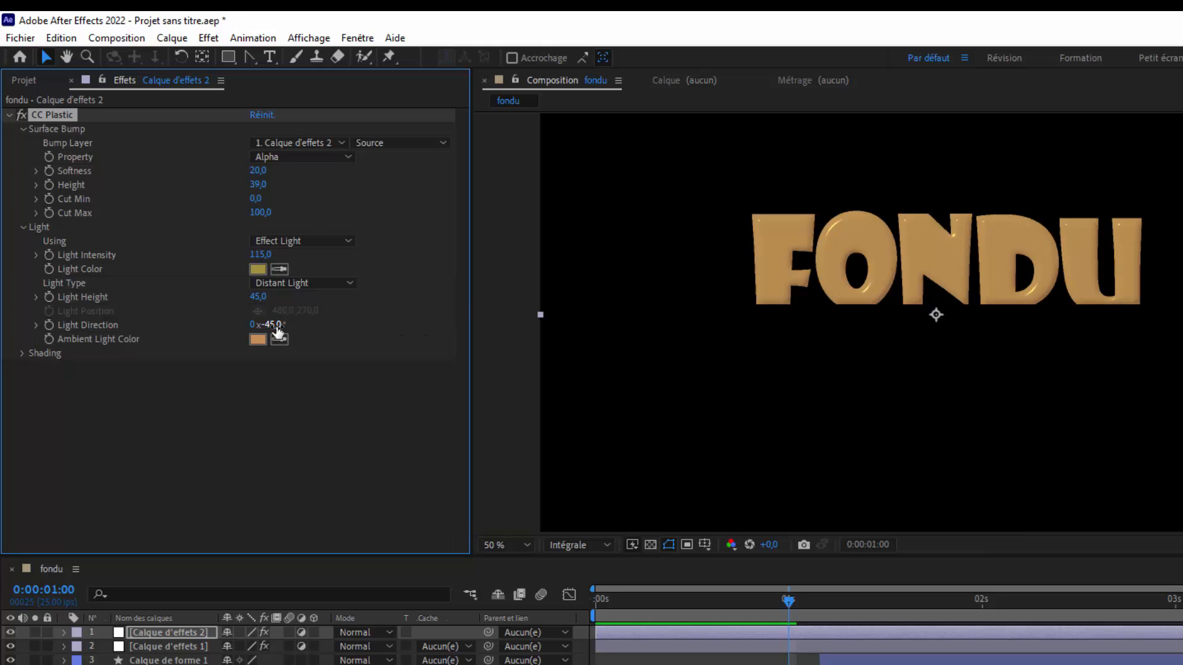
{"action": "left_click_drag", "start_coordinate": [279, 332], "coordinate": [324, 324]}
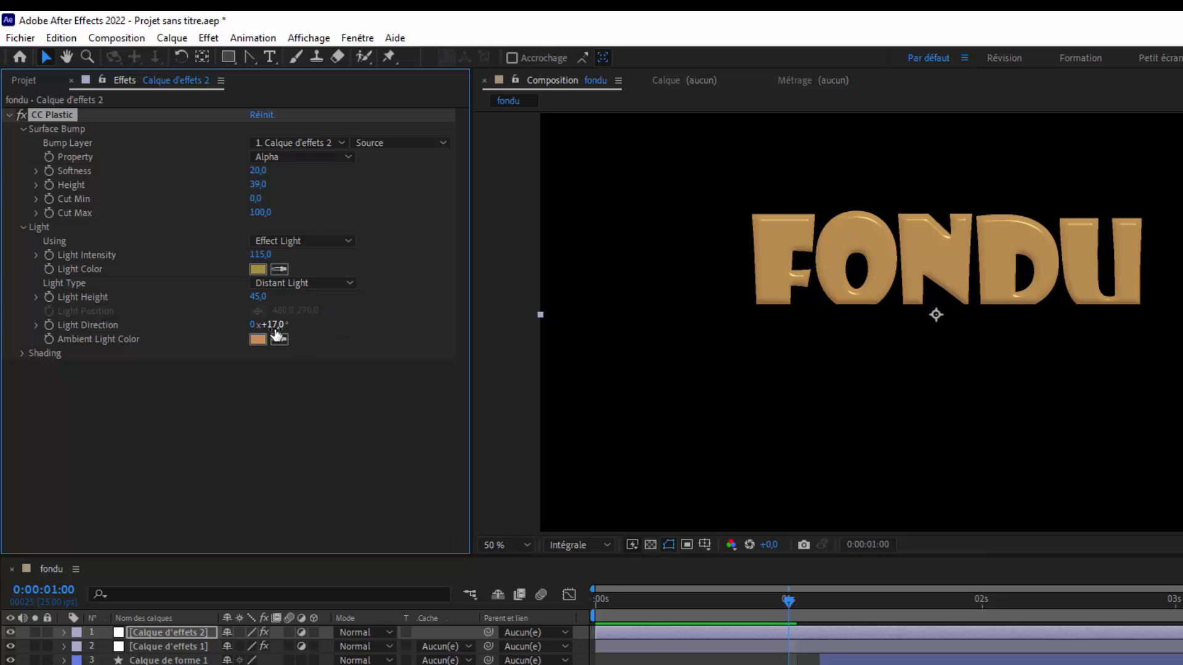
{"action": "left_click_drag", "start_coordinate": [275, 326], "coordinate": [330, 324]}
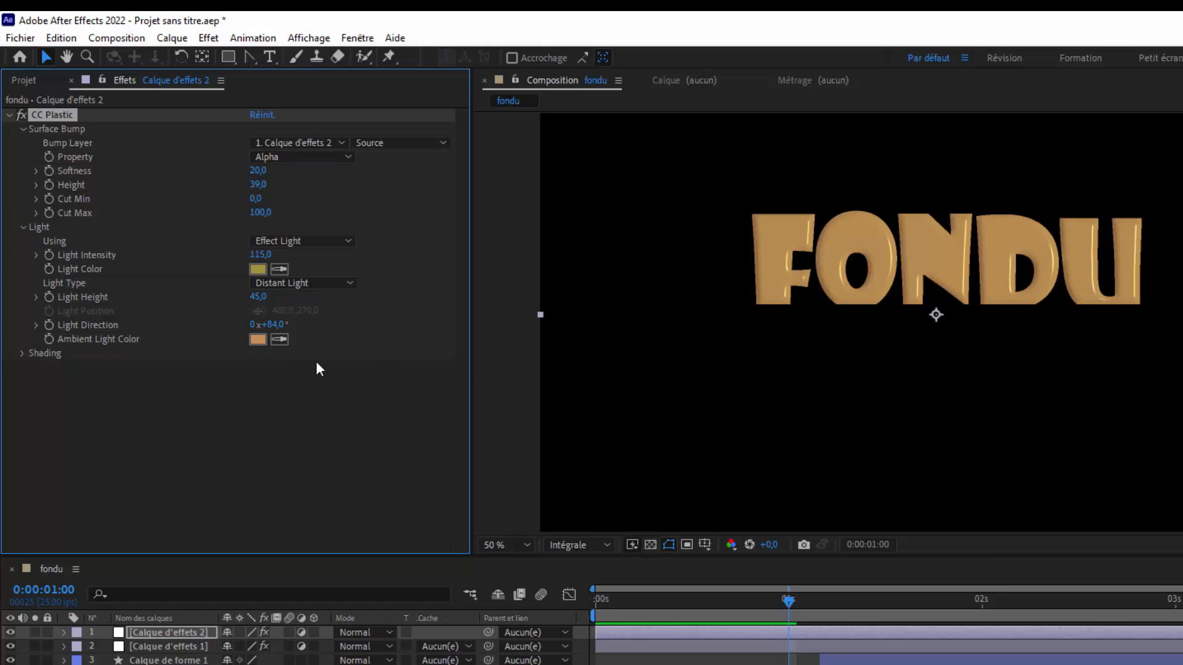
In CC Plastic's Shading settings, set Ambient to 50 and Diffuse to 48
{"action": "left_click", "coordinate": [22, 354]}
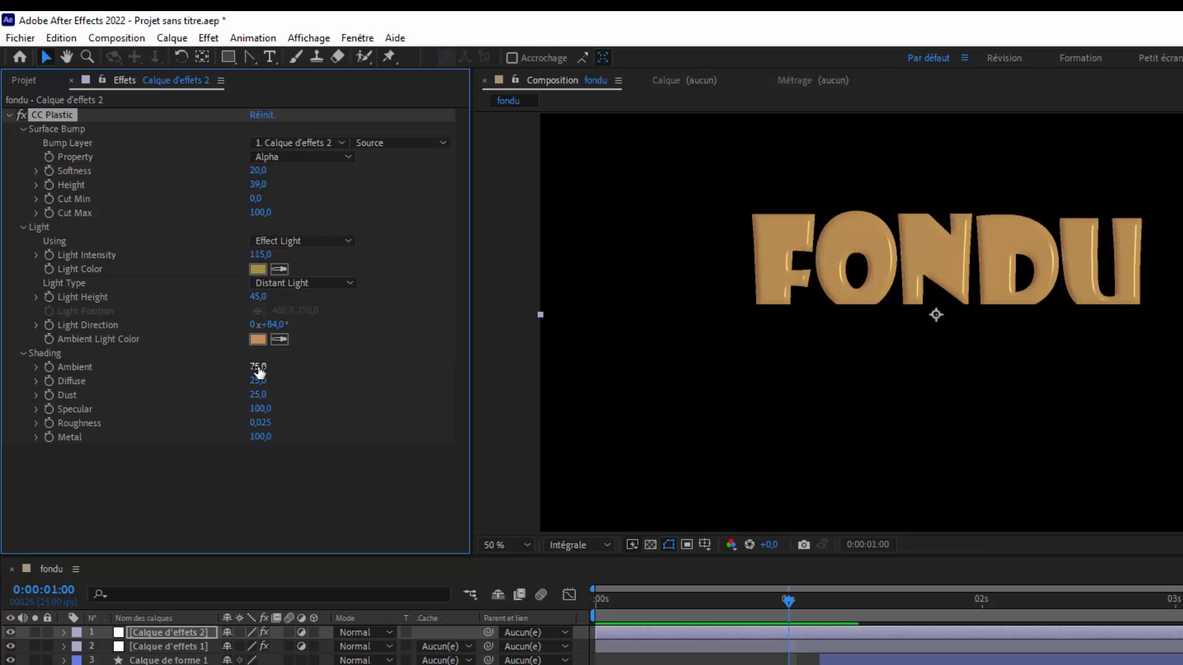
{"action": "mouse_move", "coordinate": [259, 368]}
{"action": "left_mouse_down"}
{"action": "mouse_move", "coordinate": [336, 362]}
{"action": "mouse_move", "coordinate": [257, 368]}
{"action": "left_mouse_up"}
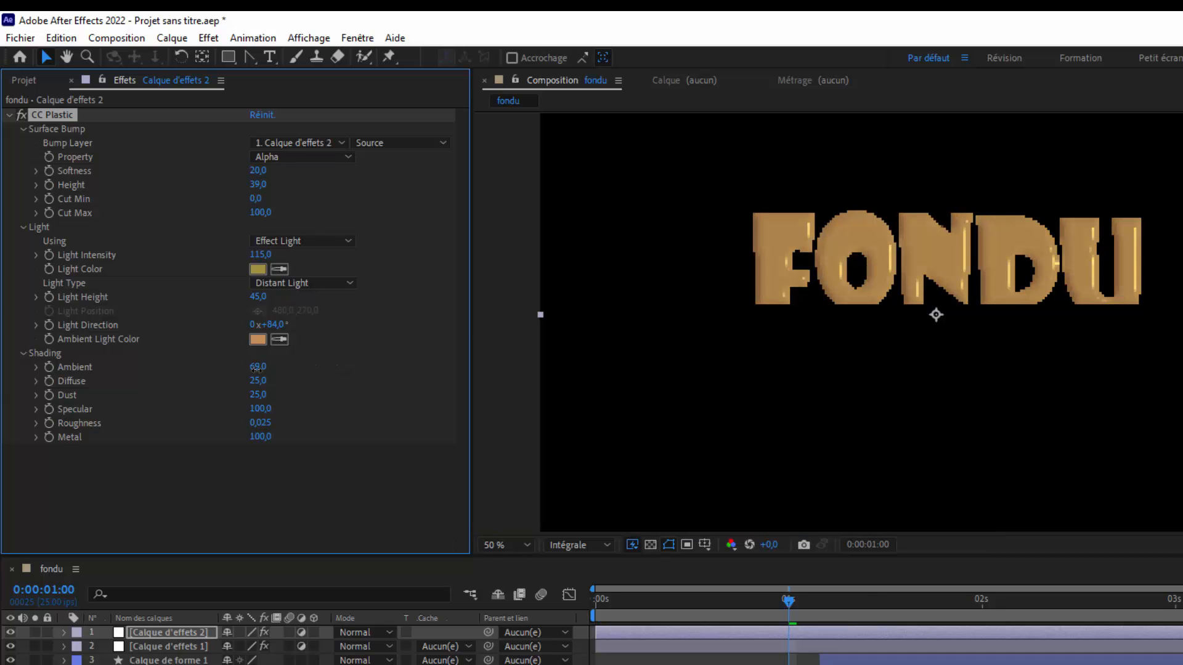
{"action": "left_click_drag", "start_coordinate": [253, 368], "coordinate": [238, 368]}
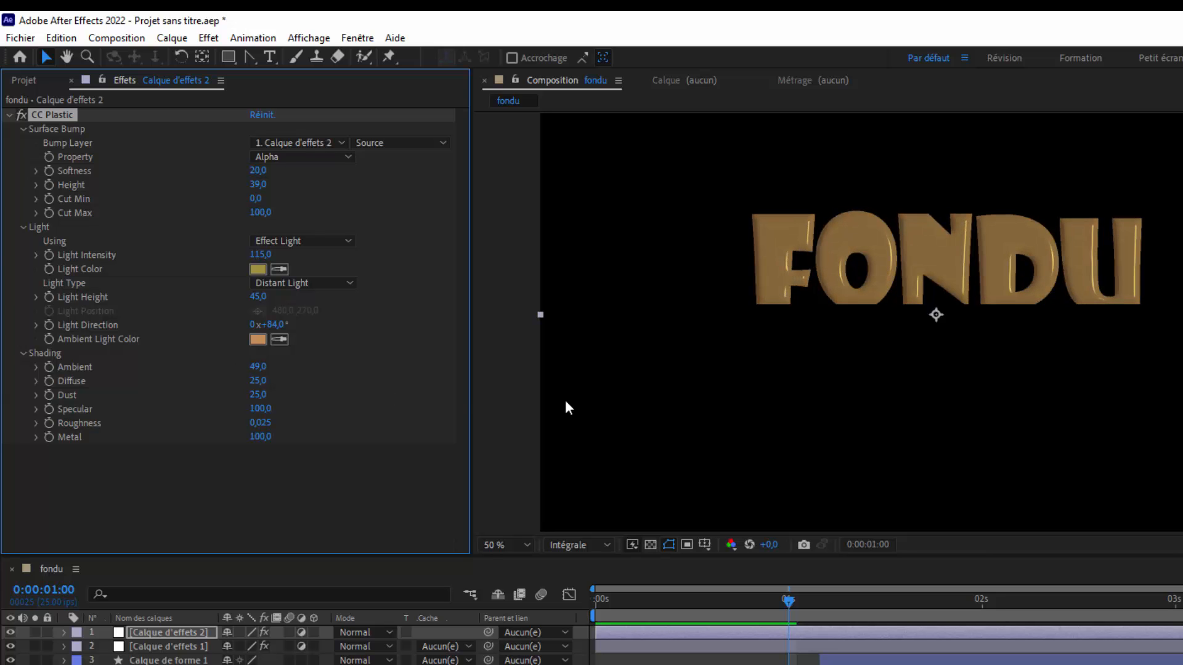
{"action": "left_click", "coordinate": [259, 367]}
{"action": "type", "text": "50"}
{"action": "left_click", "coordinate": [331, 482]}
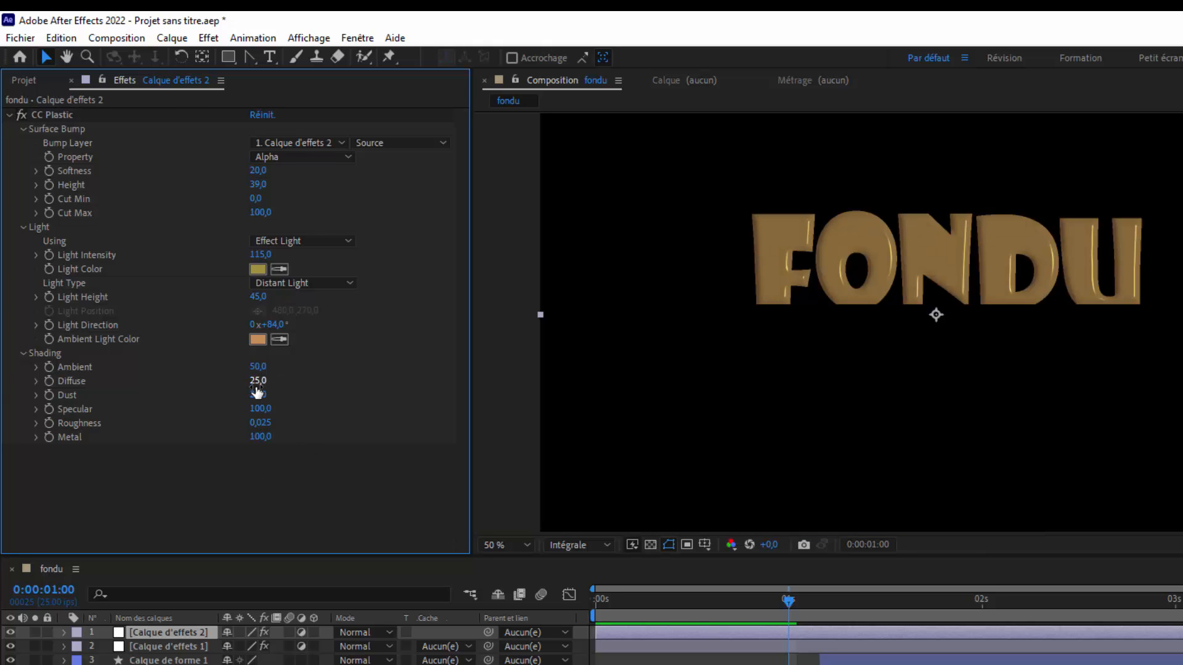
{"action": "left_click_drag", "start_coordinate": [261, 386], "coordinate": [275, 384]}
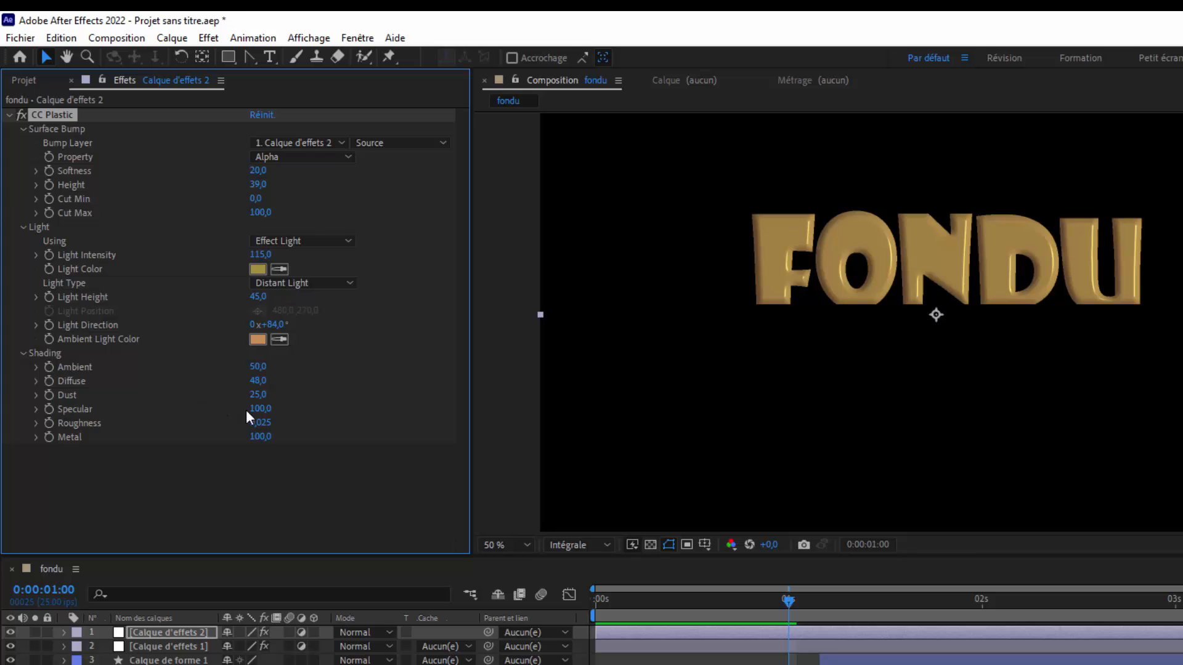
Set CC Plastic's Specular shading to 84 and its Metal to 49
{"action": "left_click_drag", "start_coordinate": [265, 410], "coordinate": [133, 406]}
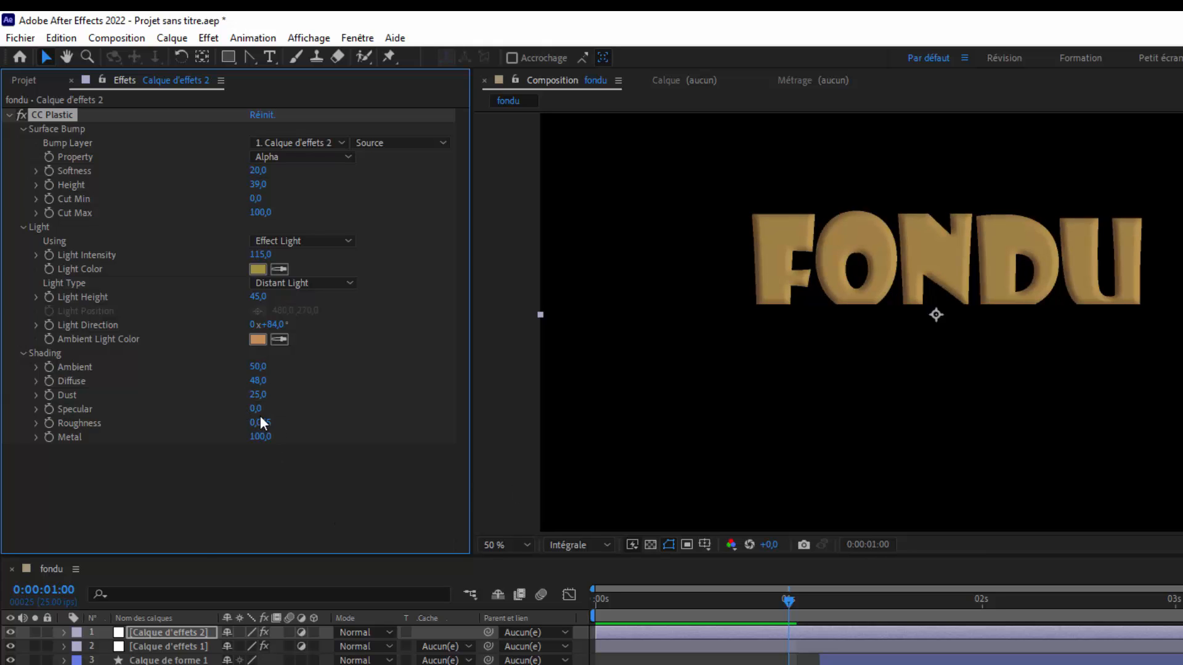
{"action": "left_click_drag", "start_coordinate": [254, 412], "coordinate": [268, 425]}
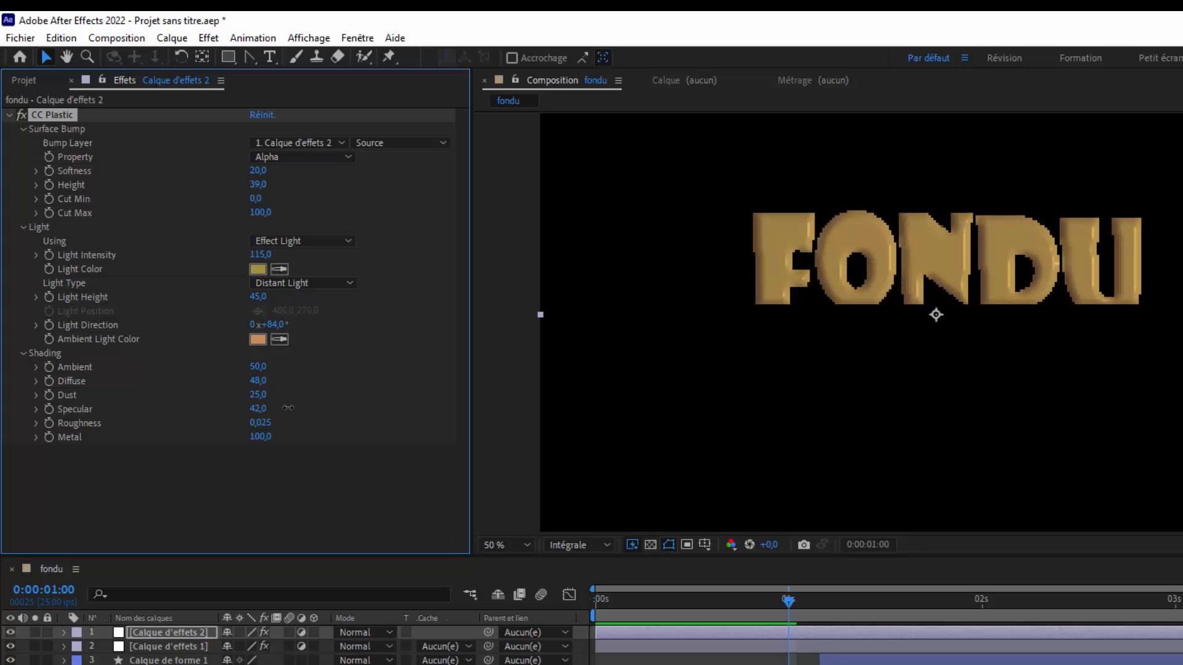
{"action": "left_click", "coordinate": [259, 411]}
{"action": "type", "text": "68"}
{"action": "key", "text": "Return"}
{"action": "left_click_drag", "start_coordinate": [283, 411], "coordinate": [294, 411]}
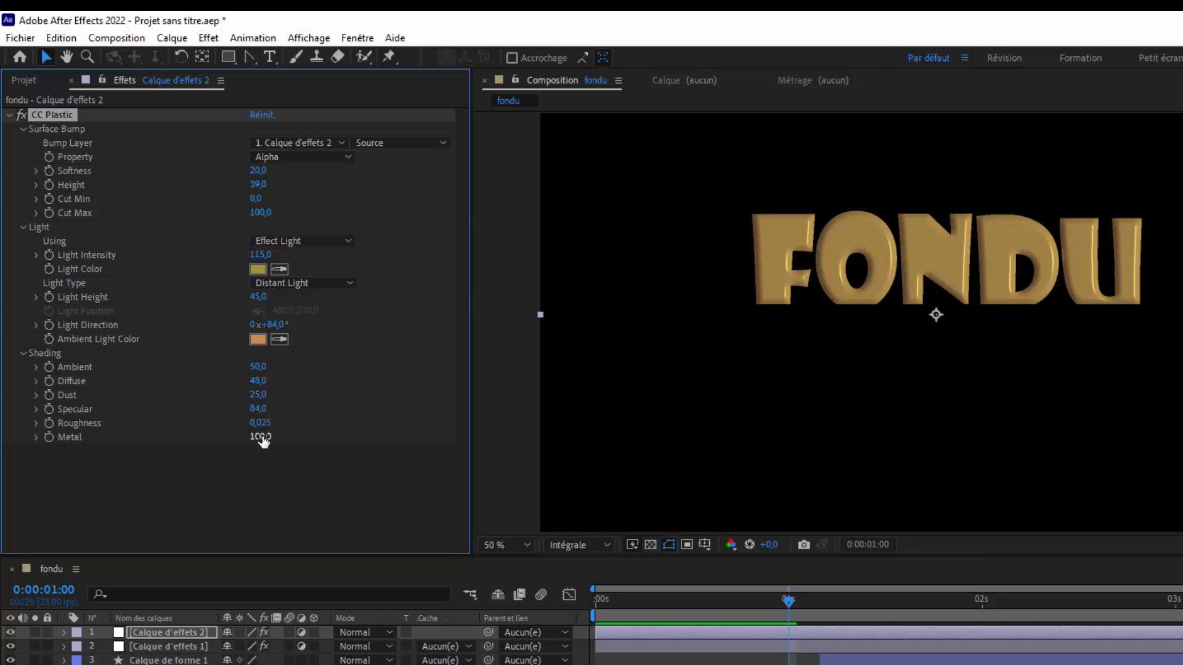
{"action": "left_click_drag", "start_coordinate": [261, 438], "coordinate": [220, 436]}
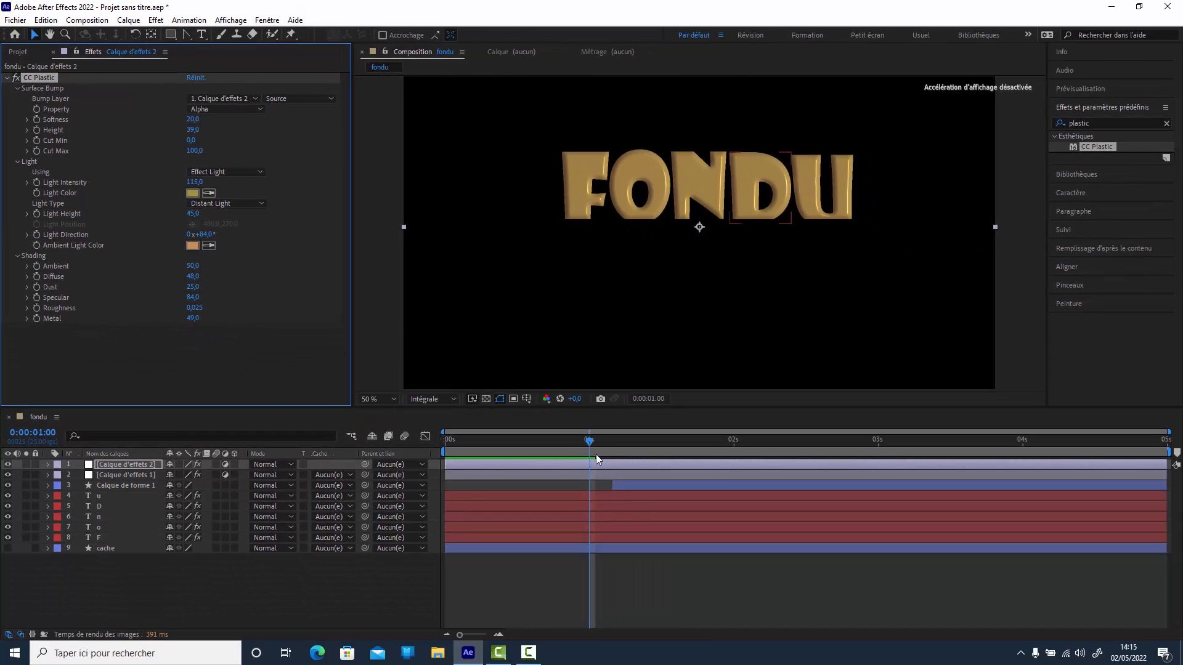
Scrub through the plastic-shaded melt to 0:00:03:02 and play the animation from 0:00:00:23
{"action": "left_click_drag", "start_coordinate": [592, 439], "coordinate": [895, 446]}
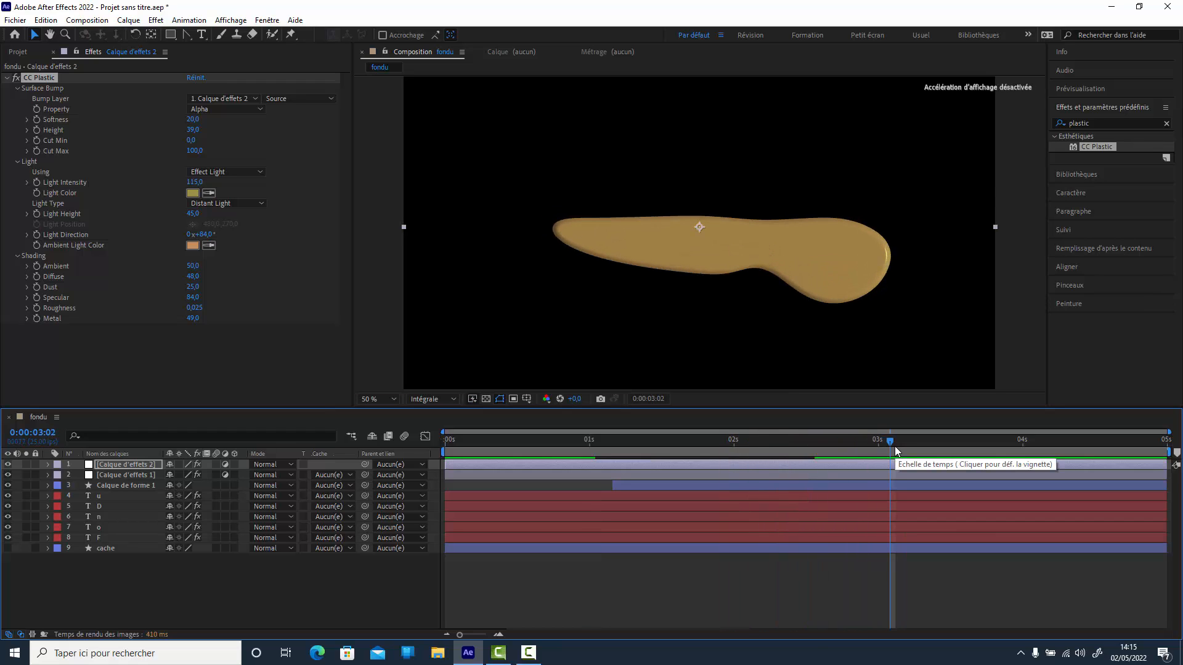
{"action": "left_click_drag", "start_coordinate": [890, 441], "coordinate": [576, 494]}
{"action": "key", "text": "space"}
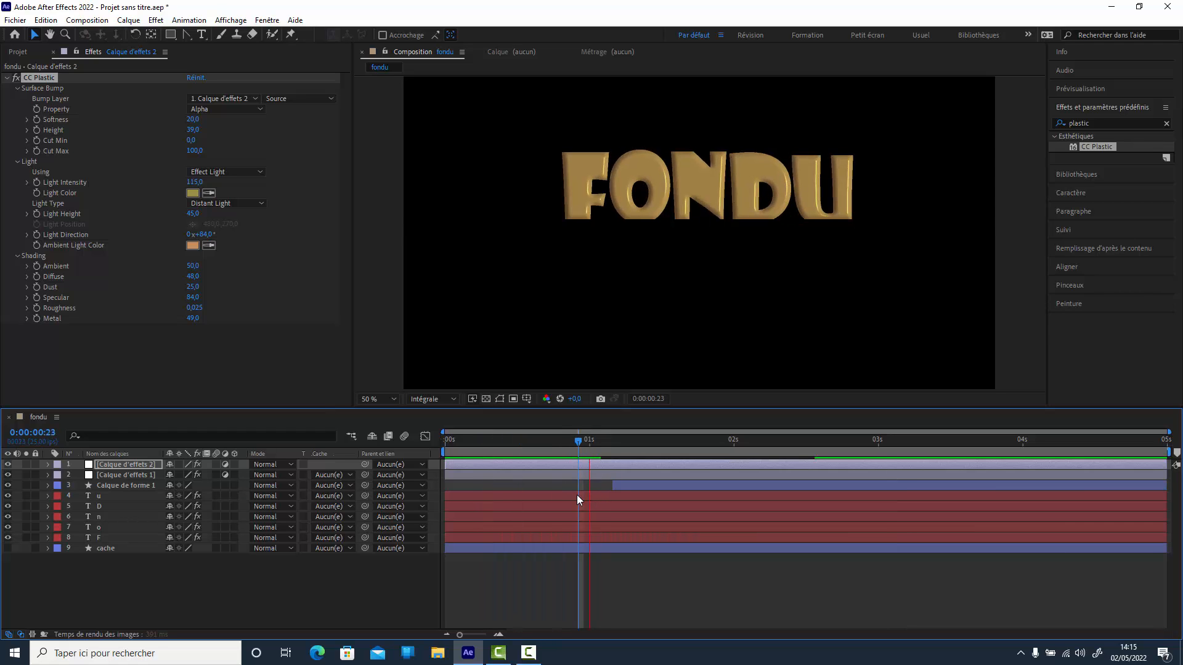